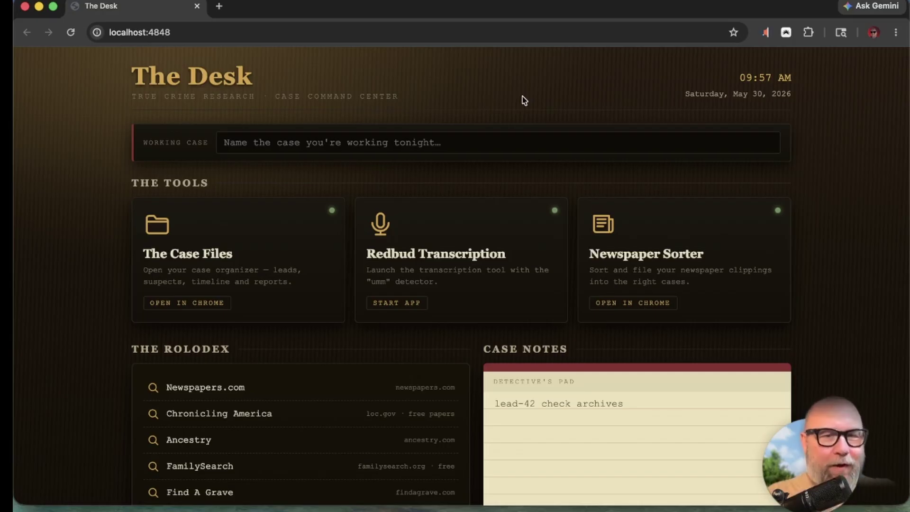
# Step: Name the working case "The Smith"
pyautogui.scroll(-2, 502, 270)
pyautogui.scroll(1, 502, 270)
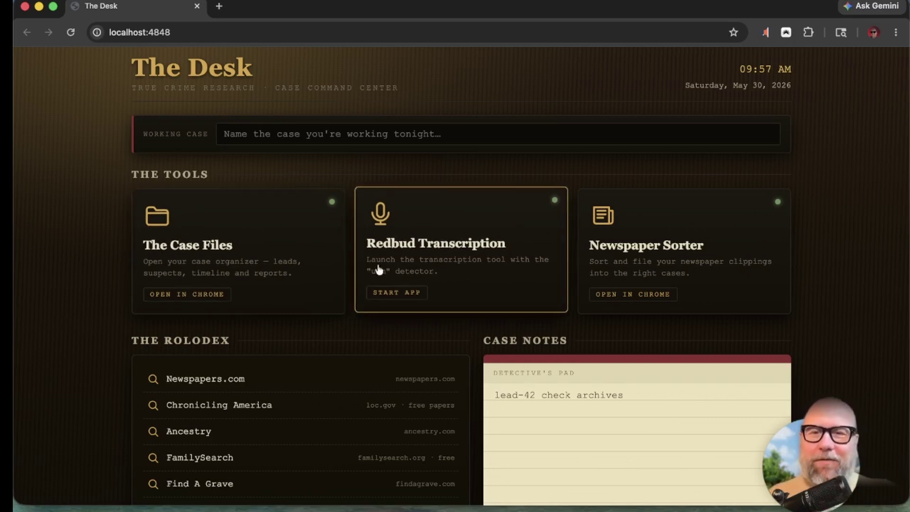
pyautogui.scroll(-1, 408, 355)
pyautogui.scroll(1, 409, 355)
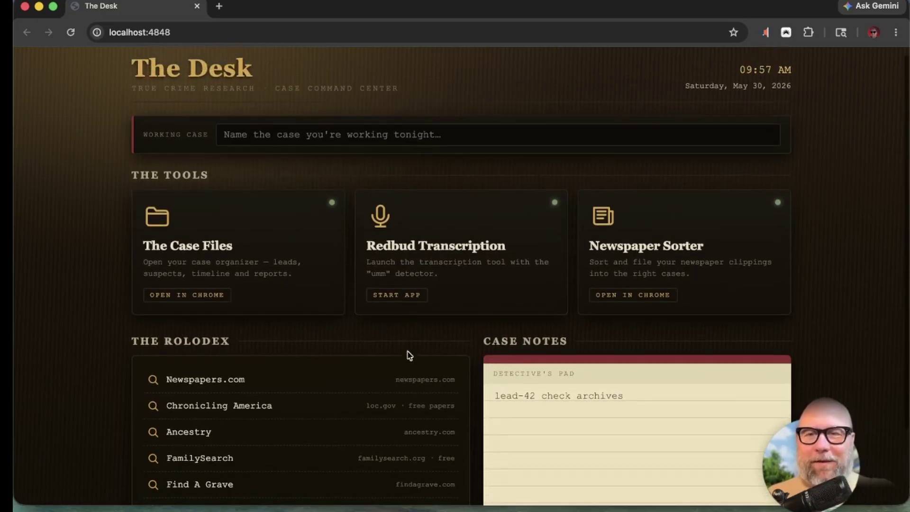
pyautogui.click(263, 132)
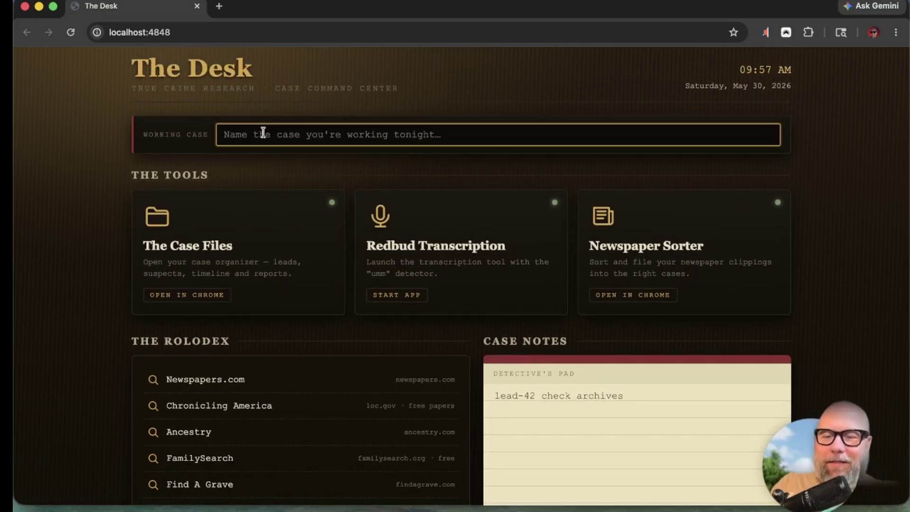
pyautogui.write('The Smith')
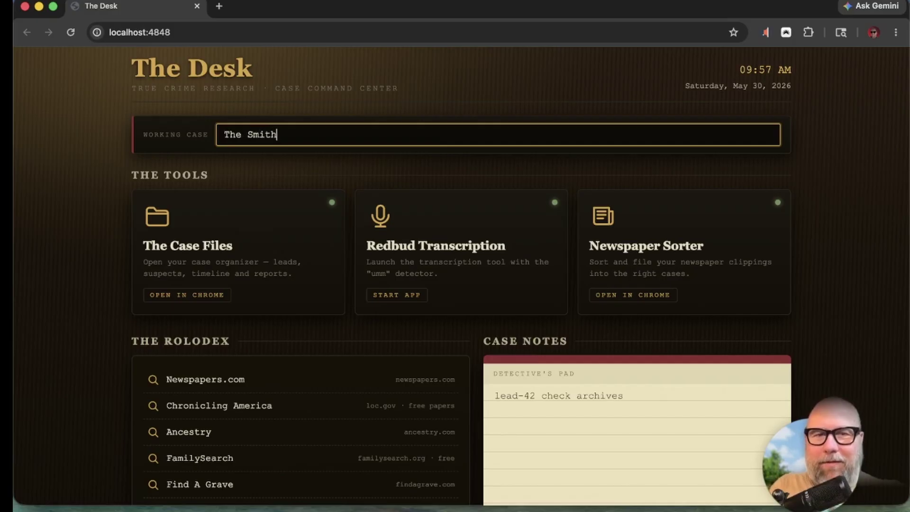
pyautogui.click(294, 165)
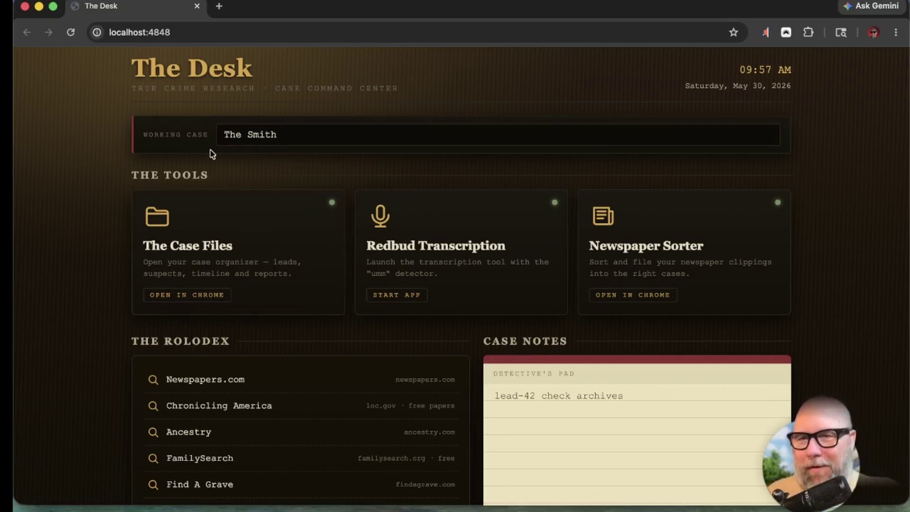
# Step: Add the line "Were currently working on Newspaper research." to the case notes below the archives lead
pyautogui.scroll(-2, 309, 108)
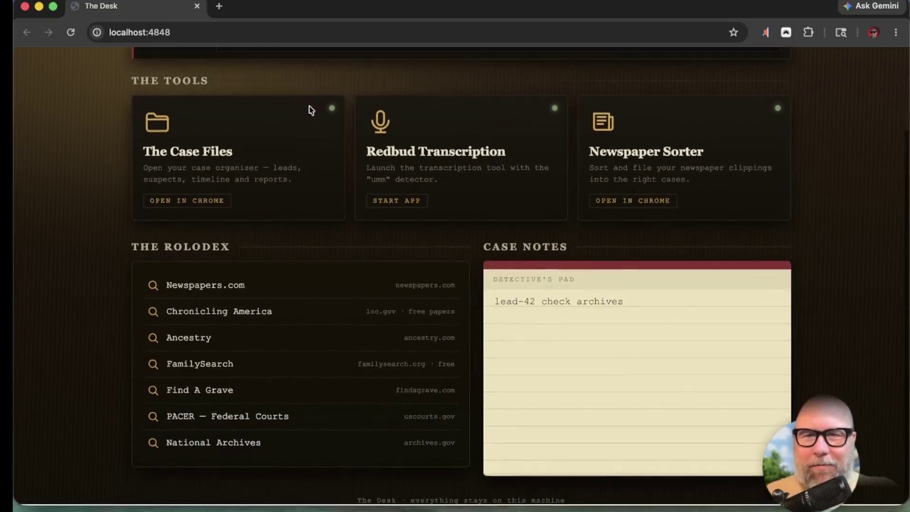
pyautogui.scroll(1, 311, 108)
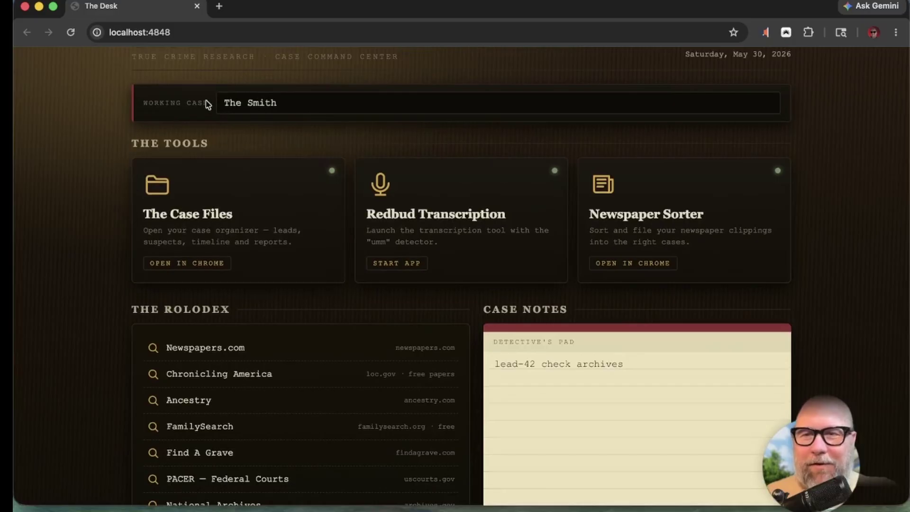
pyautogui.press('Return')
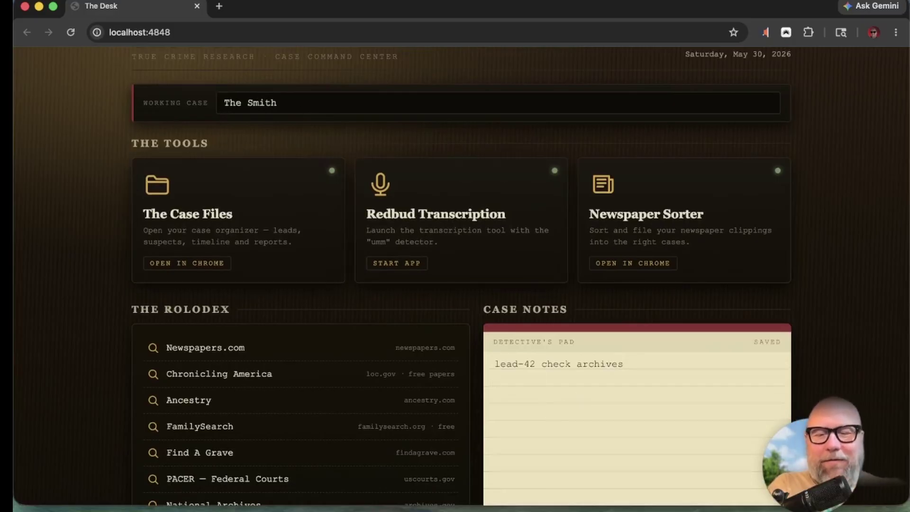
pyautogui.write('Wer')
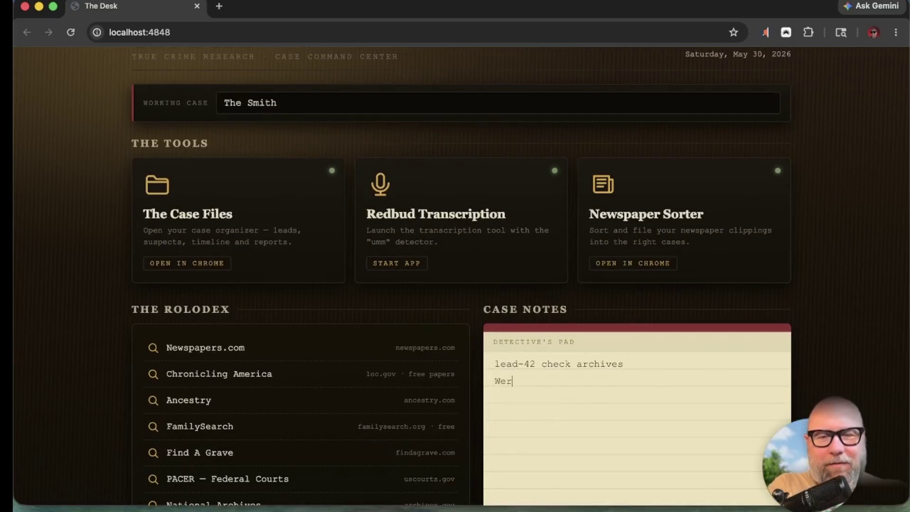
pyautogui.write('e curren')
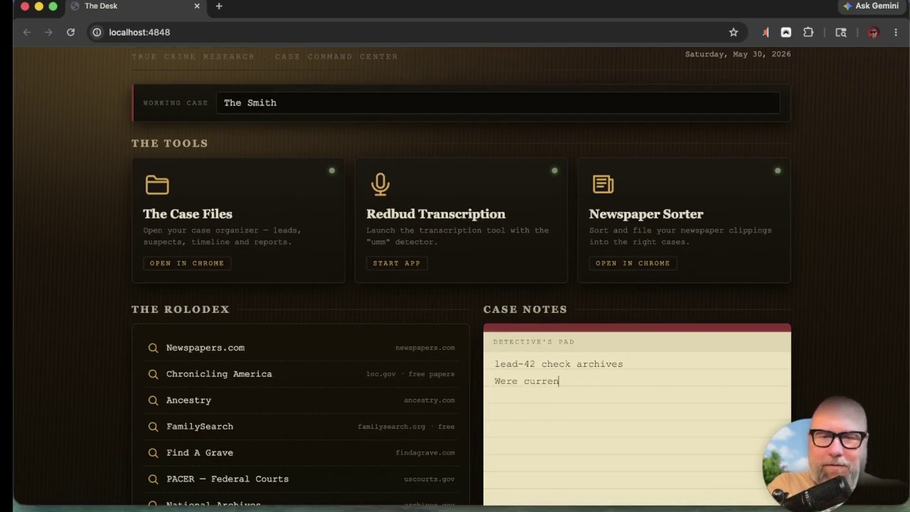
pyautogui.write('tly workinh o')
pyautogui.press('BackSpace')
pyautogui.press('BackSpace')
pyautogui.press('BackSpace')
pyautogui.write('h')
pyautogui.press('BackSpace')
pyautogui.press('BackSpace')
pyautogui.write('g o')
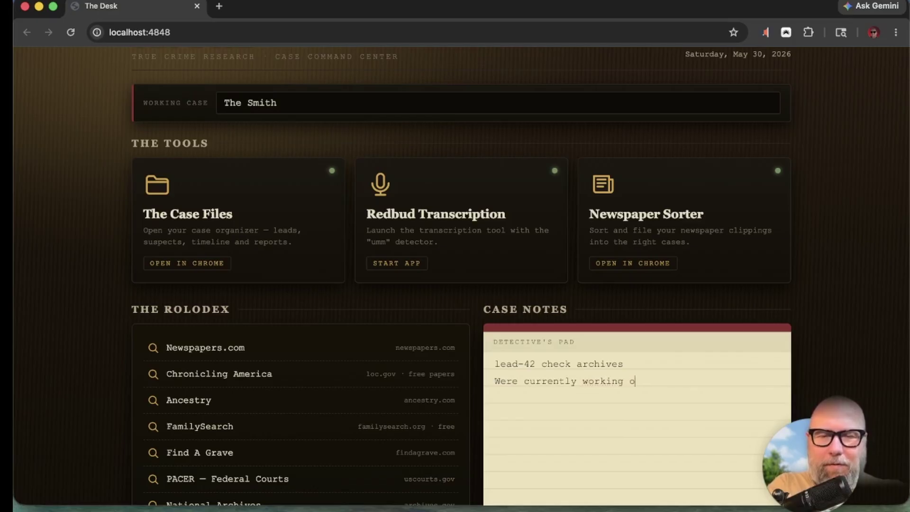
pyautogui.write('n News')
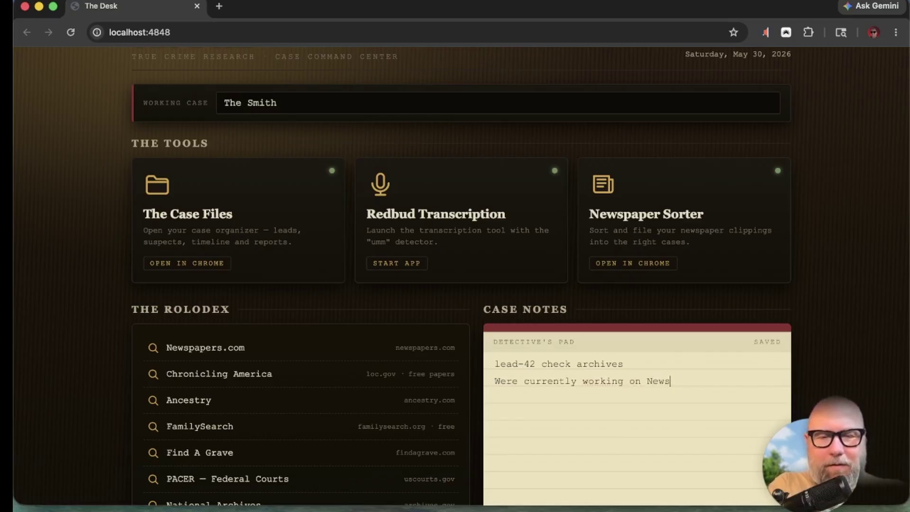
pyautogui.write('peper ')
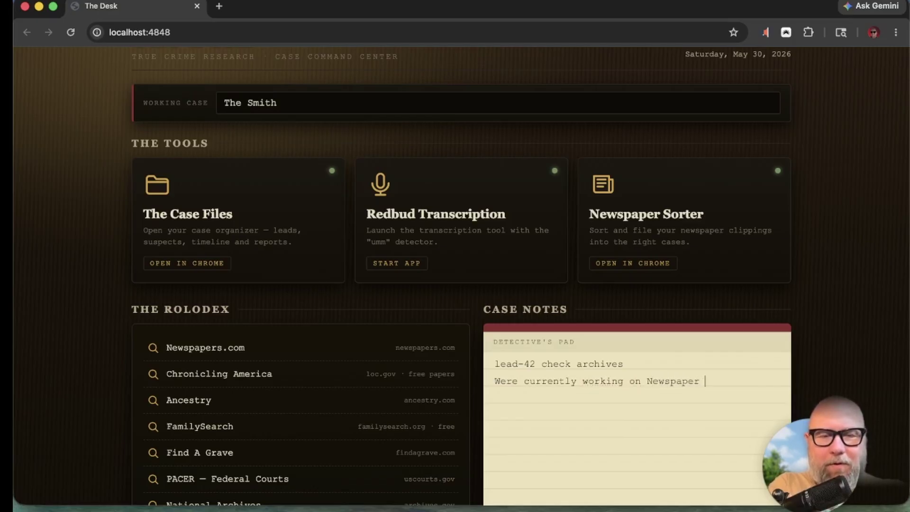
pyautogui.write('research')
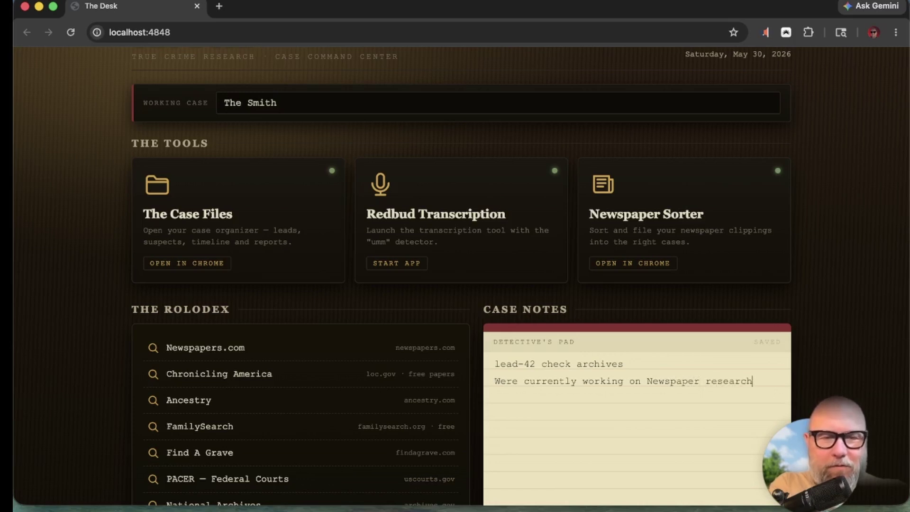
pyautogui.write('.')
pyautogui.press('Return')
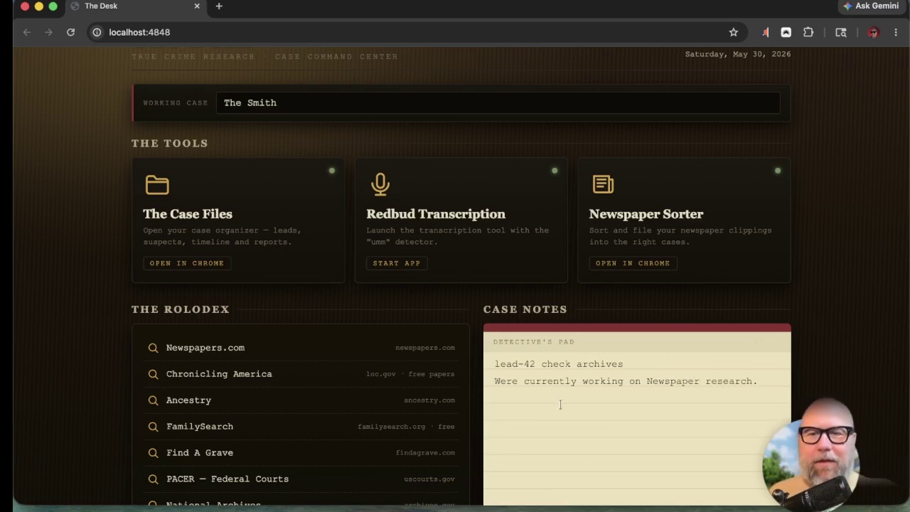
# Step: Open Newspapers.com from The Rolodex
pyautogui.scroll(-2, 375, 379)
pyautogui.scroll(-1, 377, 364)
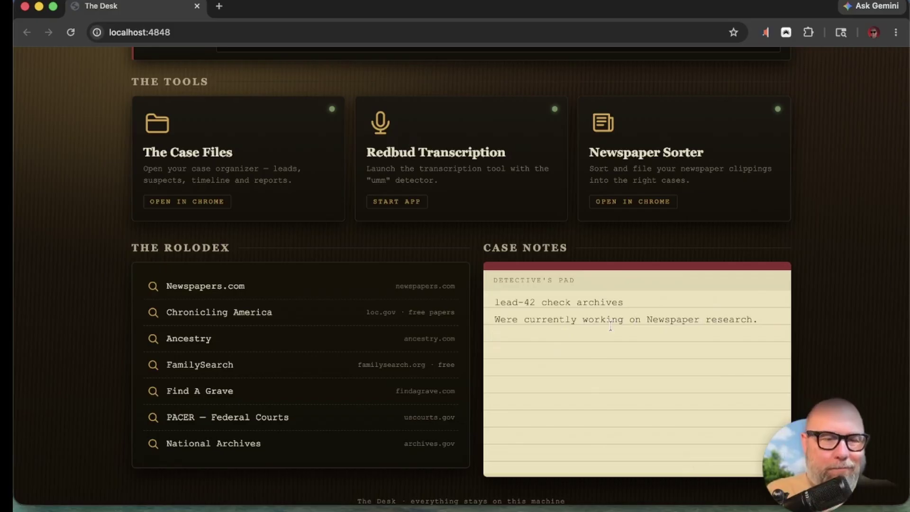
pyautogui.scroll(3, 545, 322)
pyautogui.scroll(-1, 514, 360)
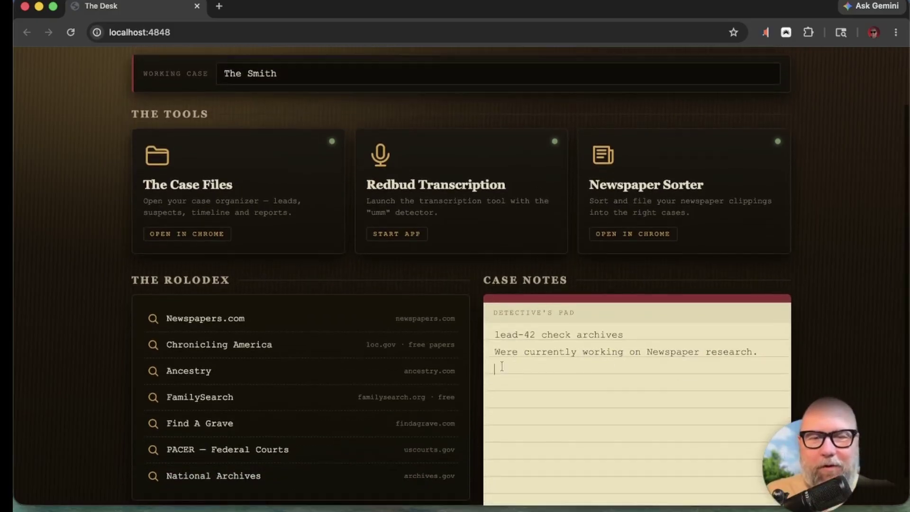
pyautogui.click(205, 334)
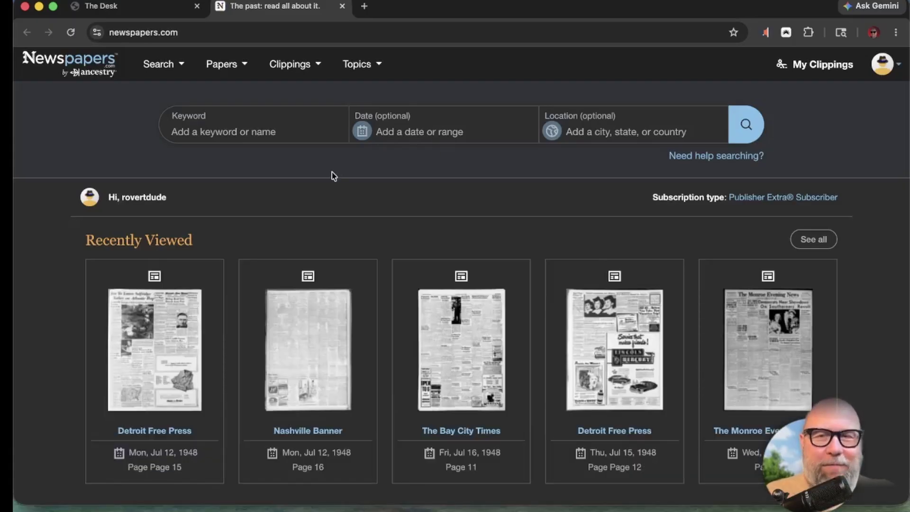
# Step: Run the keyword search for the shooting victim's name dated Jul 12, 1948, and open the Detroit Free Press page 15 match
pyautogui.click(253, 138)
pyautogui.click(274, 190)
pyautogui.scroll(-1, 385, 319)
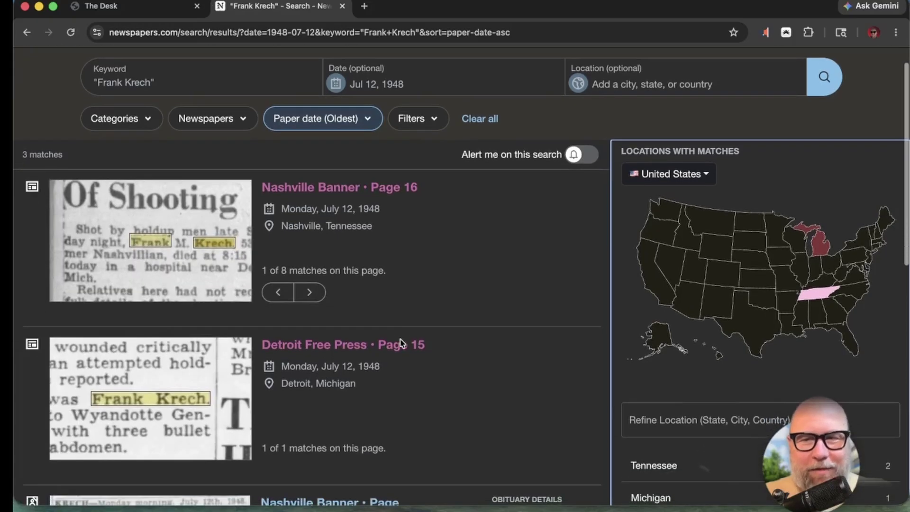
pyautogui.click(368, 346)
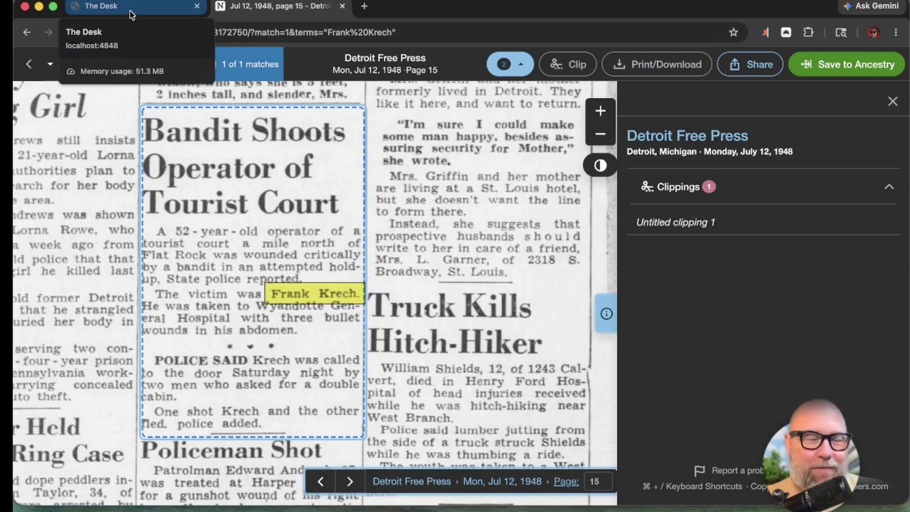
# Step: Launch The Case Files from The Desk and connect the Case Files folder for auto-save, allowing the site to edit files
pyautogui.click(131, 14)
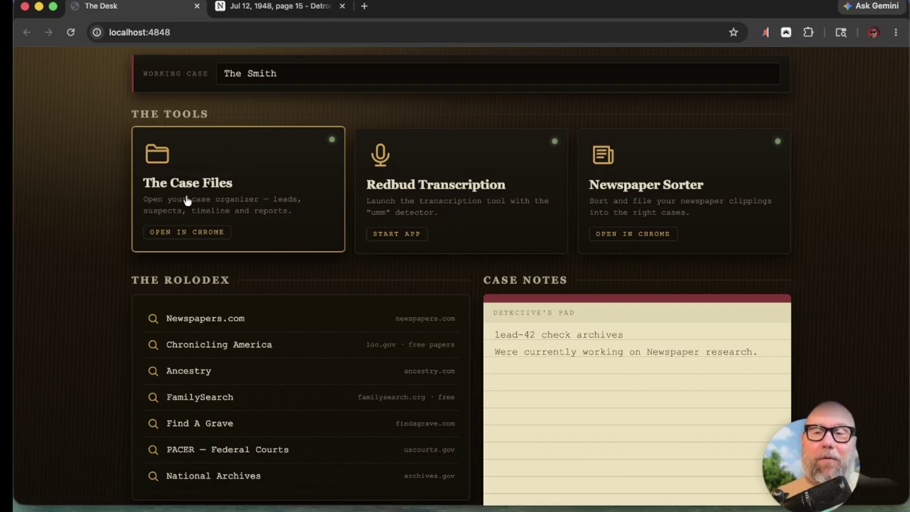
pyautogui.click(198, 187)
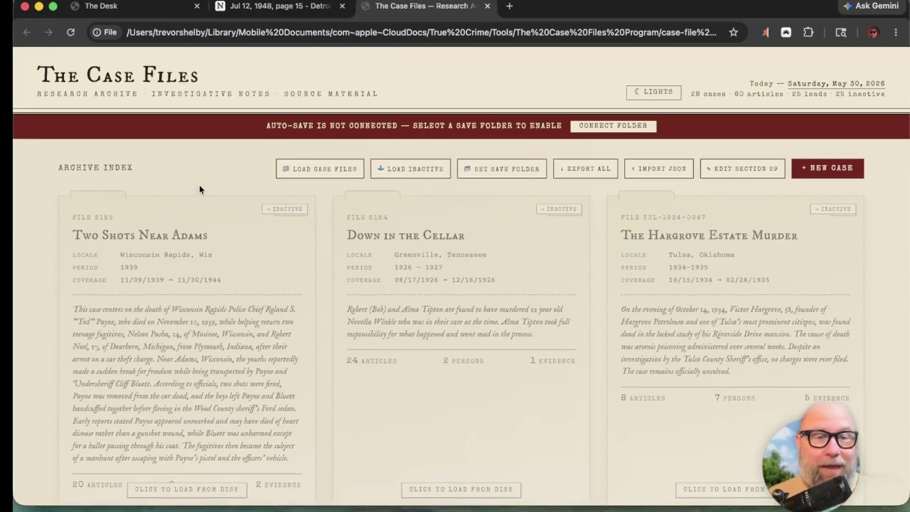
pyautogui.click(608, 128)
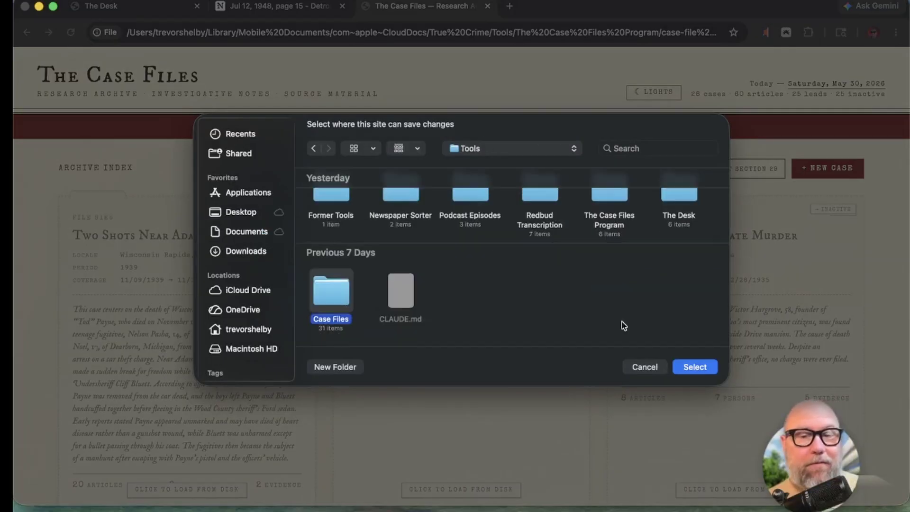
pyautogui.click(696, 370)
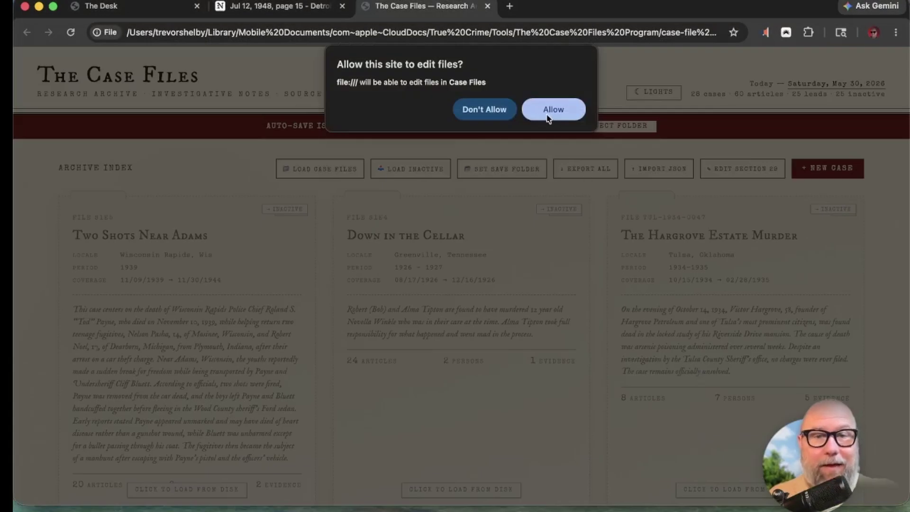
pyautogui.click(549, 112)
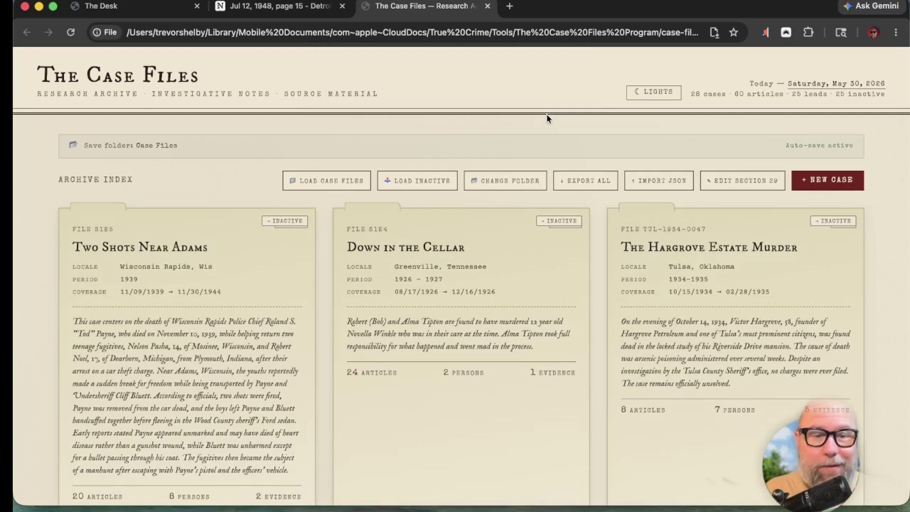
# Step: Open the "Two Shots Near Adams" case file and view its chronological newspaper archive
pyautogui.scroll(-3, 575, 207)
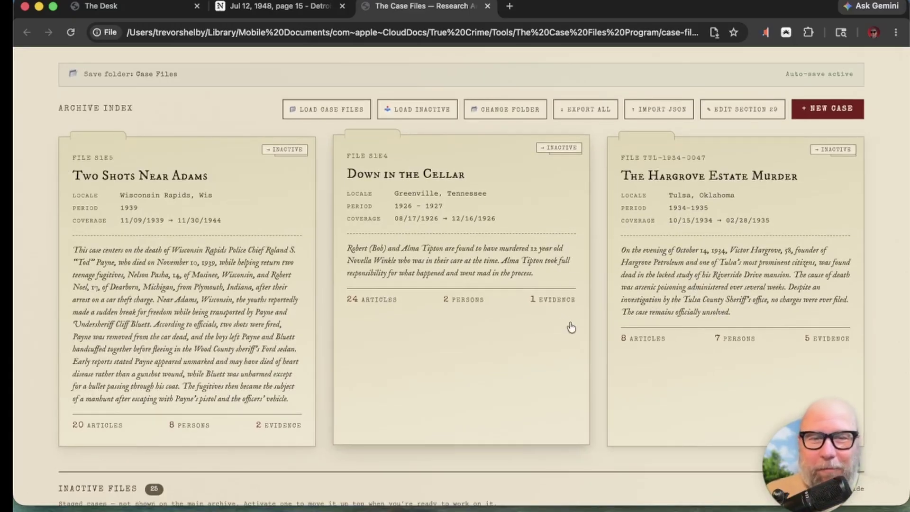
pyautogui.scroll(-1, 497, 317)
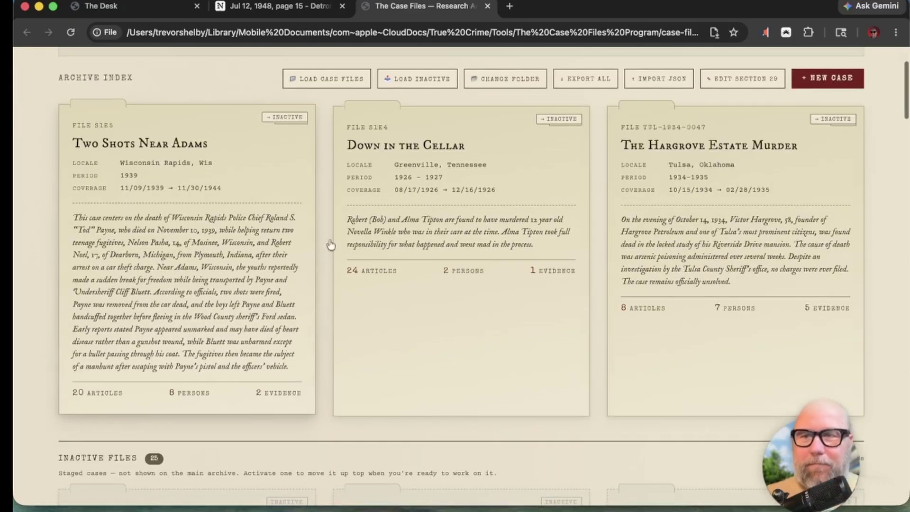
pyautogui.click(245, 223)
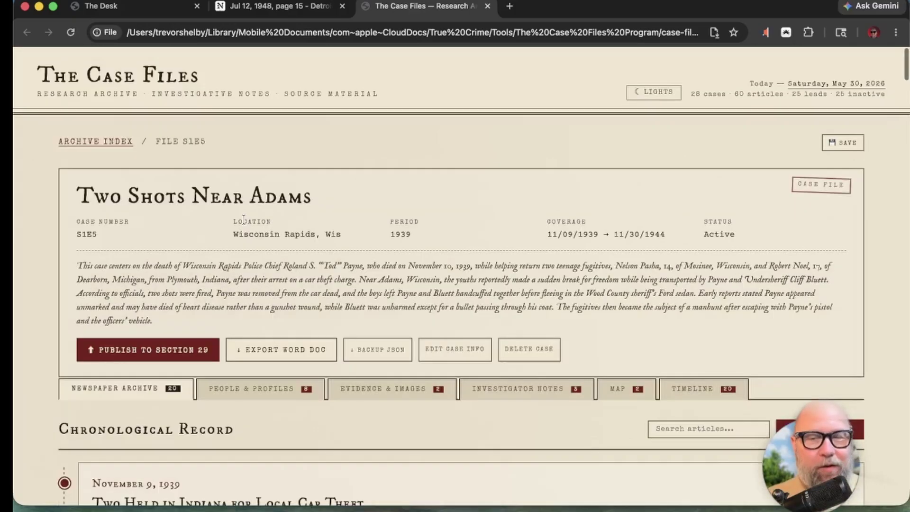
pyautogui.scroll(-1, 243, 218)
pyautogui.scroll(-5, 244, 219)
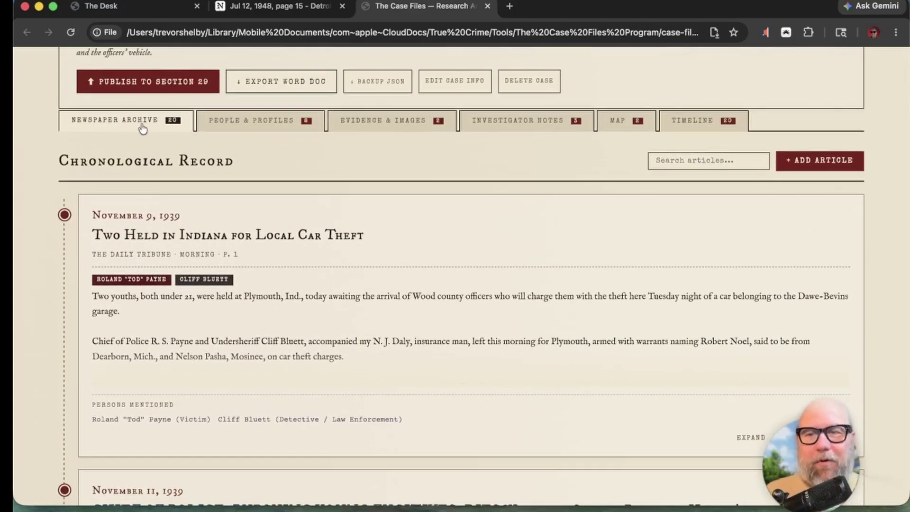
# Step: Review the case's people and profiles, evidence and images, and investigator notes
pyautogui.click(271, 124)
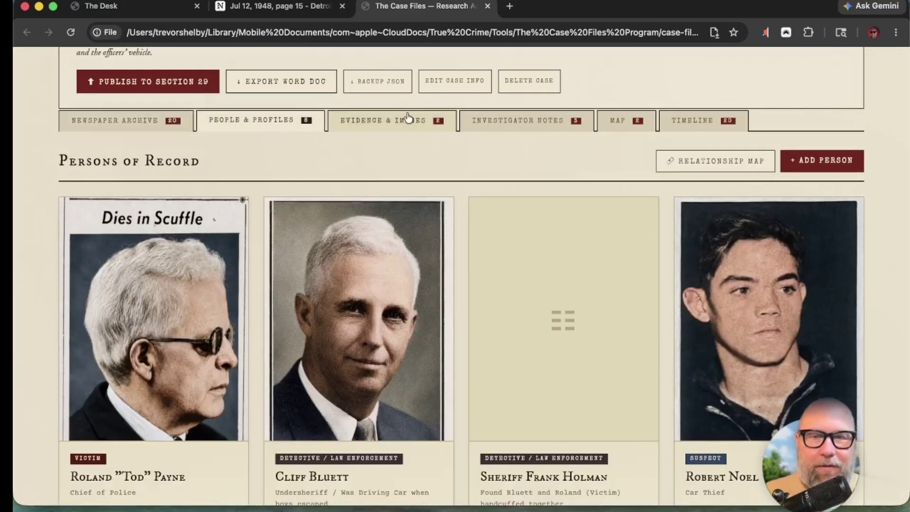
pyautogui.click(427, 127)
pyautogui.scroll(3, 501, 153)
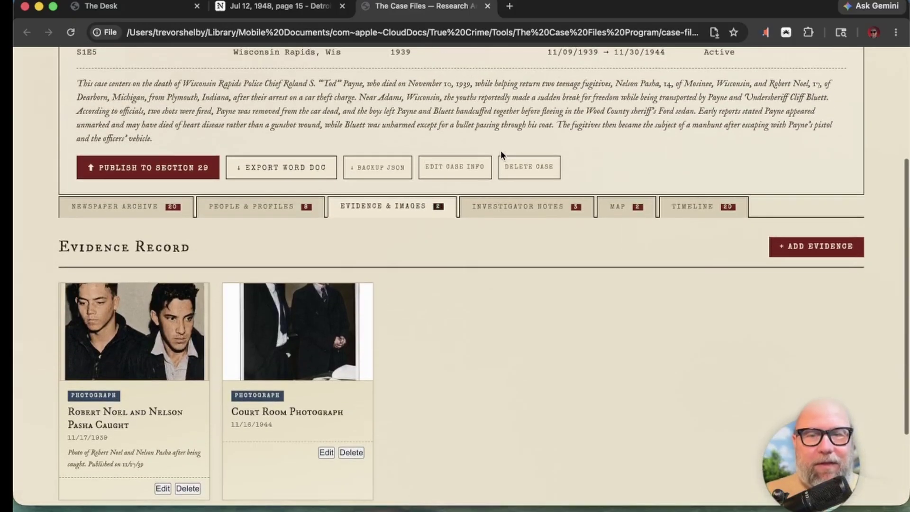
pyautogui.click(504, 217)
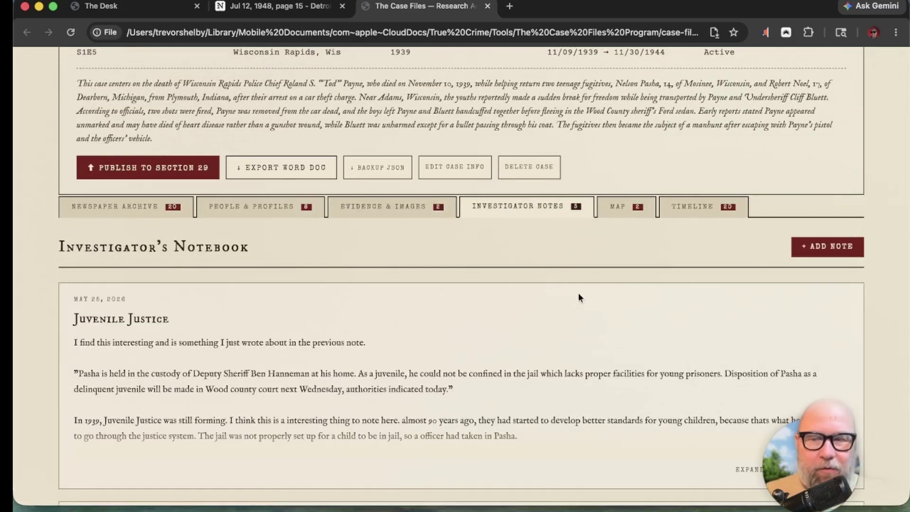
# Step: Examine the case map around the route between the two pinned locations
pyautogui.click(627, 217)
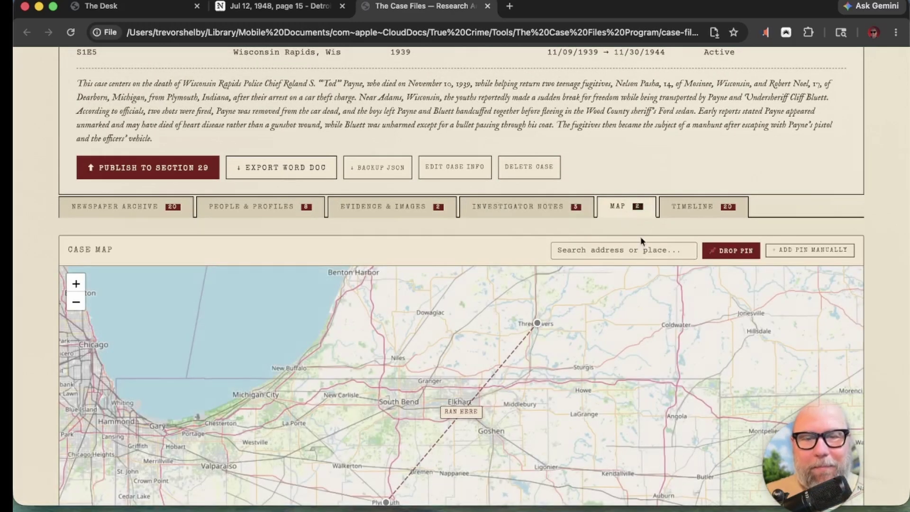
pyautogui.scroll(3, 664, 315)
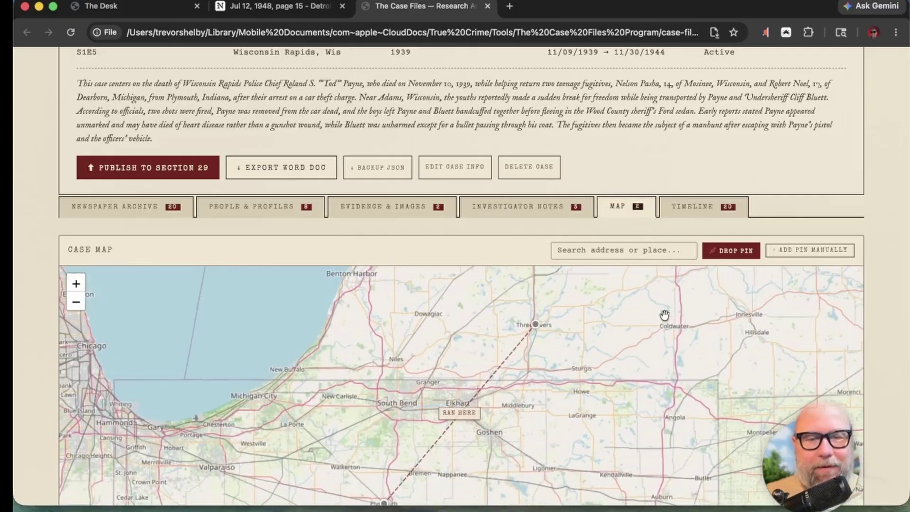
pyautogui.moveTo(663, 315); pyautogui.dragTo(634, 264)
pyautogui.moveTo(608, 380); pyautogui.dragTo(609, 412)
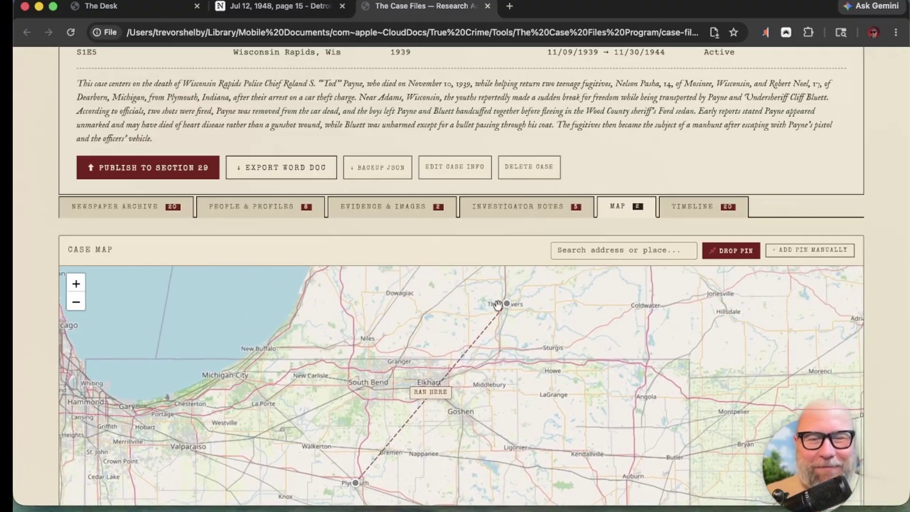
# Step: Review the case's coverage timeline, including its source legend, coverage gaps and dated articles
pyautogui.scroll(-2, 537, 360)
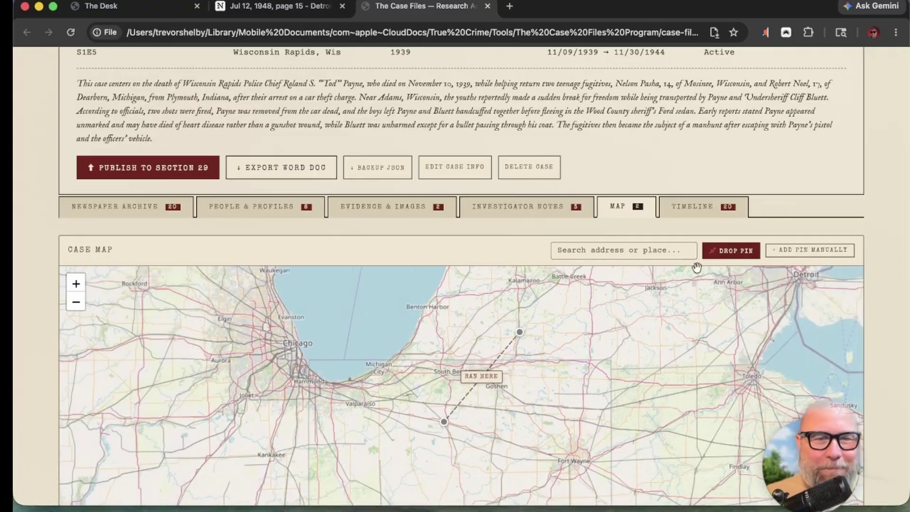
pyautogui.click(677, 217)
pyautogui.scroll(-20, 576, 373)
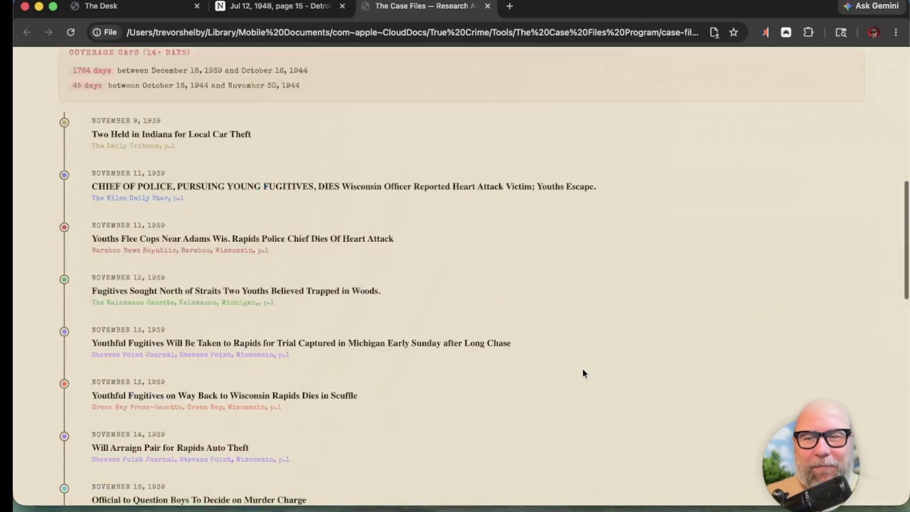
pyautogui.scroll(20, 583, 374)
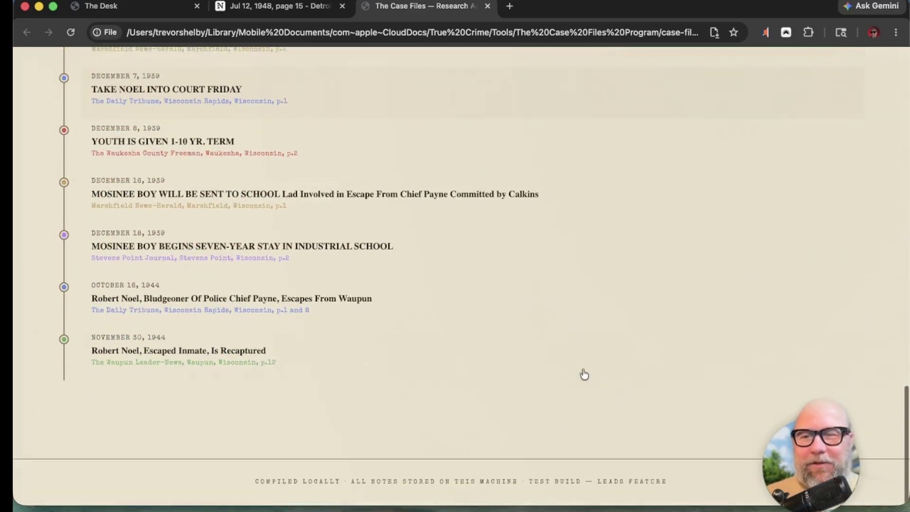
pyautogui.scroll(3, 583, 373)
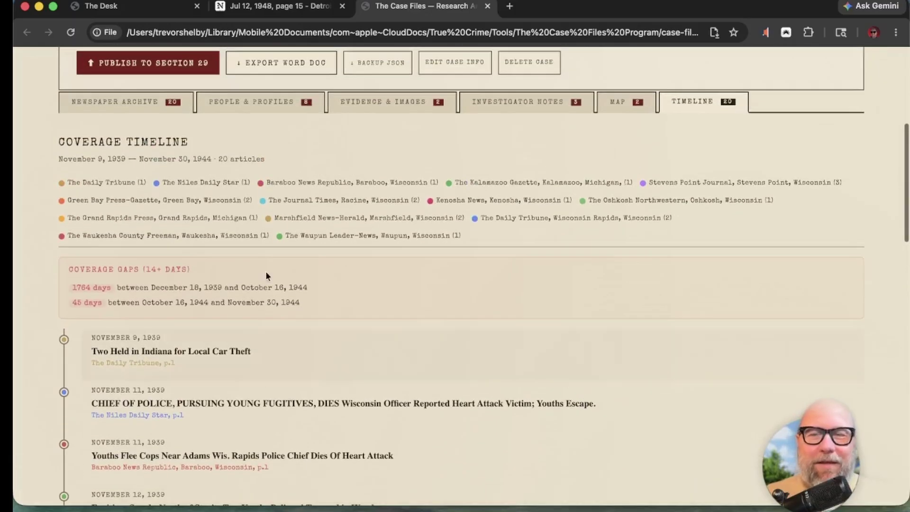
# Step: Return to the newspaper archive and examine the new-article form's quick-fill, headline, date, publication and content fields, closing it without filing anything
pyautogui.click(104, 112)
pyautogui.scroll(-3, 454, 312)
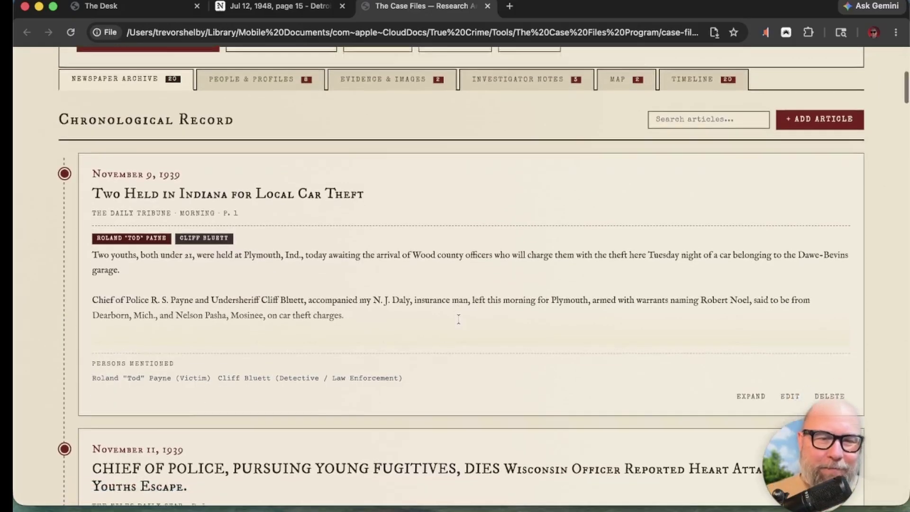
pyautogui.scroll(3, 835, 159)
pyautogui.click(835, 187)
pyautogui.scroll(-2, 498, 251)
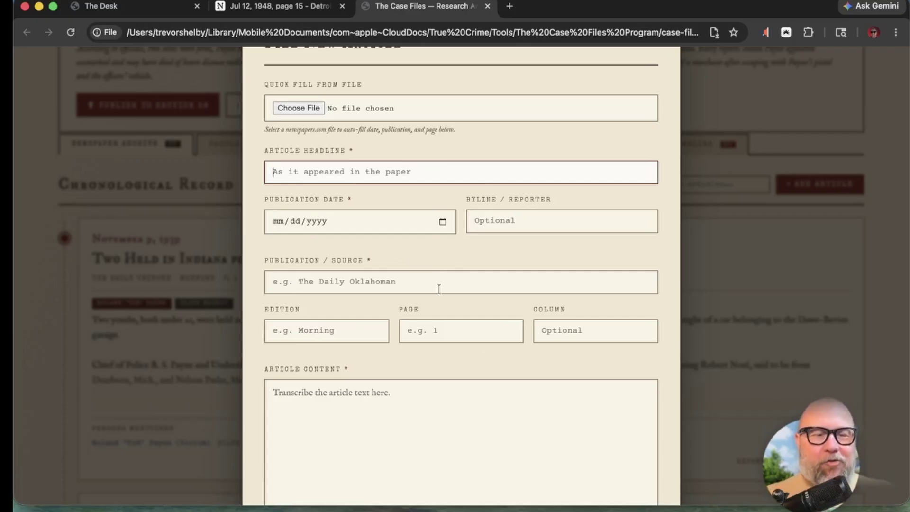
pyautogui.scroll(-2, 439, 289)
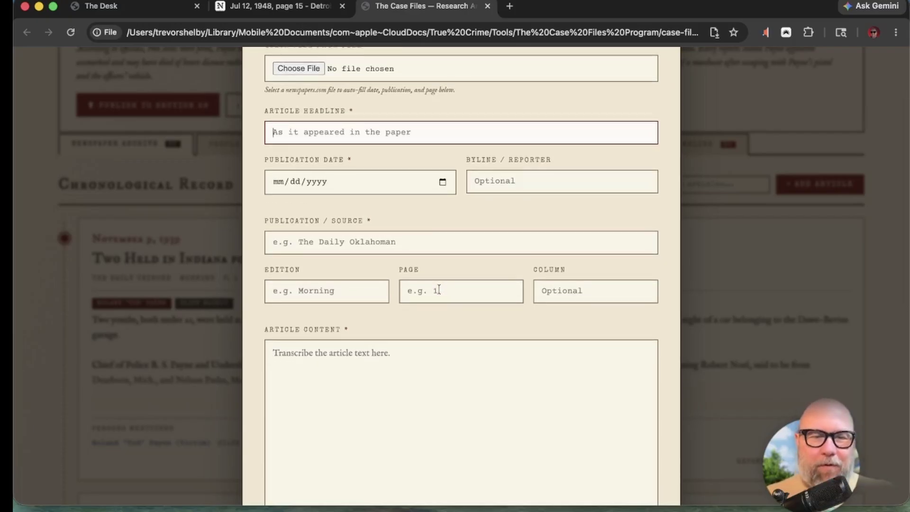
pyautogui.scroll(-1, 439, 289)
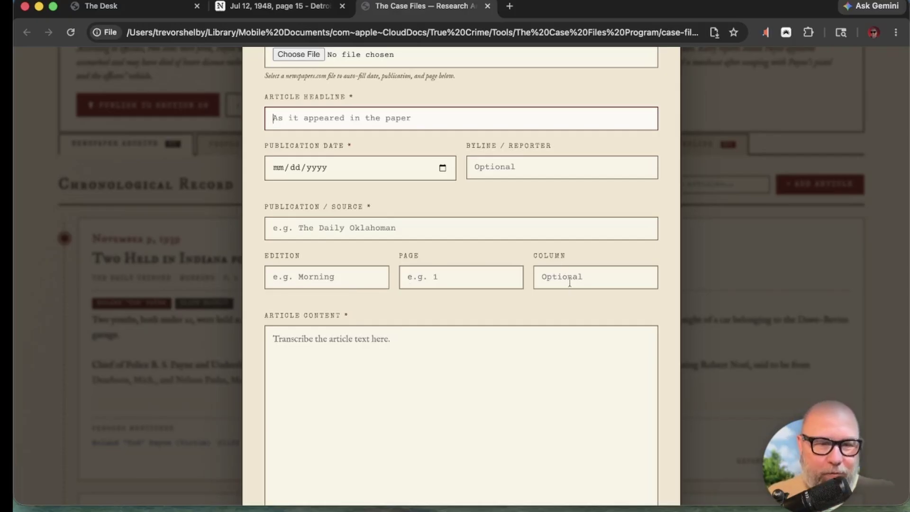
pyautogui.scroll(3, 569, 282)
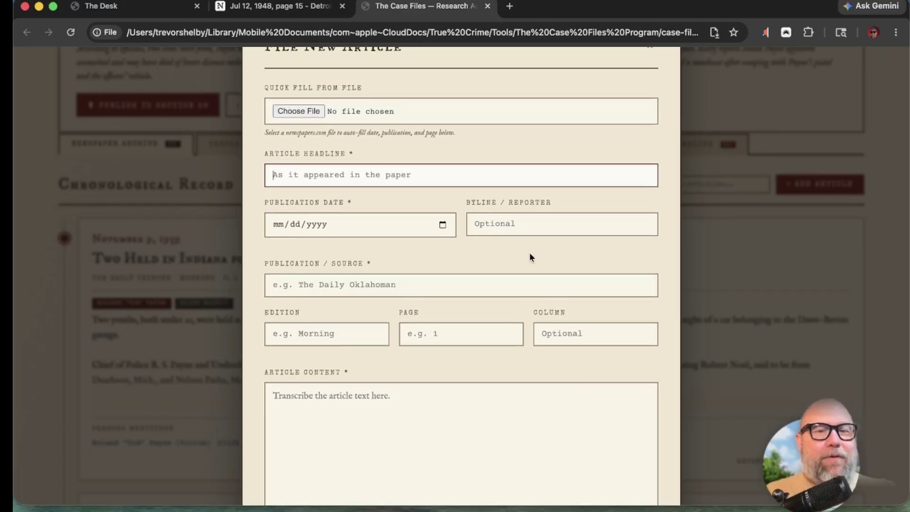
pyautogui.scroll(2, 529, 252)
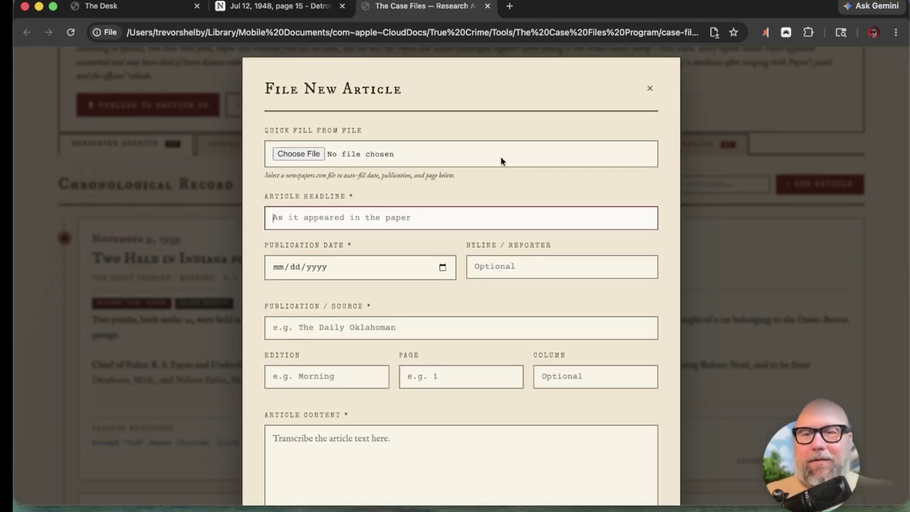
pyautogui.click(650, 90)
# Step: Look through the chronological record and check the new-article form's research notes and people checkboxes, cancelling the form without filing
pyautogui.scroll(-15, 585, 313)
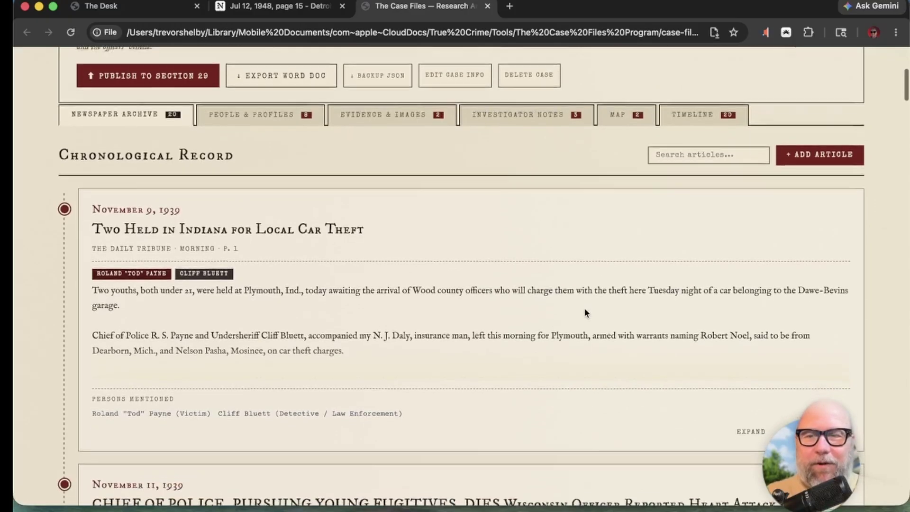
pyautogui.scroll(15, 584, 309)
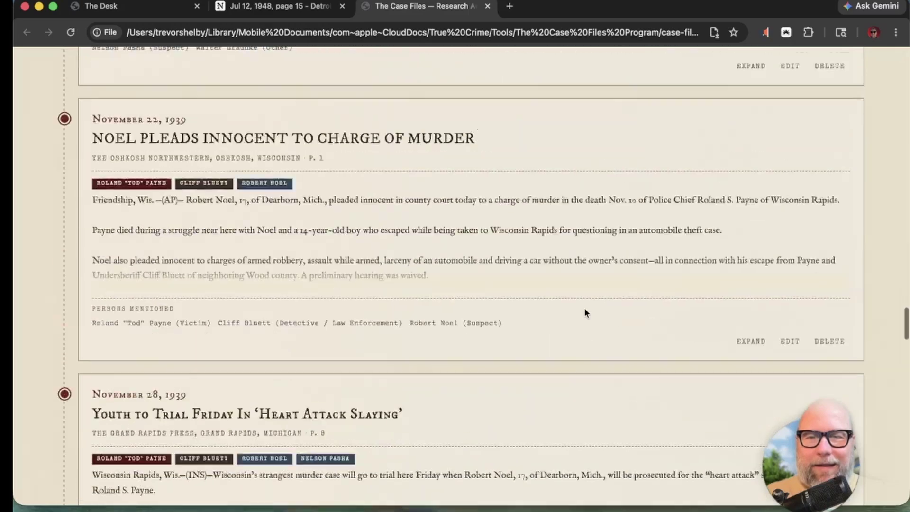
pyautogui.scroll(10, 584, 308)
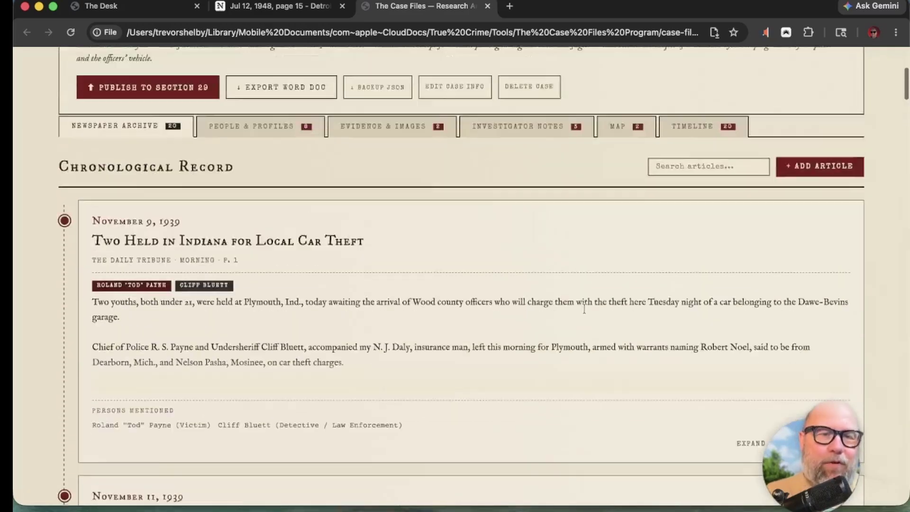
pyautogui.click(819, 331)
pyautogui.scroll(-10, 536, 311)
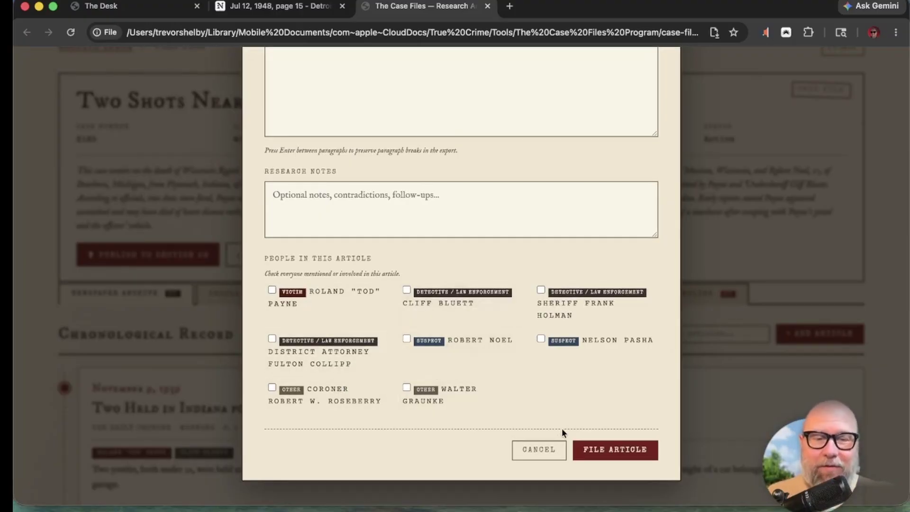
pyautogui.click(540, 452)
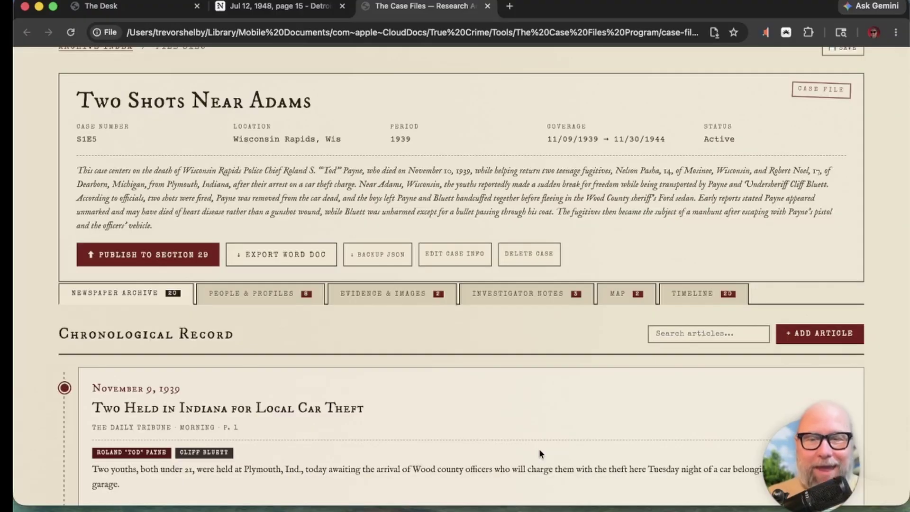
# Step: Browse the persons of record in the case's people and profiles
pyautogui.click(268, 296)
pyautogui.scroll(-3, 372, 303)
pyautogui.scroll(-5, 411, 194)
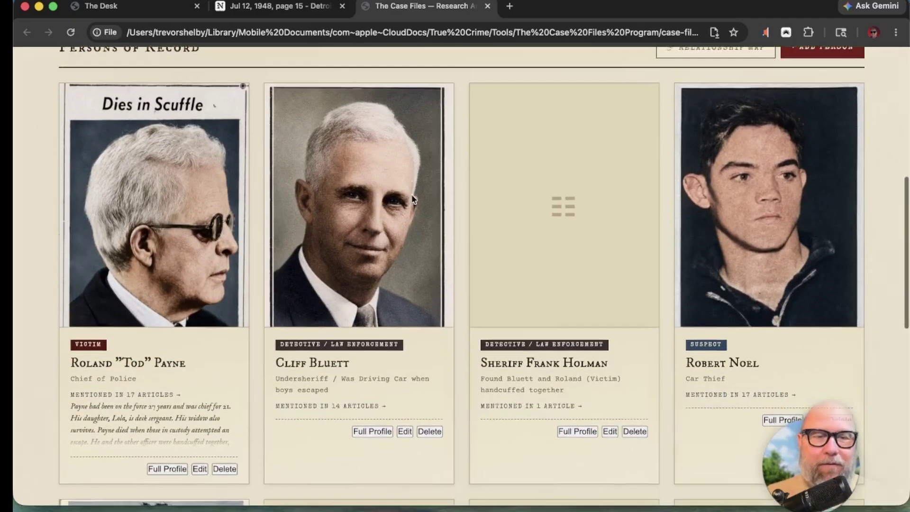
pyautogui.scroll(-4, 412, 199)
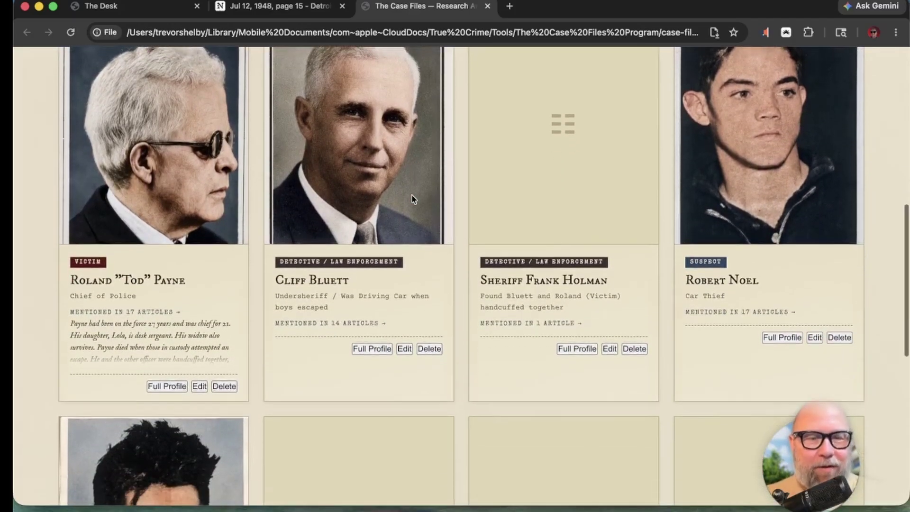
pyautogui.scroll(4, 411, 199)
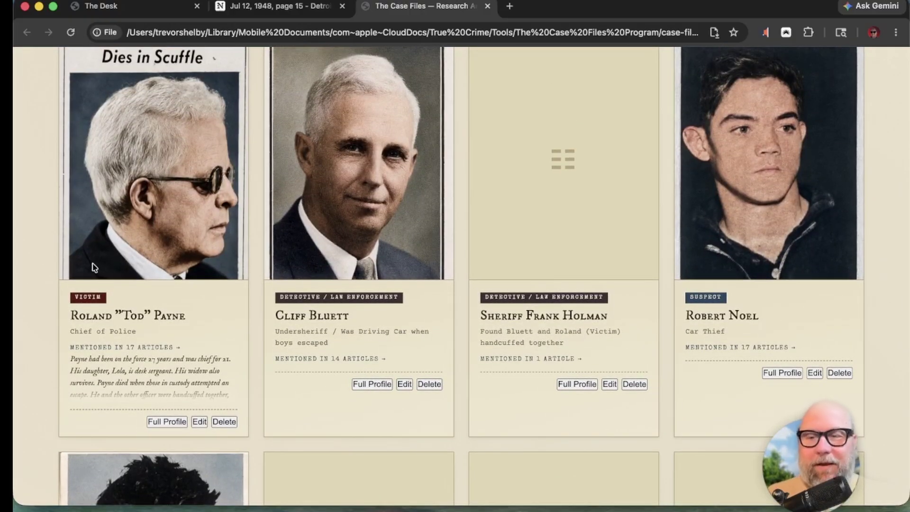
pyautogui.scroll(-1, 129, 341)
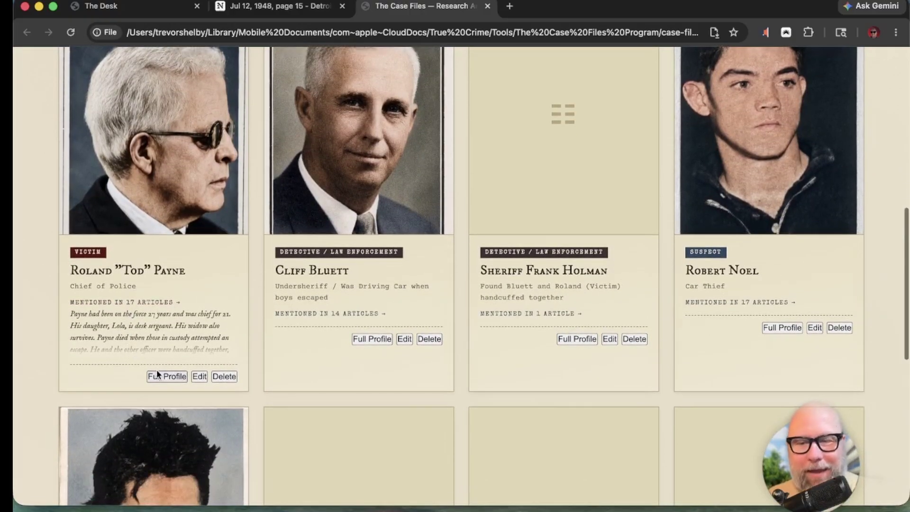
# Step: Review the victim's full profile, including the photo, background and list of related articles, and close it
pyautogui.click(160, 377)
pyautogui.scroll(-3, 344, 348)
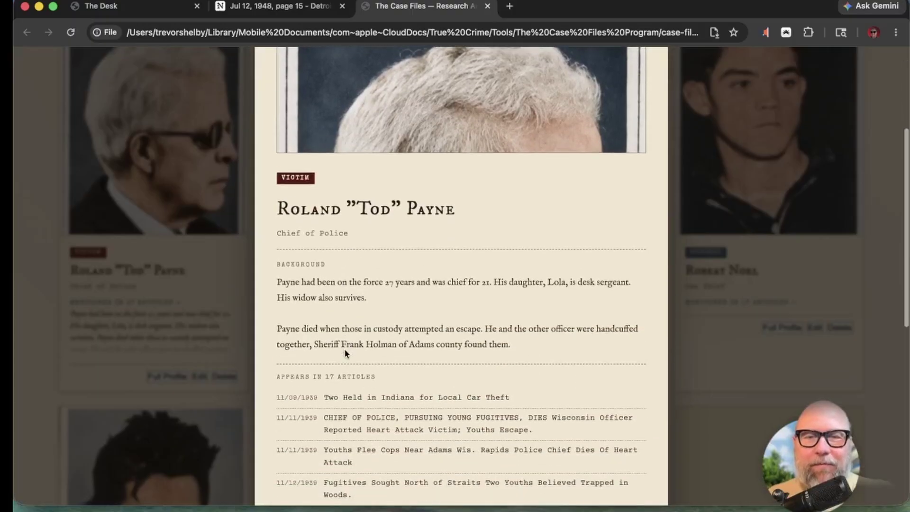
pyautogui.scroll(2, 370, 226)
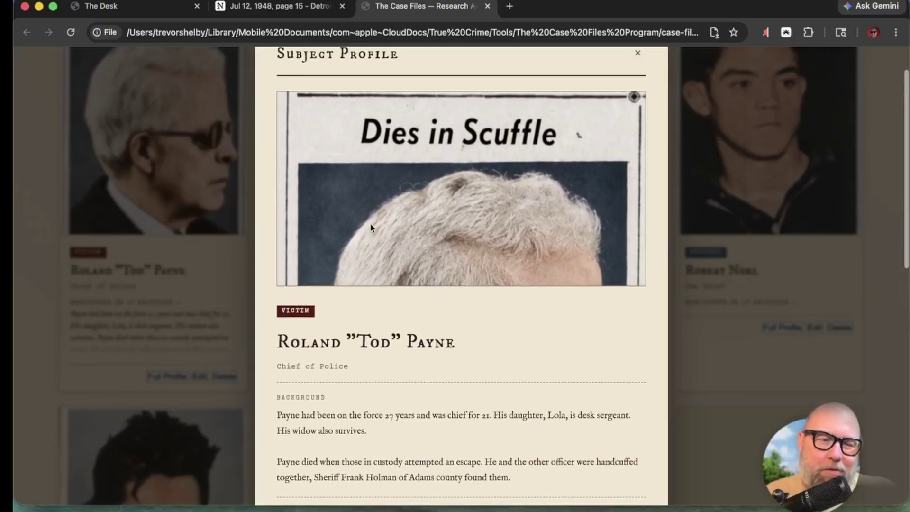
pyautogui.scroll(-5, 370, 225)
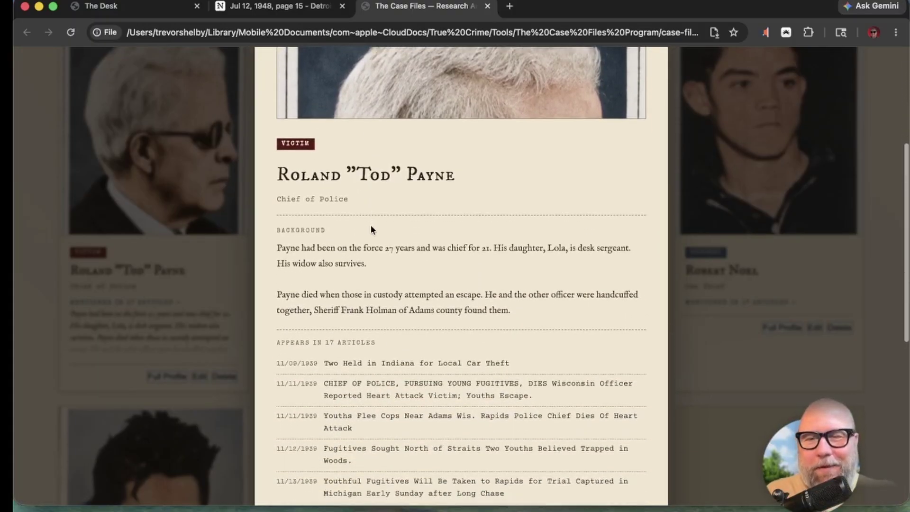
pyautogui.scroll(-3, 370, 224)
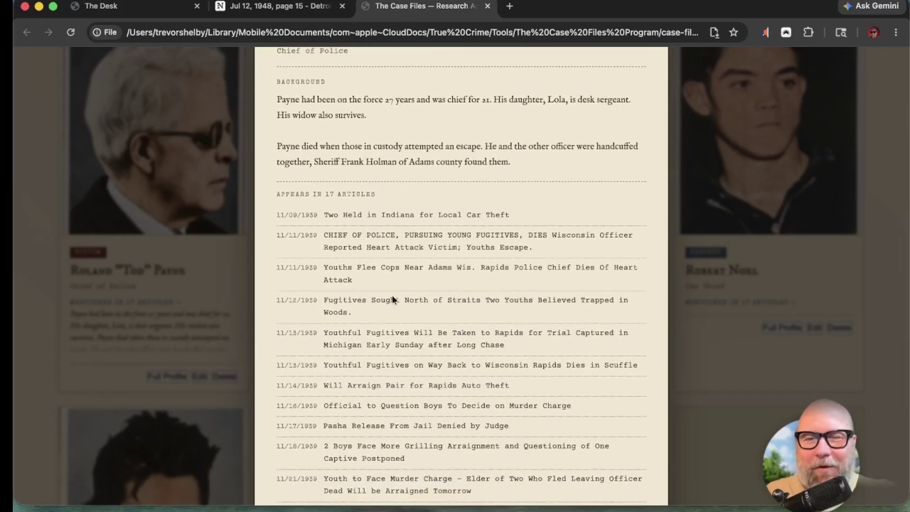
pyautogui.scroll(-5, 391, 292)
pyautogui.scroll(7, 392, 296)
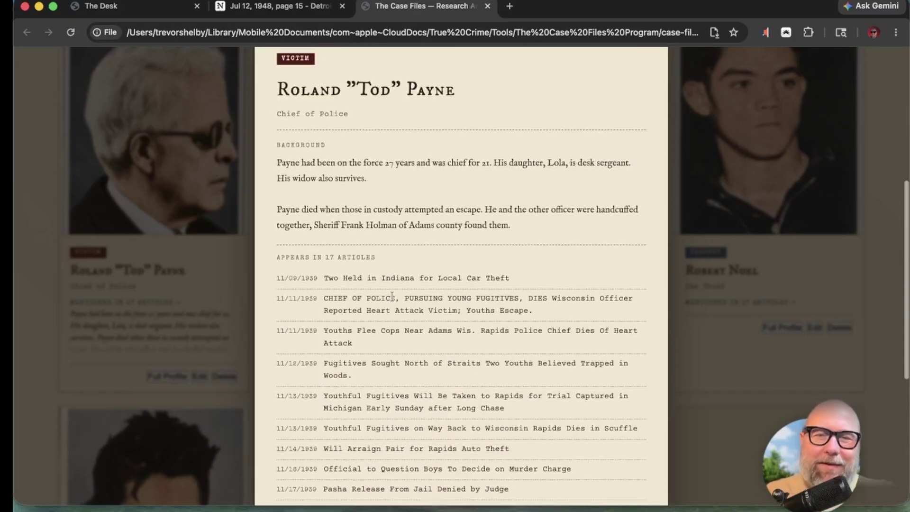
pyautogui.scroll(3, 391, 296)
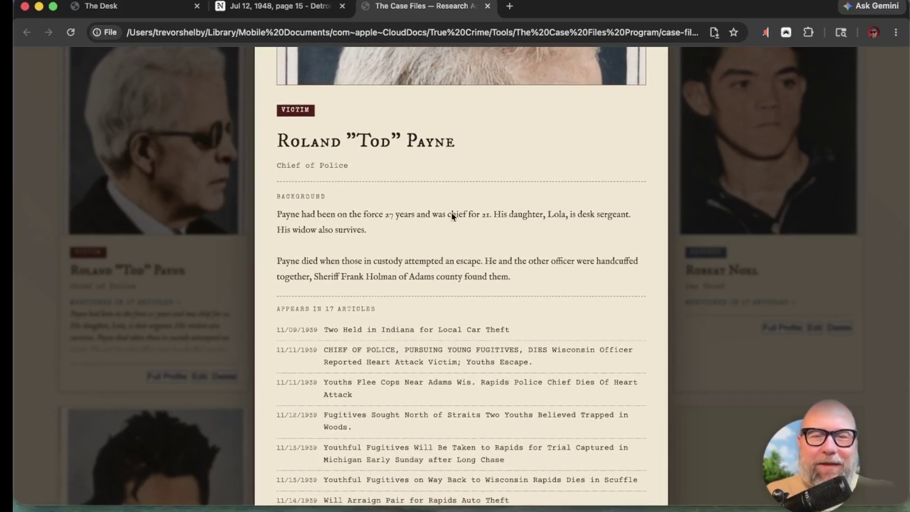
pyautogui.scroll(5, 437, 285)
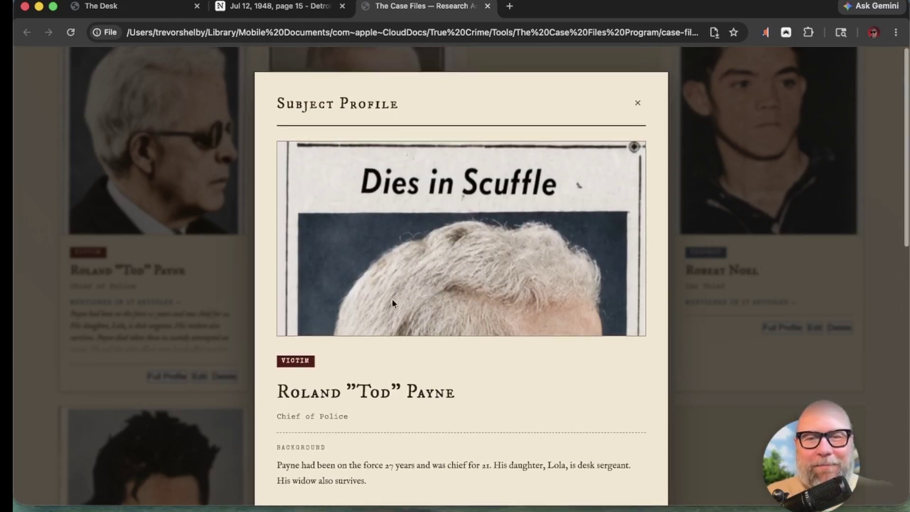
pyautogui.click(638, 104)
# Step: Link the victim's profile to the undersheriff with the relationship "Co-worker" and save the changes
pyautogui.click(199, 376)
pyautogui.scroll(-3, 385, 334)
pyautogui.scroll(-4, 385, 334)
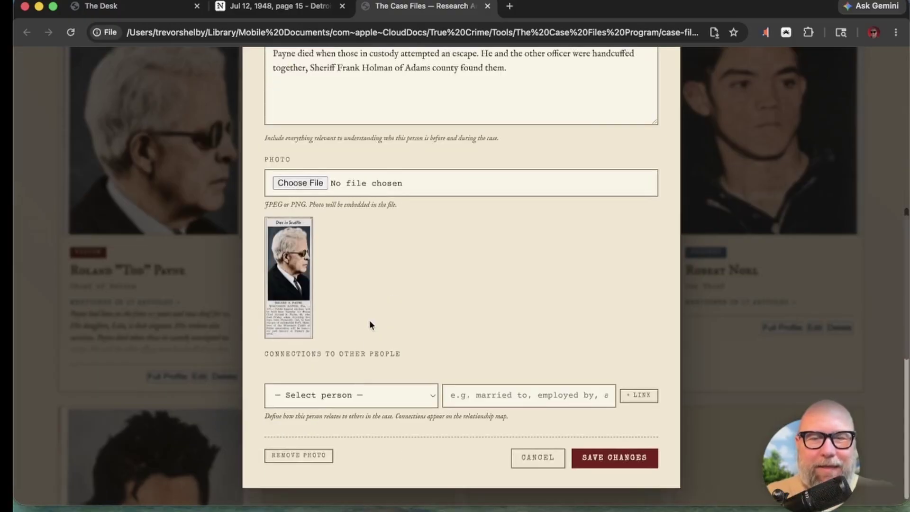
pyautogui.click(359, 399)
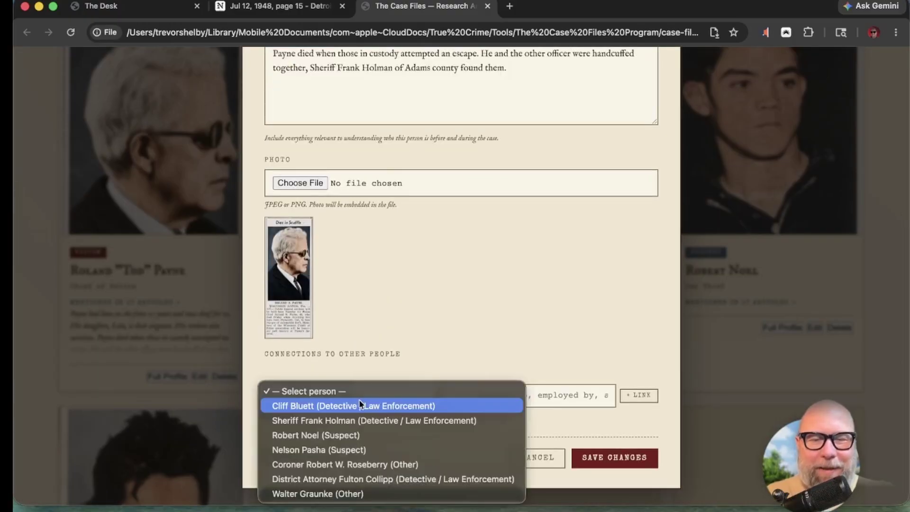
pyautogui.click(351, 410)
pyautogui.press('Tab')
pyautogui.write('Co')
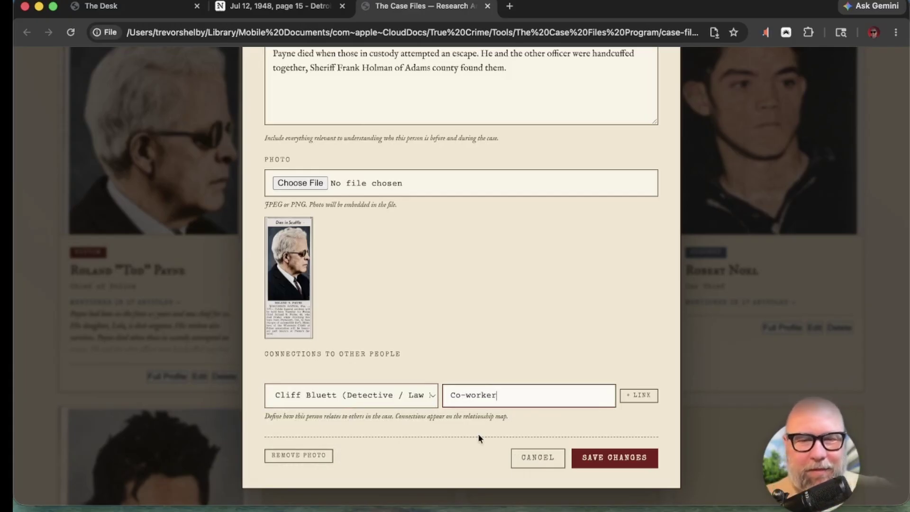
pyautogui.click(637, 396)
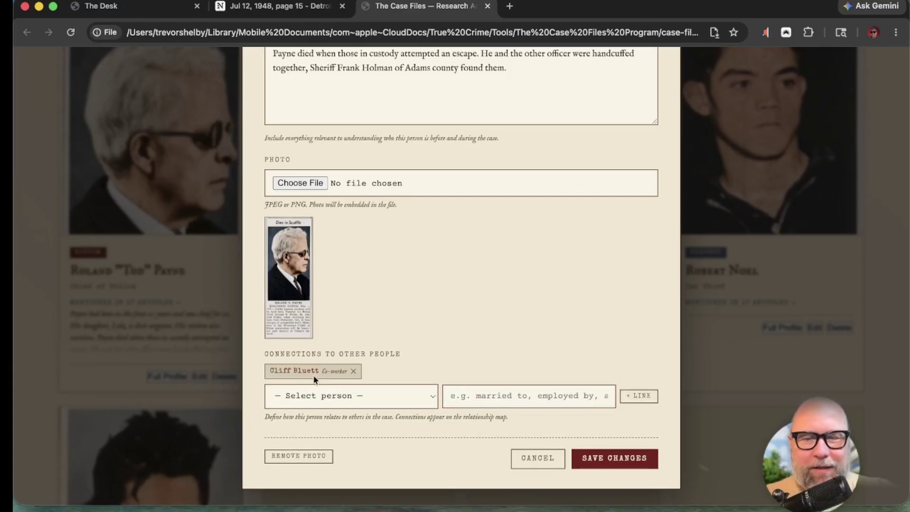
pyautogui.click(607, 460)
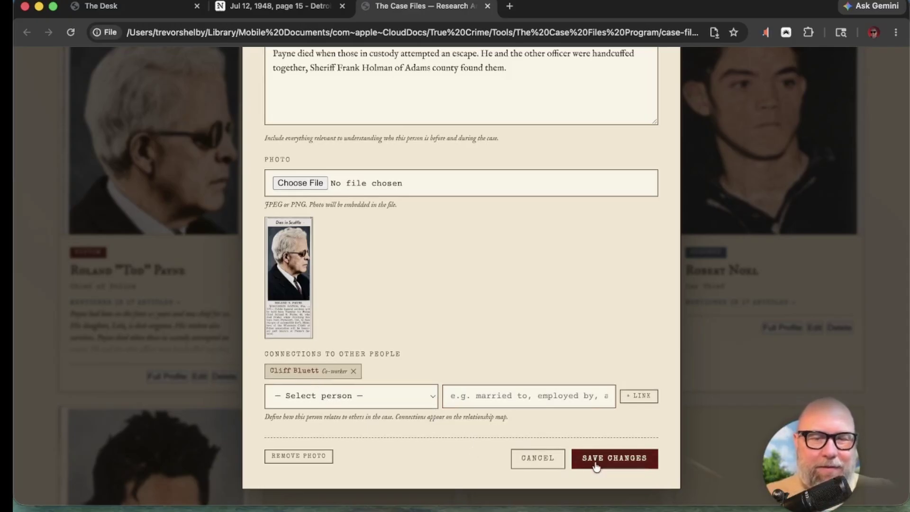
# Step: Open the undersheriff's profile for editing, try the background and biography field with the sample text "ihiui", and clear it
pyautogui.scroll(1, 418, 310)
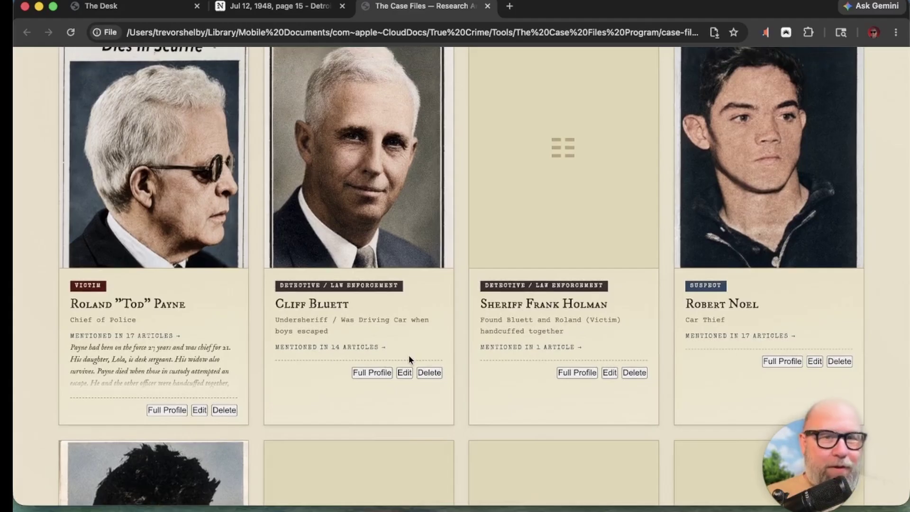
pyautogui.click(404, 372)
pyautogui.scroll(-4, 405, 370)
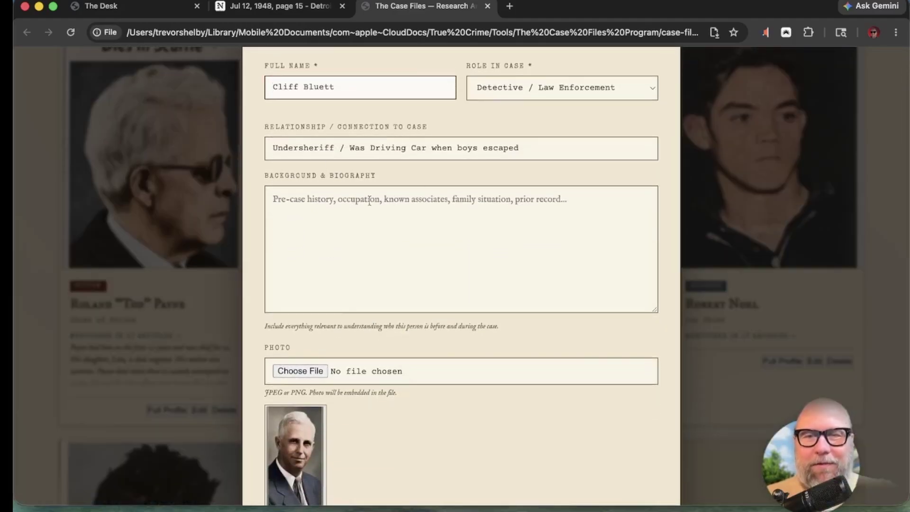
pyautogui.click(400, 209)
pyautogui.write('ihiui')
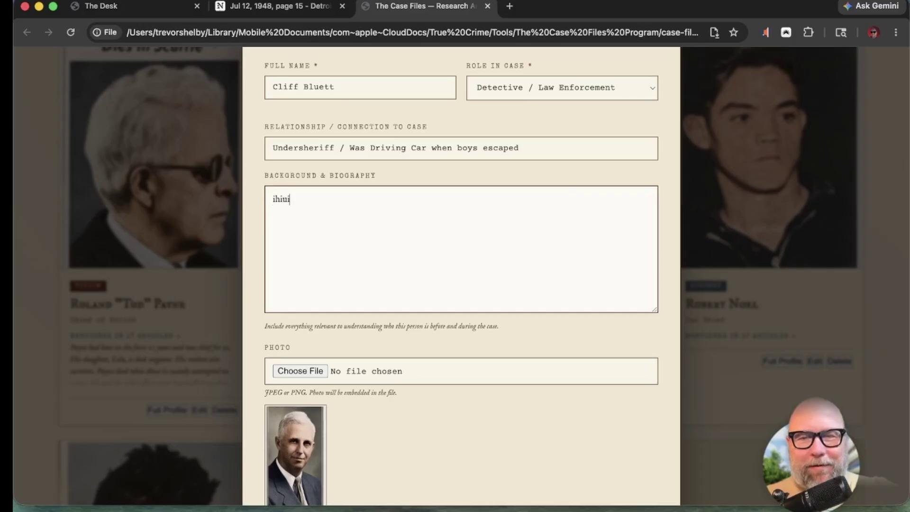
pyautogui.press('BackSpace')
pyautogui.press('BackSpace')
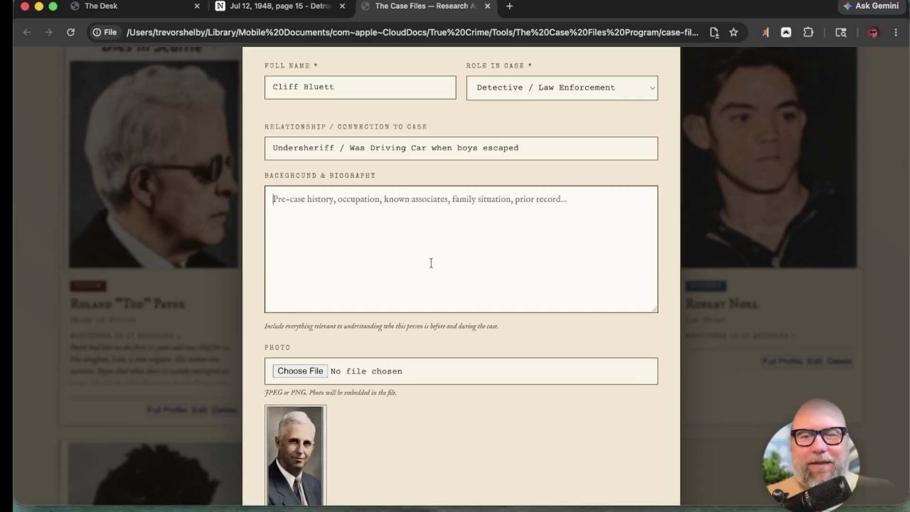
# Step: Check the photo and connections in the undersheriff's profile and save the profile
pyautogui.scroll(-5, 431, 263)
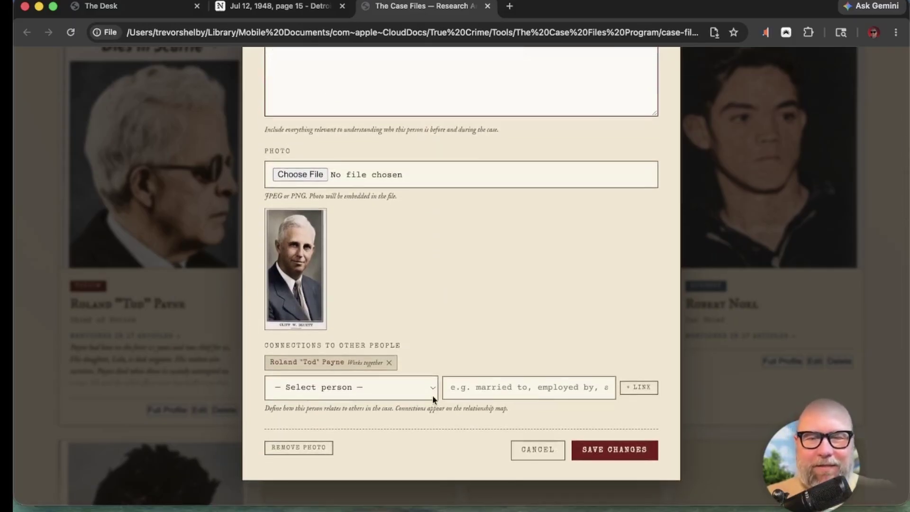
pyautogui.click(393, 361)
pyautogui.scroll(-1, 530, 280)
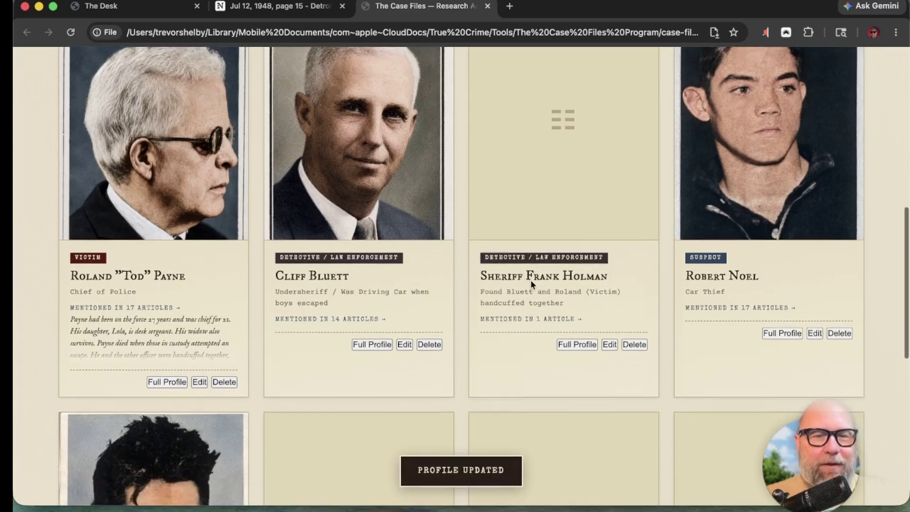
# Step: Browse the profile cards of the remaining persons of record, including the suspects, coroner and attorneys
pyautogui.scroll(2, 536, 256)
pyautogui.scroll(-7, 754, 231)
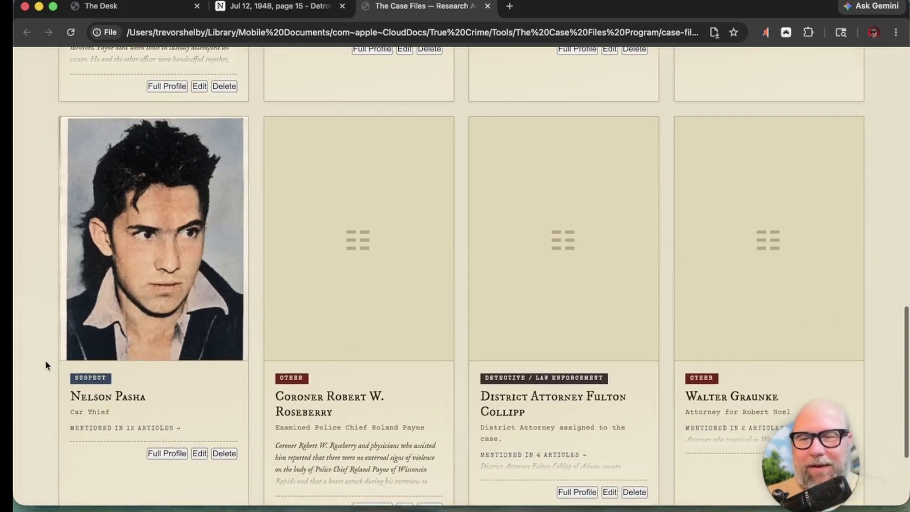
pyautogui.scroll(-1, 131, 361)
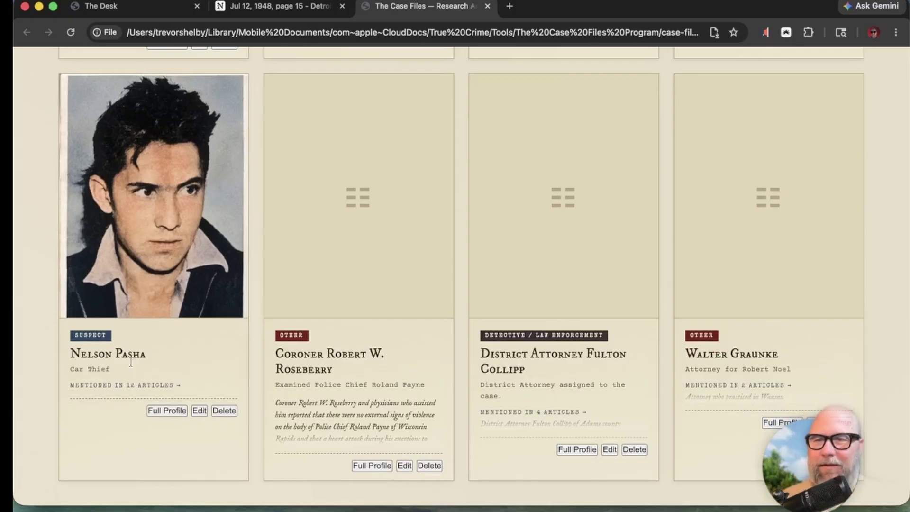
pyautogui.scroll(8, 130, 361)
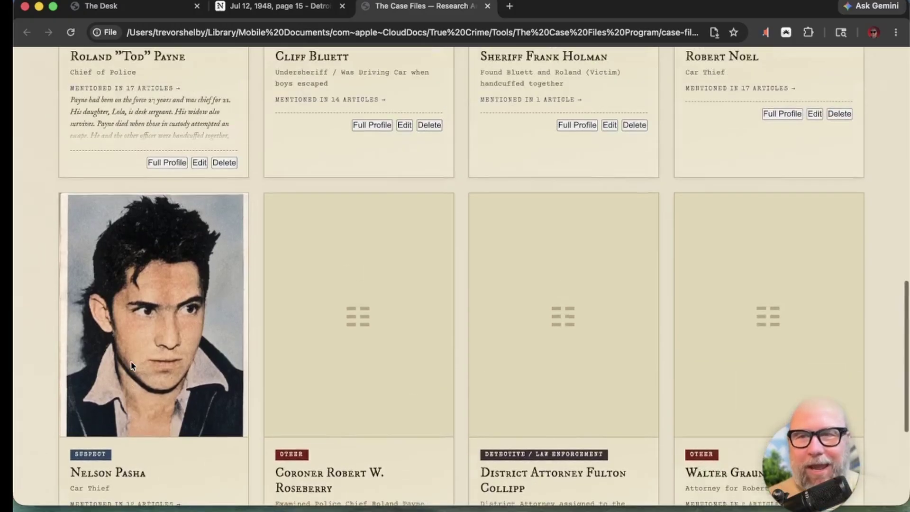
pyautogui.scroll(1, 131, 361)
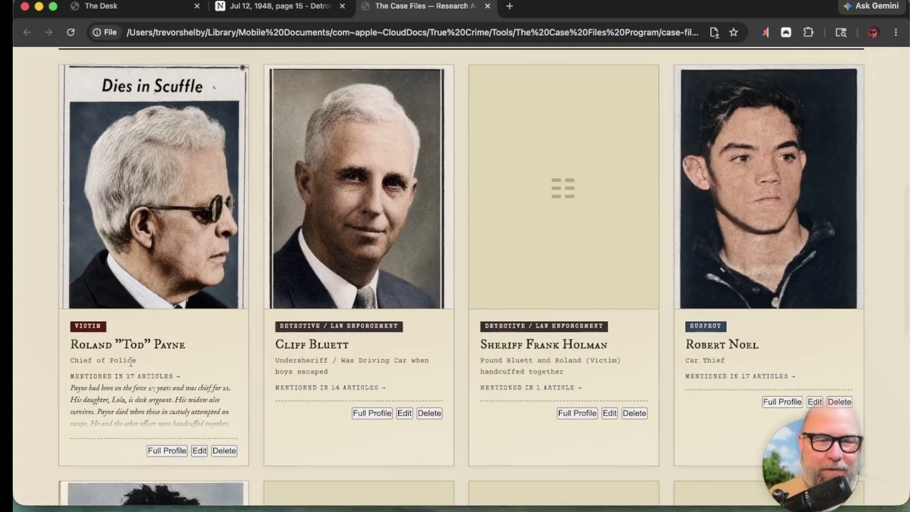
# Step: Show the case's evidence record and open the photograph of the two caught suspects for editing
pyautogui.scroll(9, 131, 361)
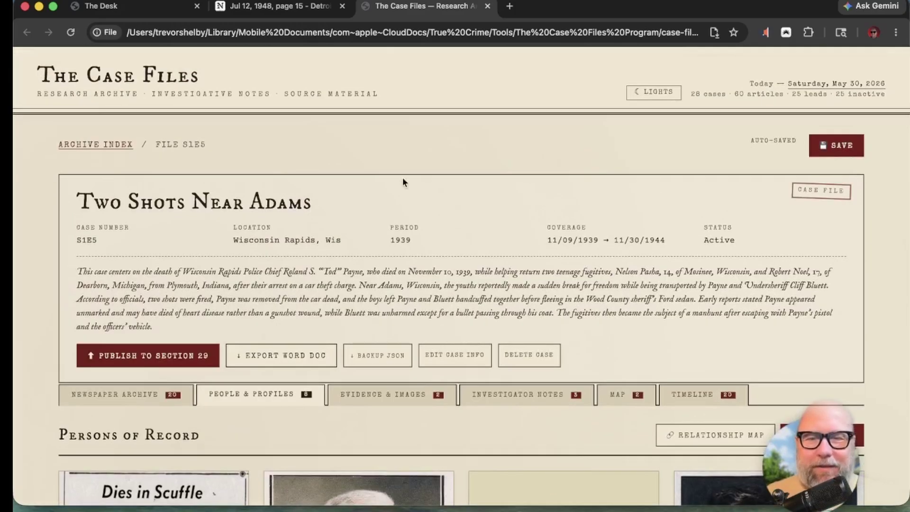
pyautogui.click(389, 401)
pyautogui.scroll(-4, 408, 334)
pyautogui.scroll(-3, 408, 333)
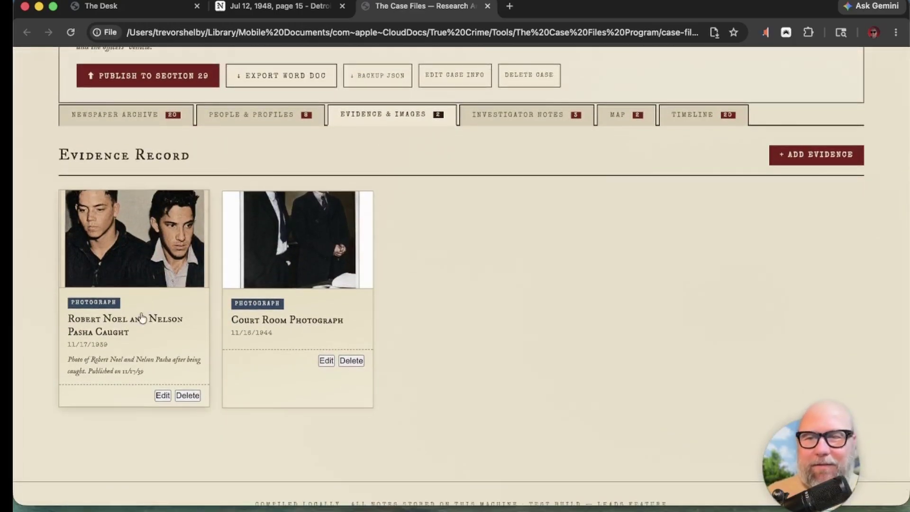
pyautogui.click(162, 397)
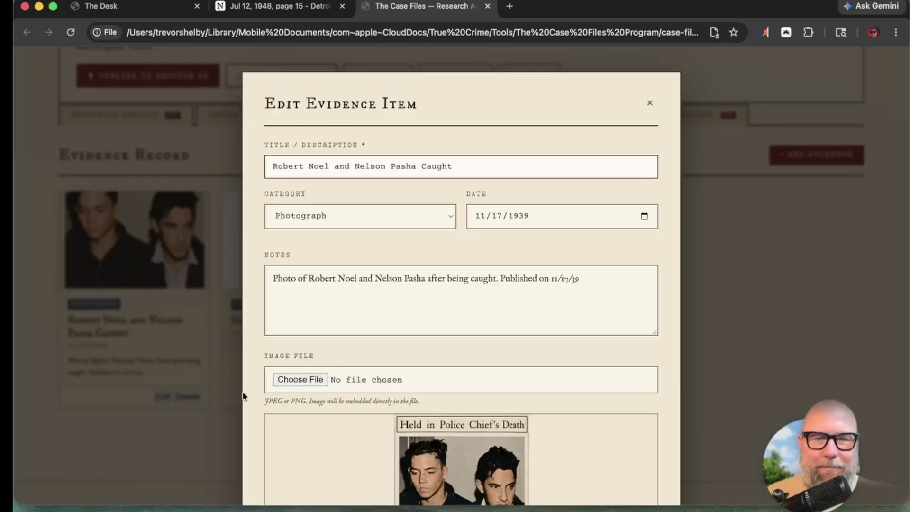
pyautogui.scroll(-3, 332, 333)
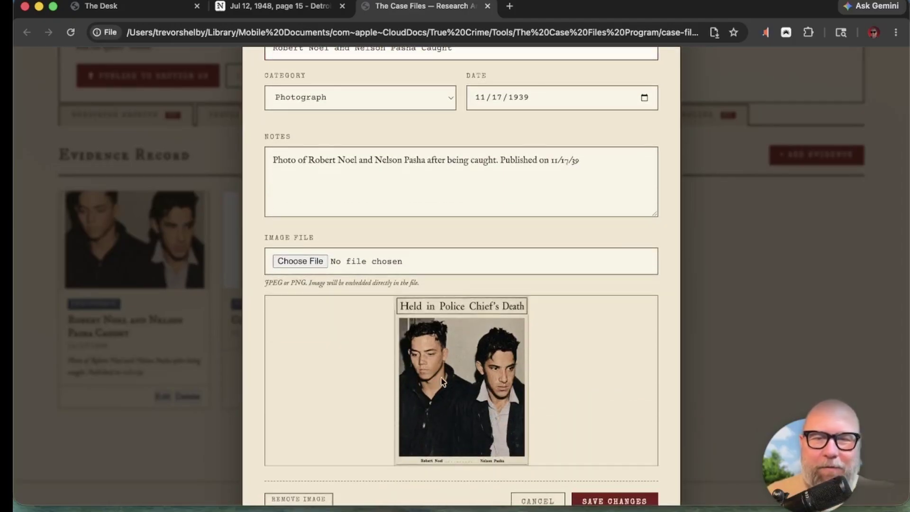
pyautogui.scroll(-1, 441, 368)
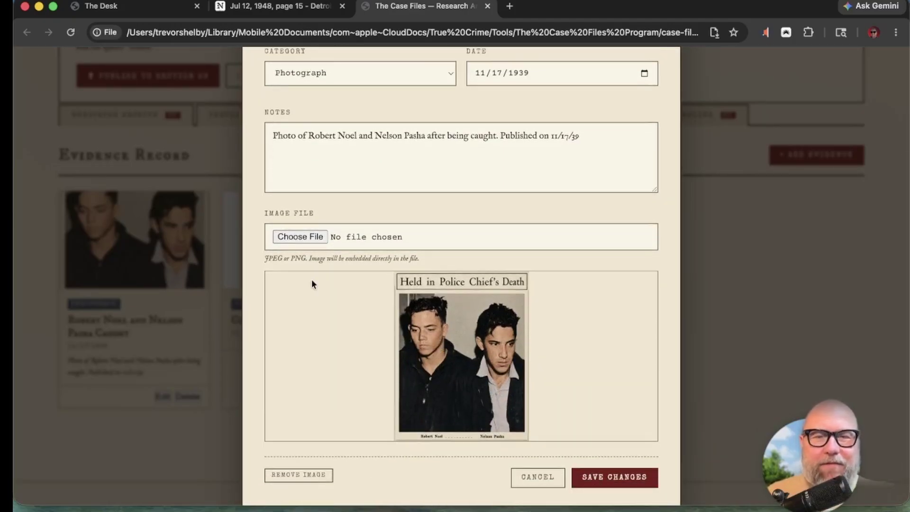
# Step: Review the suspects' photograph entry, including its title, category, date, notes and image, and save it
pyautogui.scroll(1, 348, 212)
pyautogui.scroll(2, 348, 211)
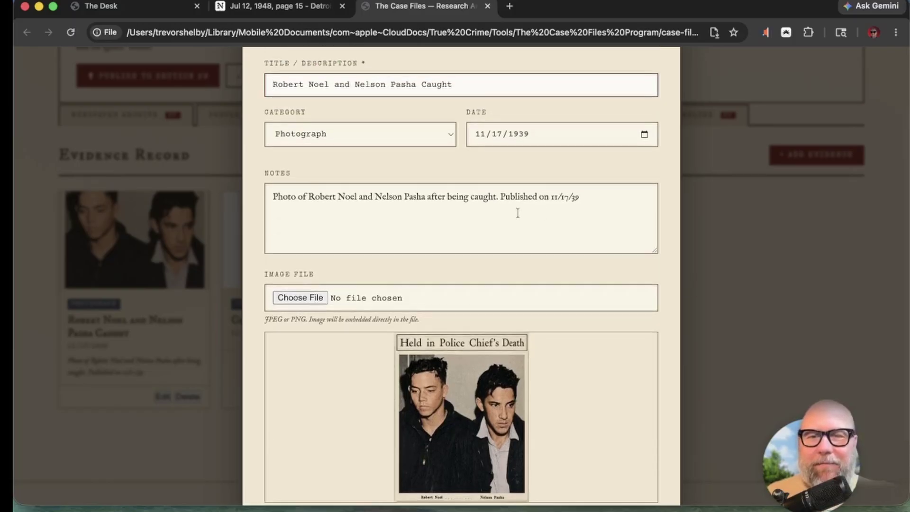
pyautogui.scroll(2, 499, 221)
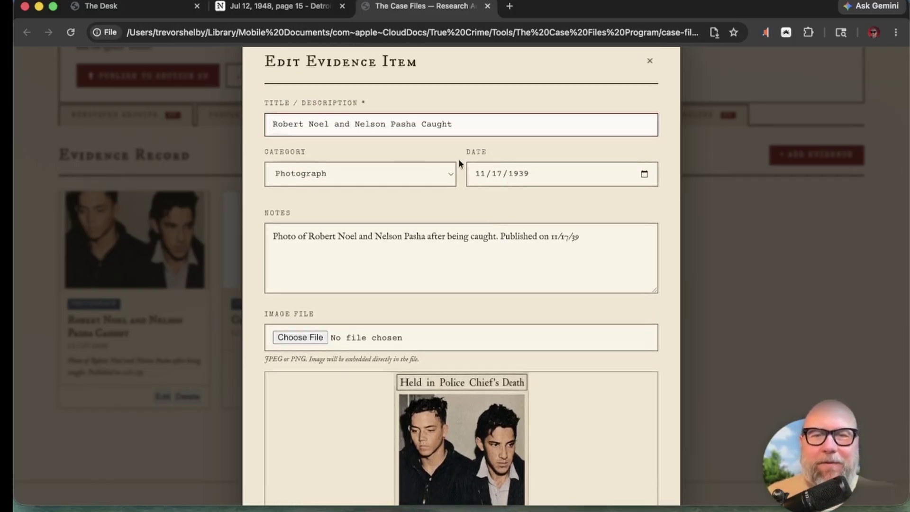
pyautogui.scroll(-2, 413, 260)
pyautogui.scroll(-4, 414, 261)
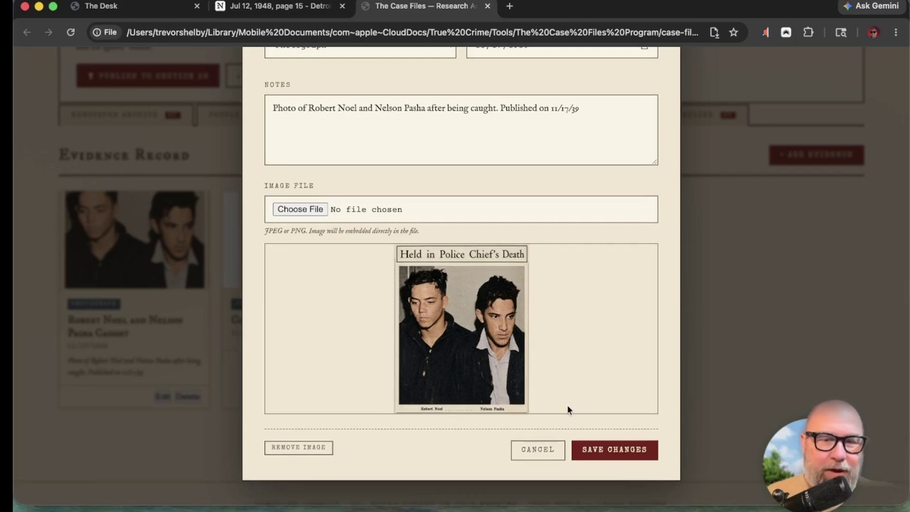
pyautogui.click(614, 450)
# Step: Open the "Court Room Photograph" evidence item, review its details and image, and close it without saving
pyautogui.scroll(2, 595, 322)
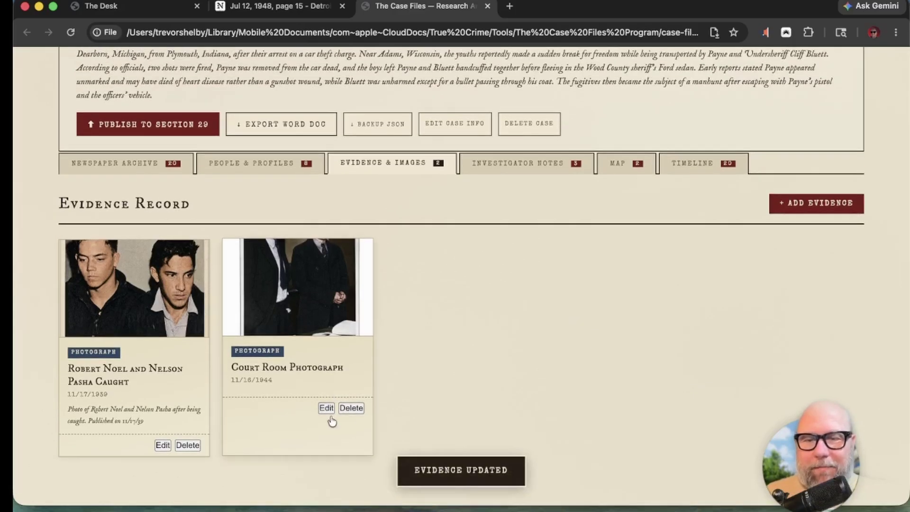
pyautogui.click(327, 408)
pyautogui.scroll(-4, 506, 264)
pyautogui.scroll(2, 507, 264)
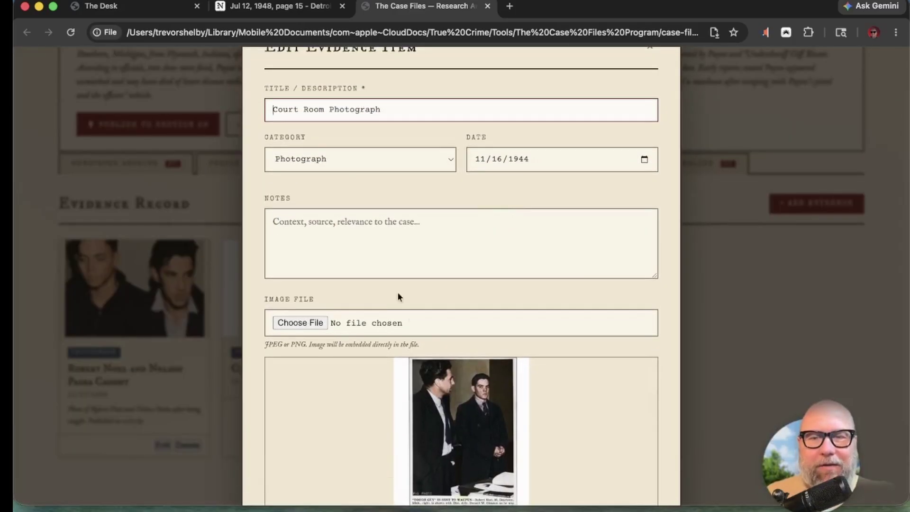
pyautogui.scroll(-3, 379, 268)
pyautogui.click(546, 456)
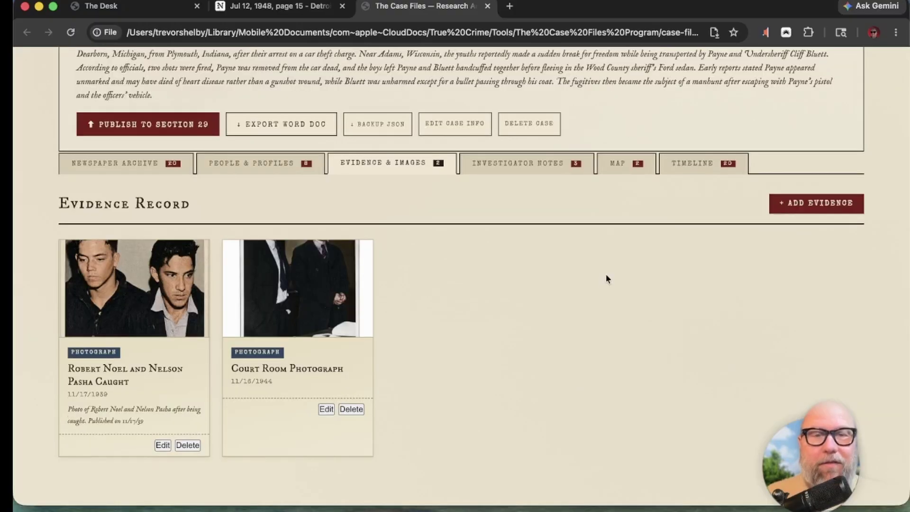
# Step: Open the investigator notes and read through the "Starting the case", "Investigation day 2" and "Juvenile Justice" entries
pyautogui.scroll(2, 602, 272)
pyautogui.click(510, 228)
pyautogui.scroll(-15, 502, 342)
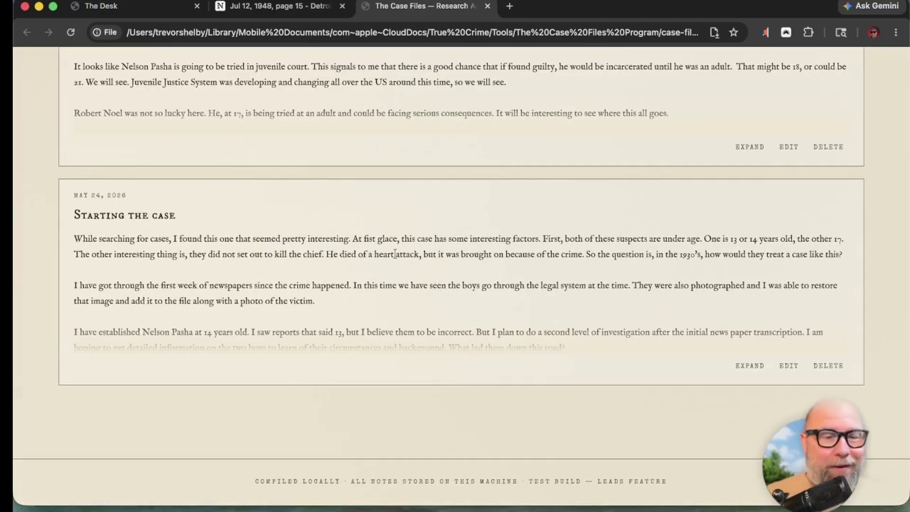
pyautogui.scroll(1, 395, 254)
pyautogui.scroll(3, 201, 201)
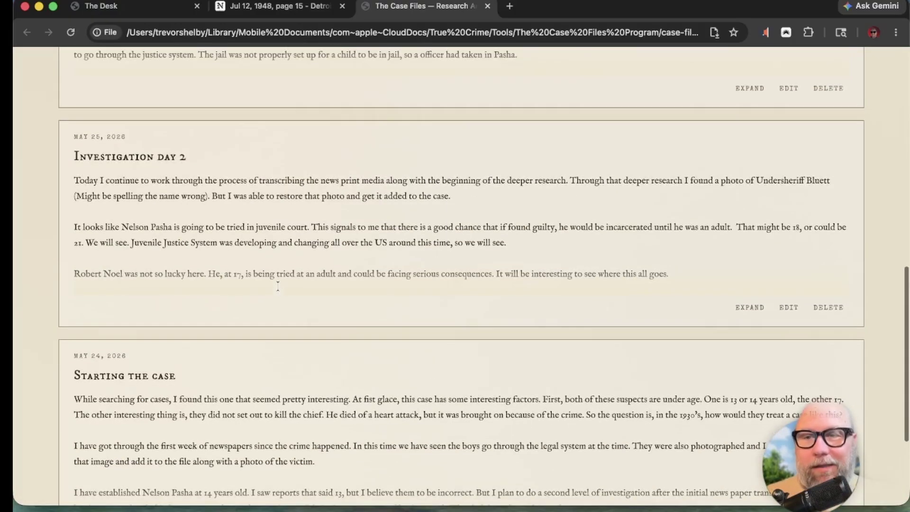
pyautogui.scroll(5, 306, 220)
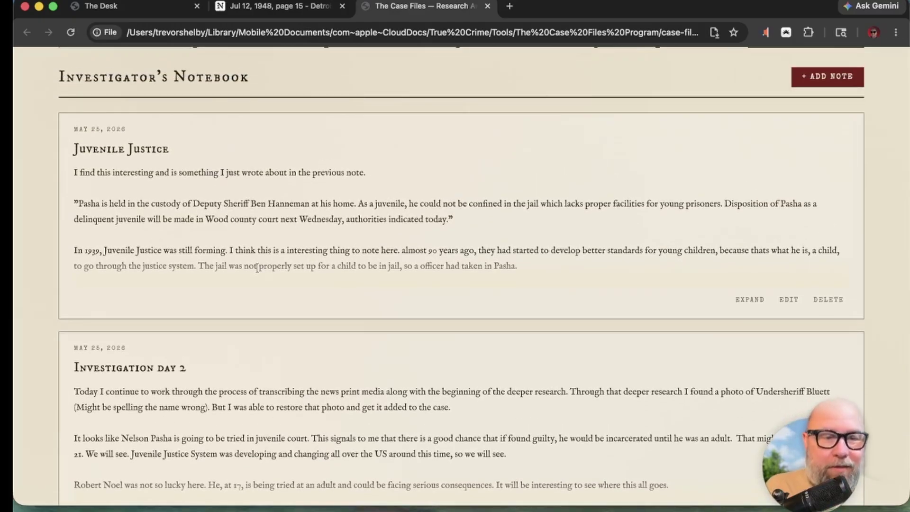
pyautogui.scroll(5, 258, 270)
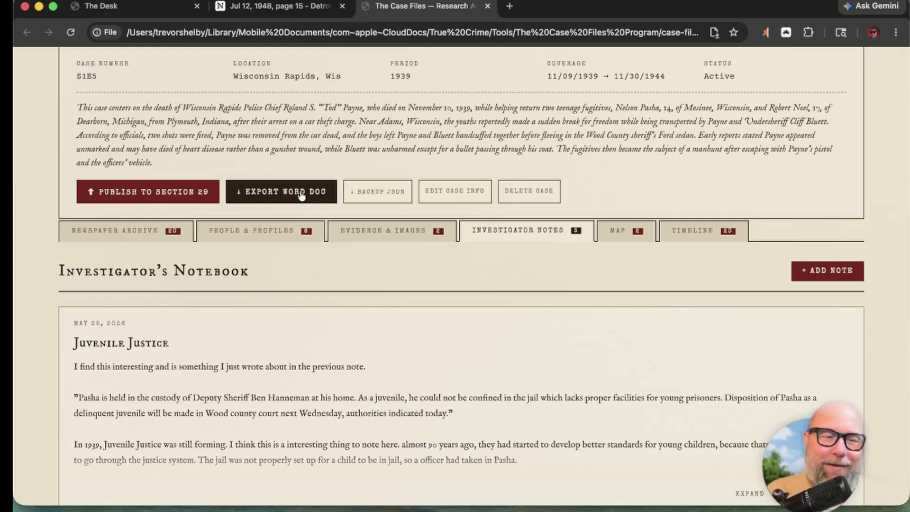
# Step: Export the case file as a Word document and open the downloaded two-shots-near-adams-20260530.docx in Word
pyautogui.scroll(4, 372, 360)
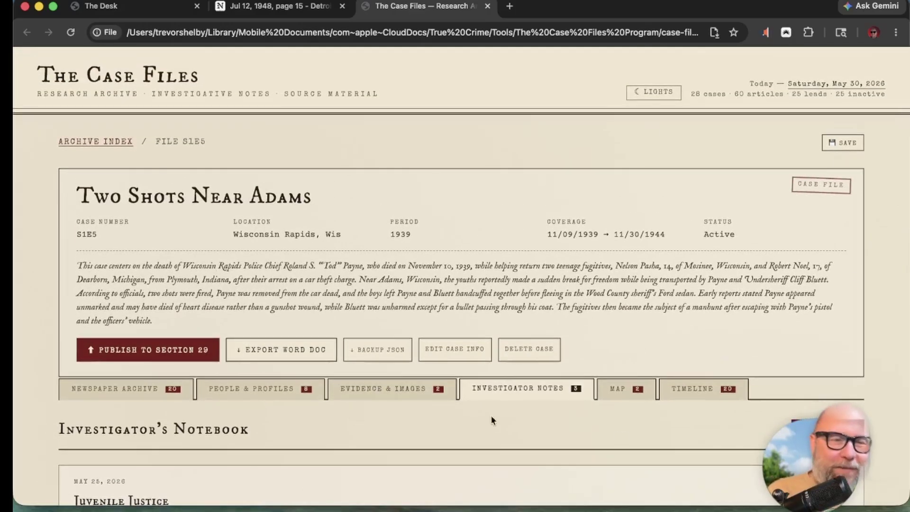
pyautogui.scroll(-1, 208, 319)
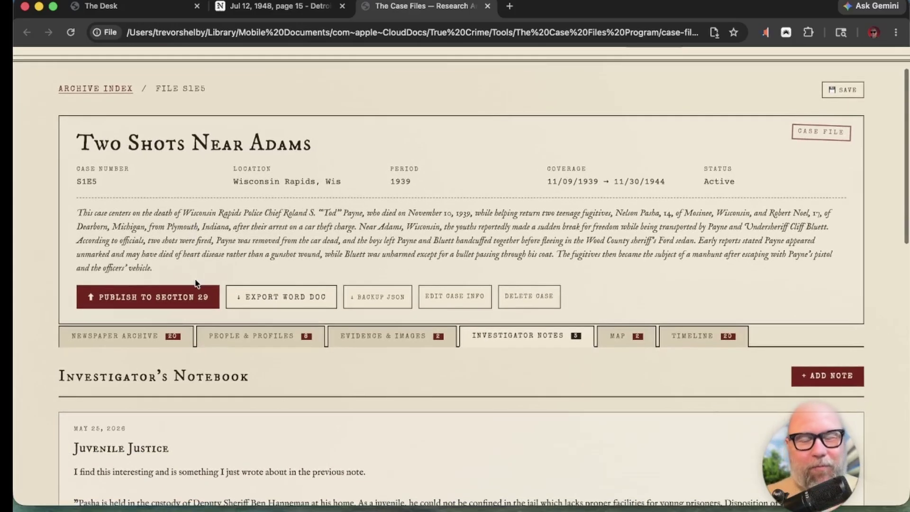
pyautogui.click(279, 298)
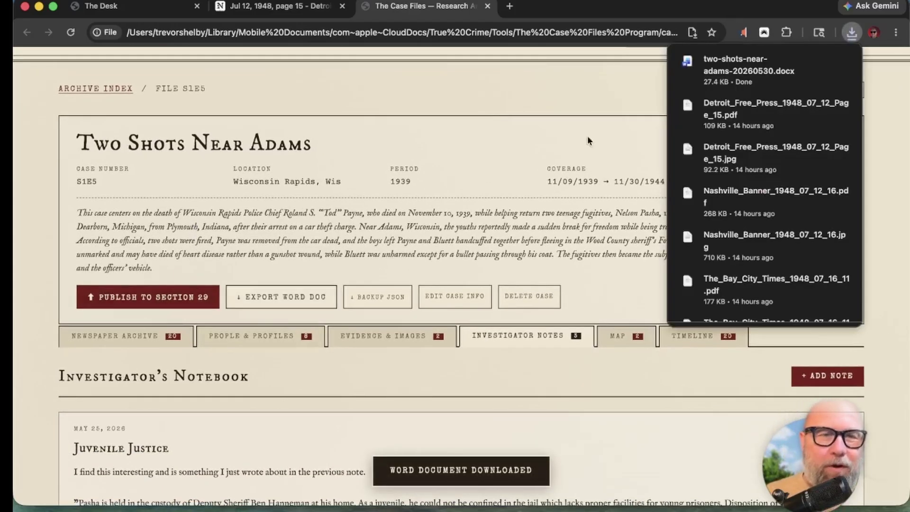
pyautogui.click(721, 89)
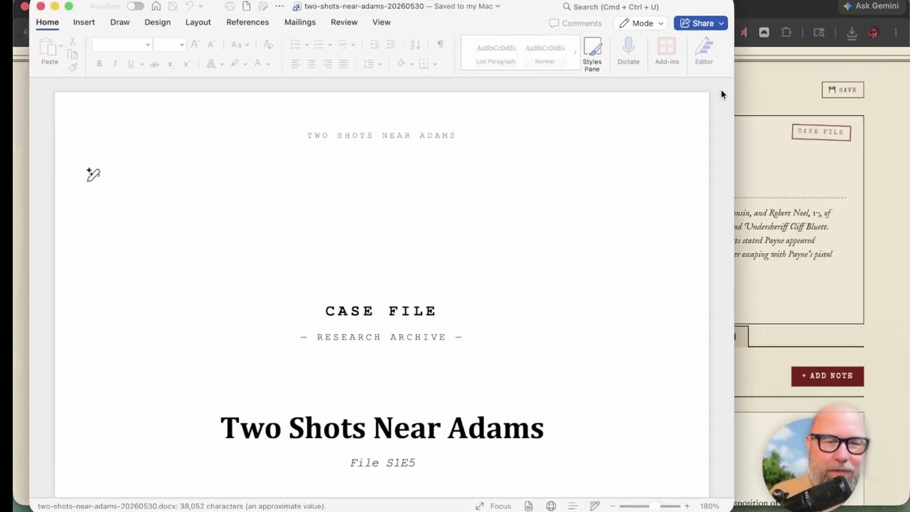
# Step: Review the exported document's cover page, including the case details, summary and compilation date
pyautogui.scroll(-5, 269, 317)
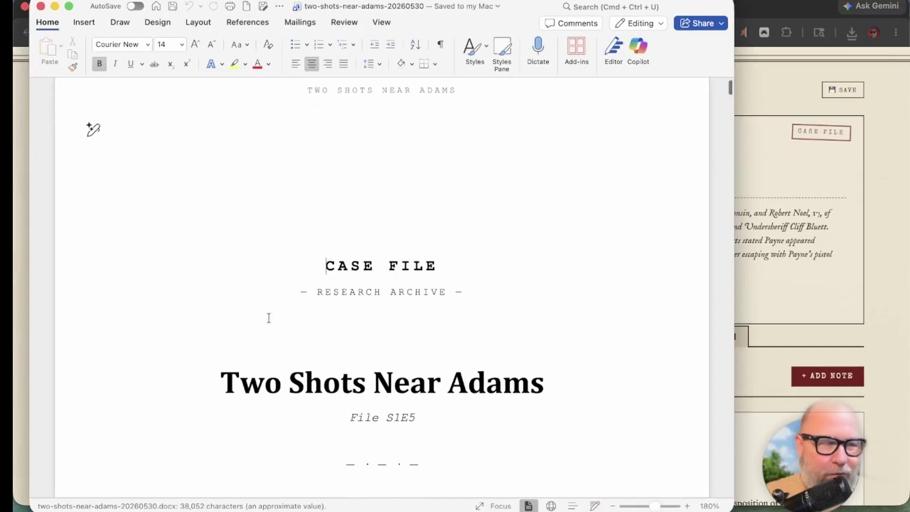
pyautogui.scroll(-5, 268, 317)
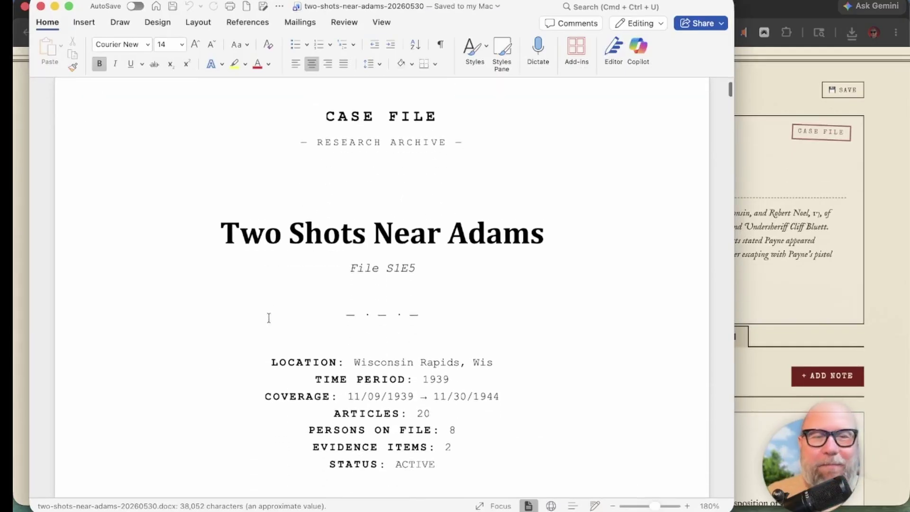
pyautogui.scroll(-4, 269, 317)
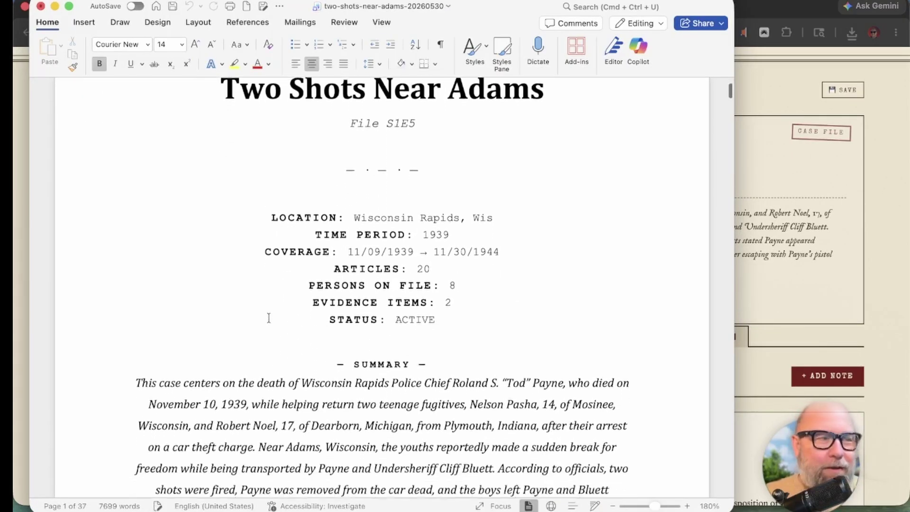
pyautogui.scroll(-9, 269, 317)
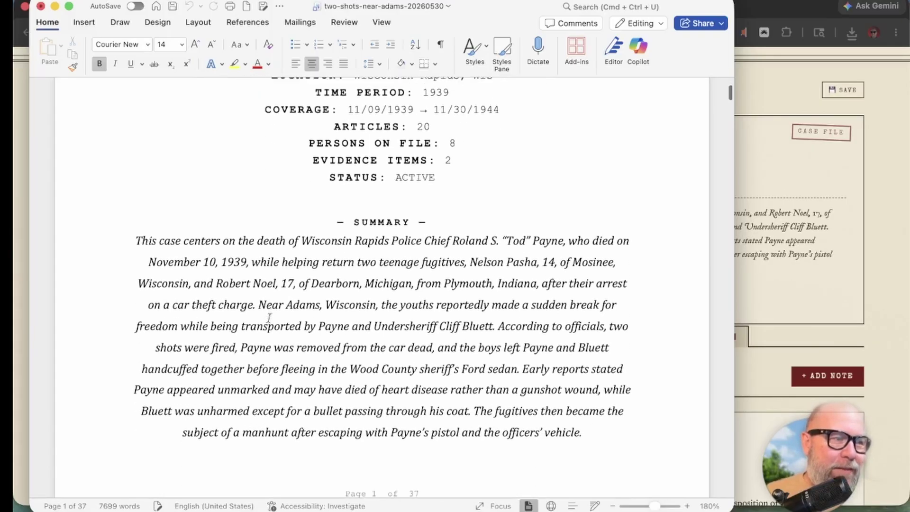
pyautogui.scroll(-20, 269, 322)
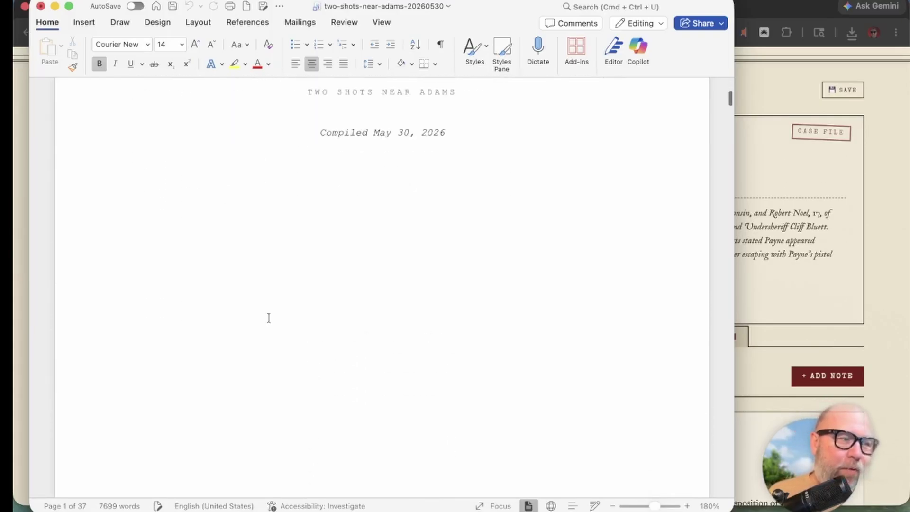
# Step: Examine the Persons of Record and Evidence Record sections of the exported case document
pyautogui.scroll(-5, 269, 317)
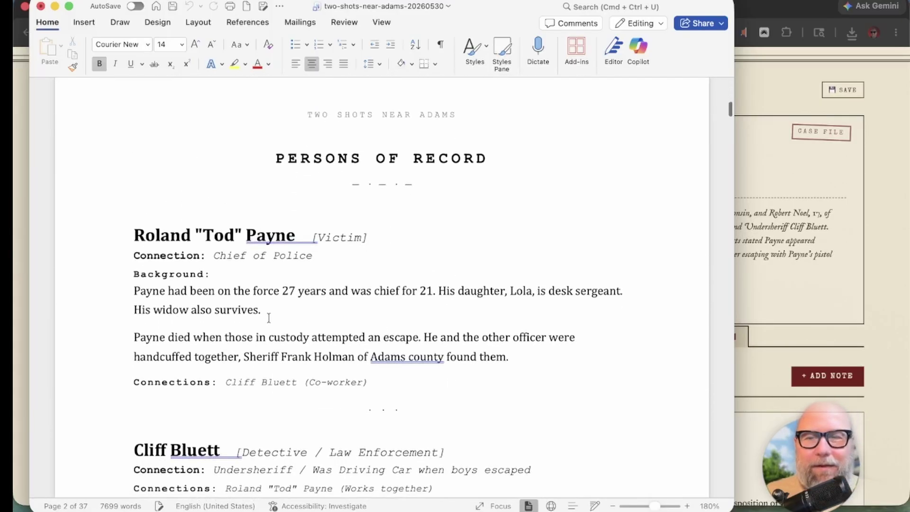
pyautogui.scroll(-20, 268, 317)
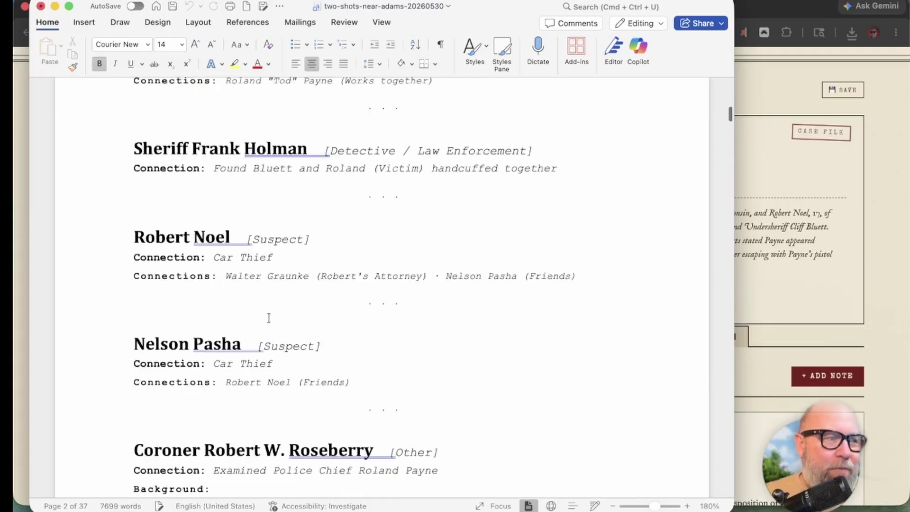
pyautogui.scroll(-15, 269, 317)
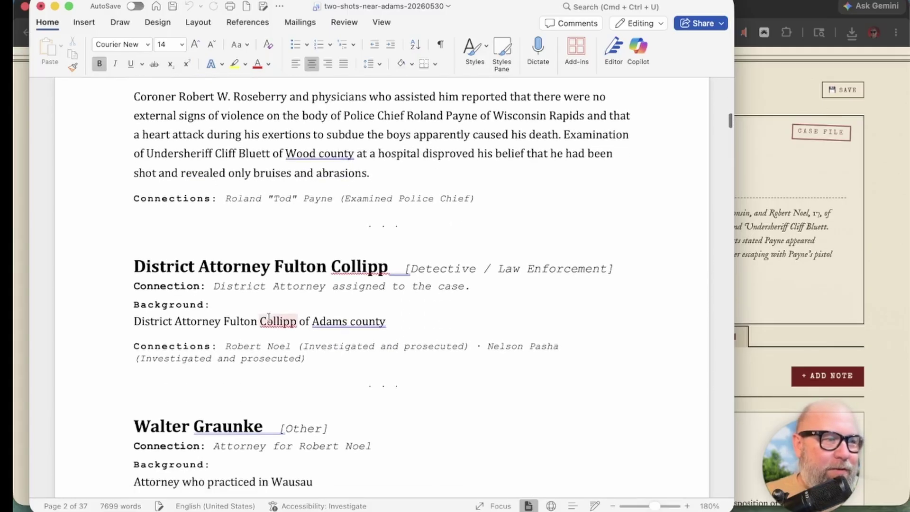
pyautogui.scroll(-20, 269, 318)
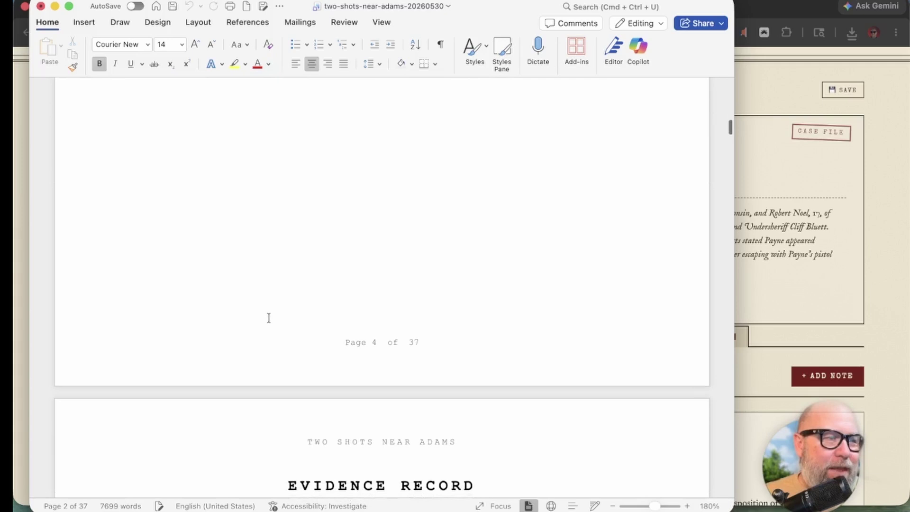
pyautogui.scroll(-20, 268, 317)
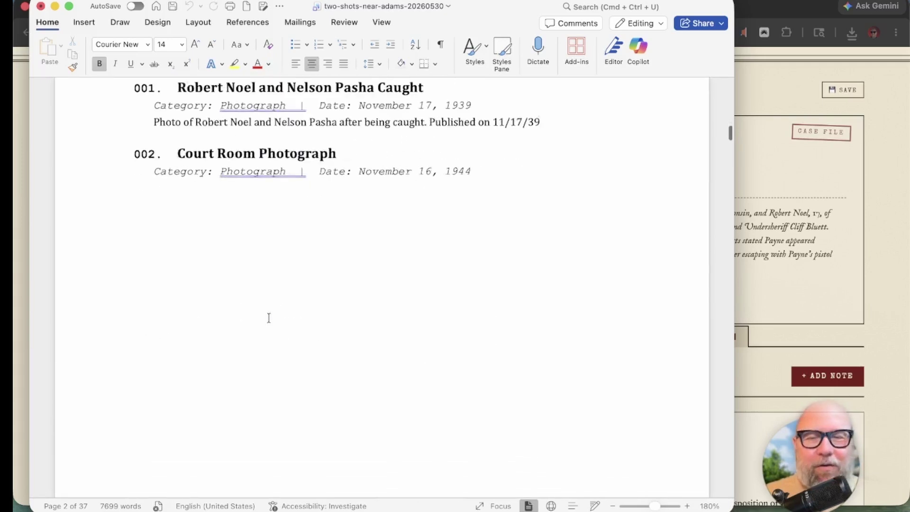
# Step: Review the Investigator's Notes section of the exported document, including the "Starting the case" and "Juvenile Justice" entries
pyautogui.scroll(20, 268, 317)
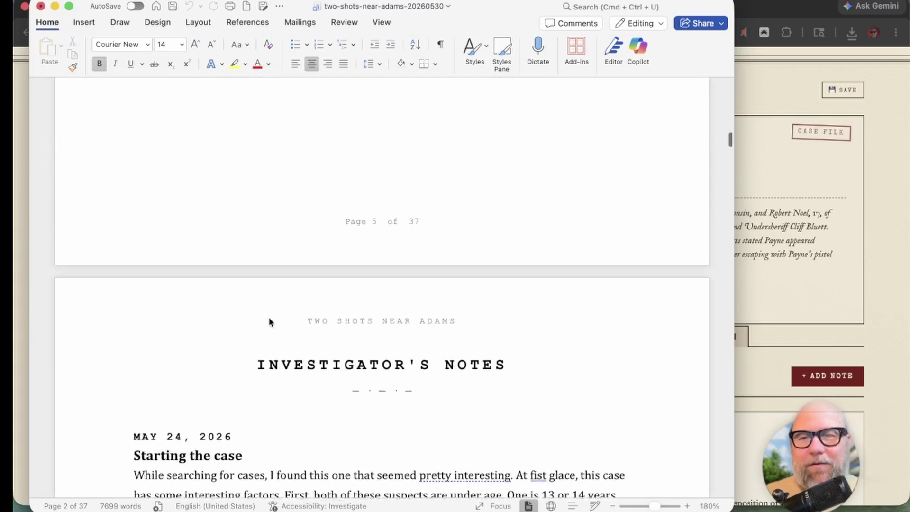
pyautogui.scroll(-20, 268, 317)
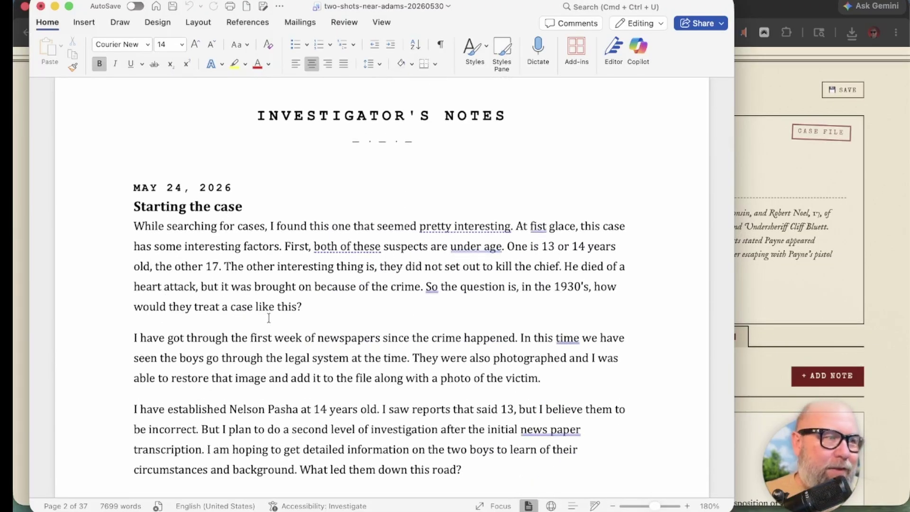
pyautogui.scroll(-20, 268, 318)
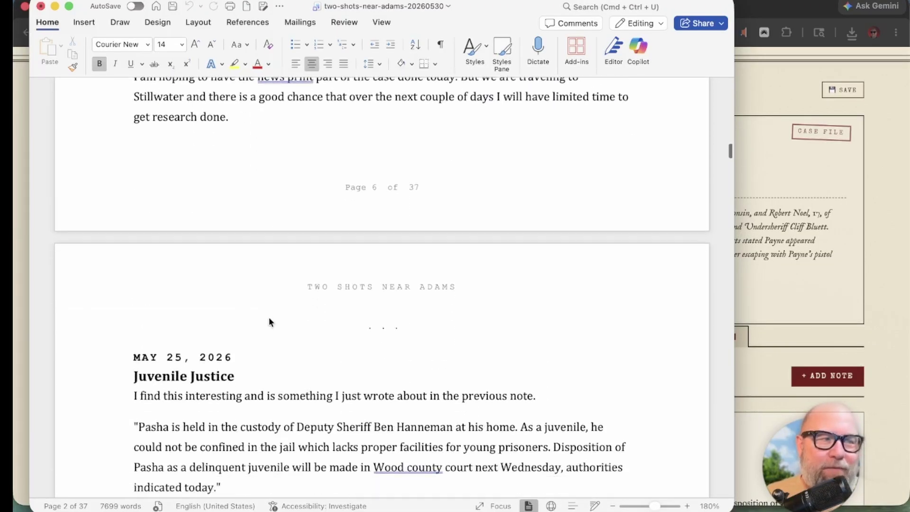
# Step: Examine the Chronological Index of newspaper articles in the exported document through its last entry
pyautogui.scroll(-20, 269, 318)
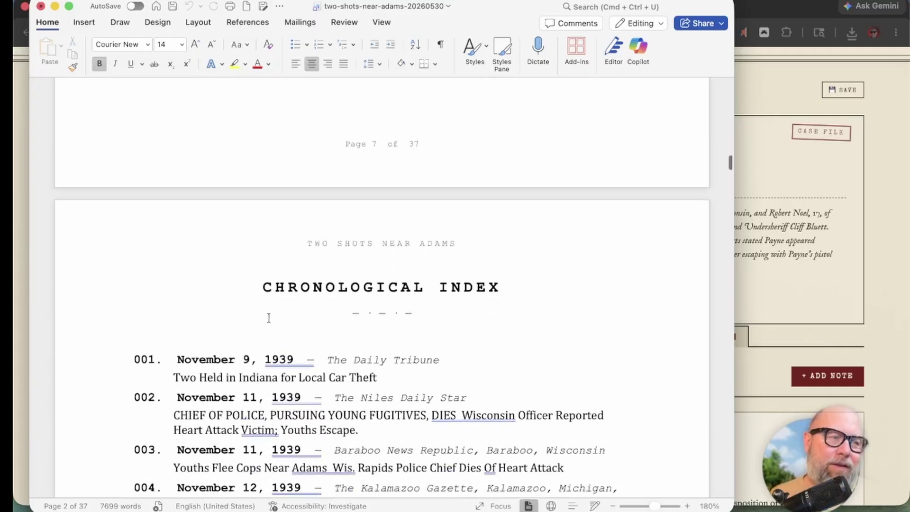
pyautogui.scroll(-20, 268, 317)
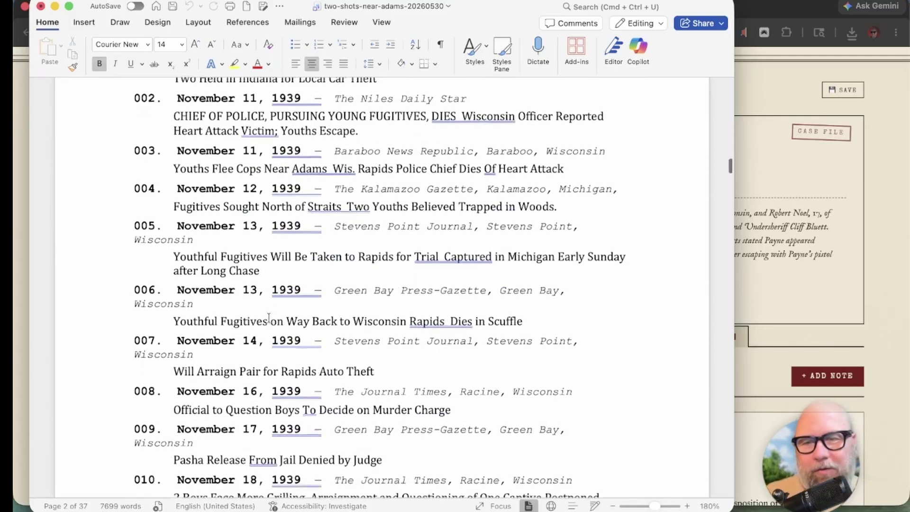
pyautogui.scroll(-20, 269, 318)
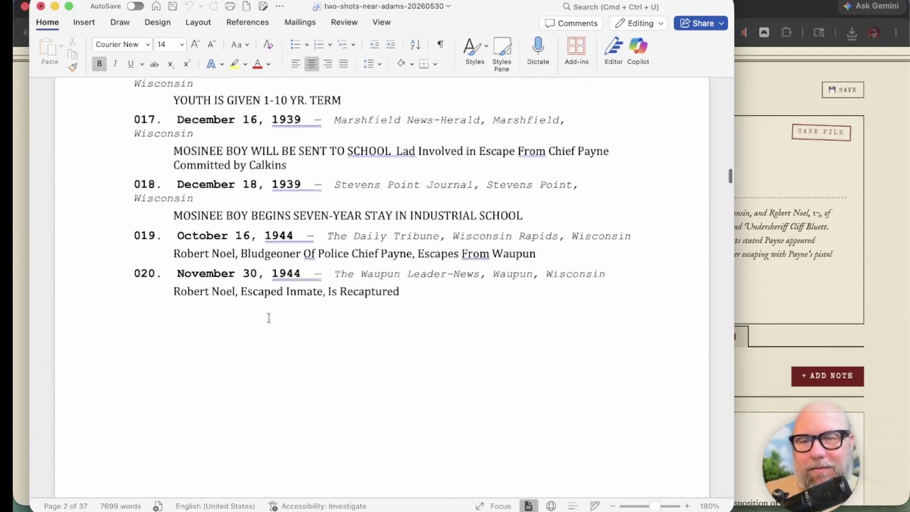
# Step: Look through the transcribed newspaper articles from Article 001 to Article 006, checking their dates, headlines, sources and persons mentioned
pyautogui.scroll(-20, 269, 318)
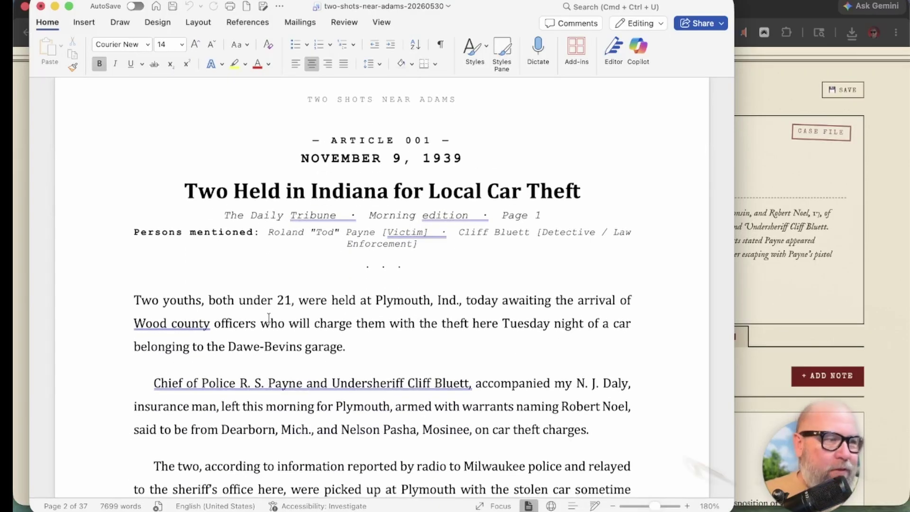
pyautogui.scroll(-2, 269, 317)
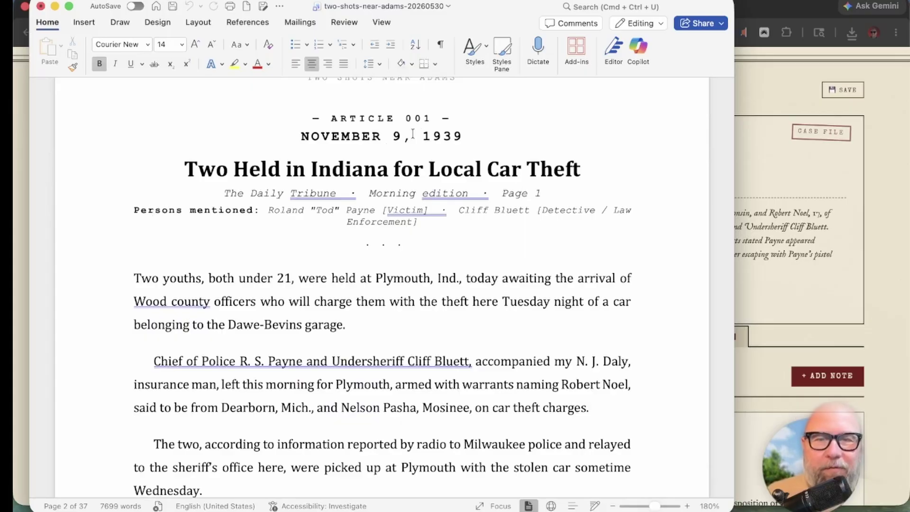
pyautogui.scroll(-20, 441, 155)
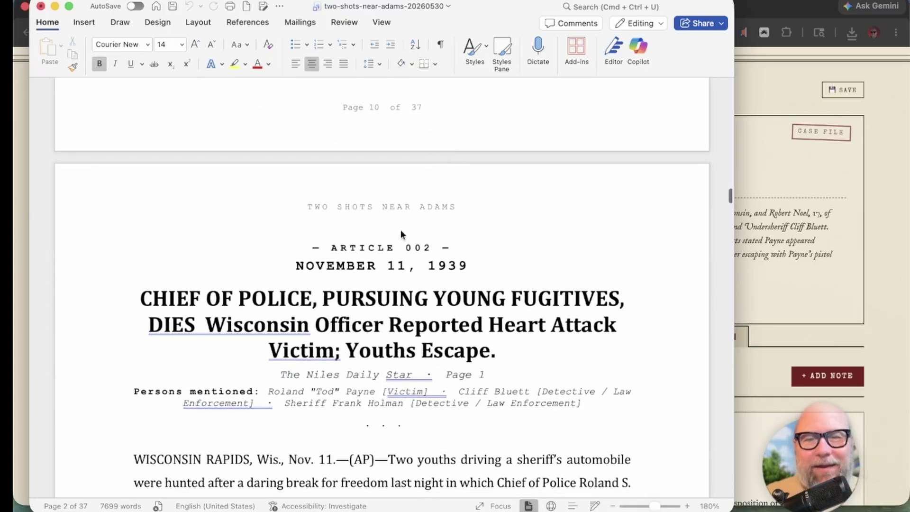
pyautogui.scroll(-20, 396, 278)
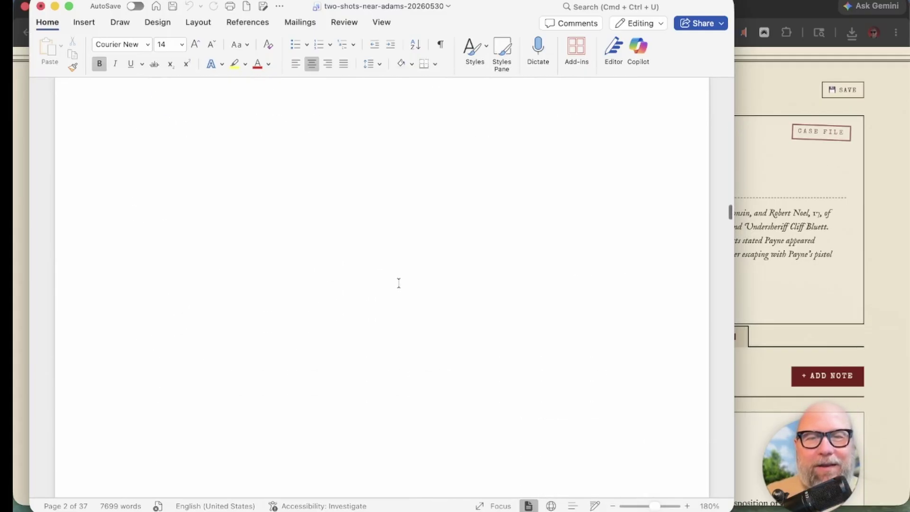
pyautogui.scroll(-20, 399, 282)
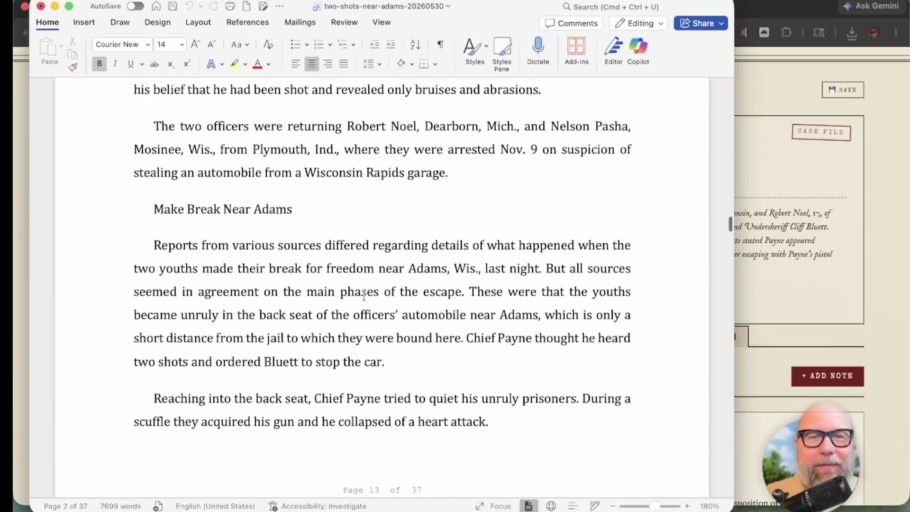
pyautogui.scroll(-20, 364, 296)
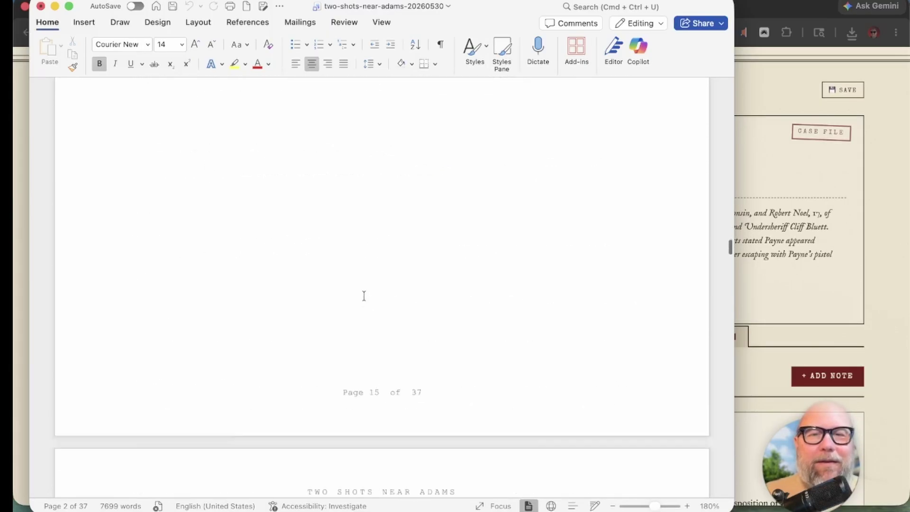
pyautogui.scroll(-20, 363, 295)
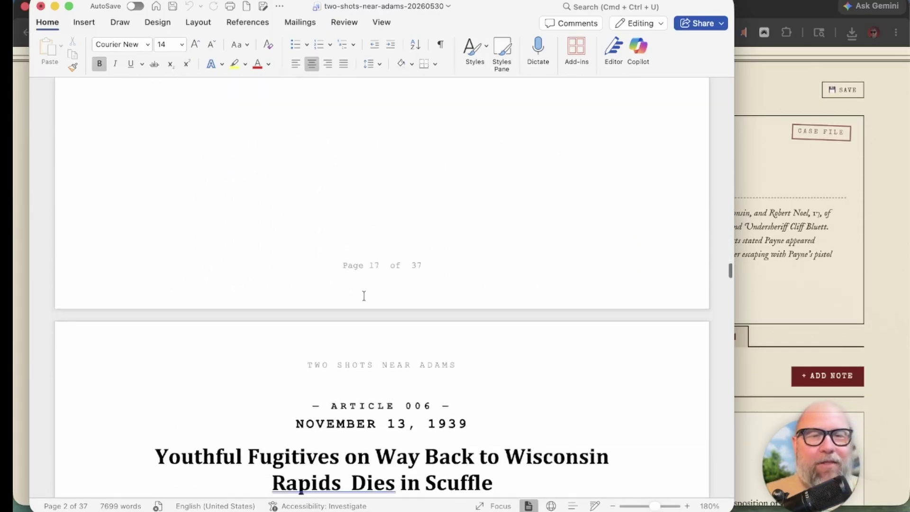
# Step: Return to Article 001 to check its Research Notes, and skim the articles that follow
pyautogui.scroll(20, 364, 296)
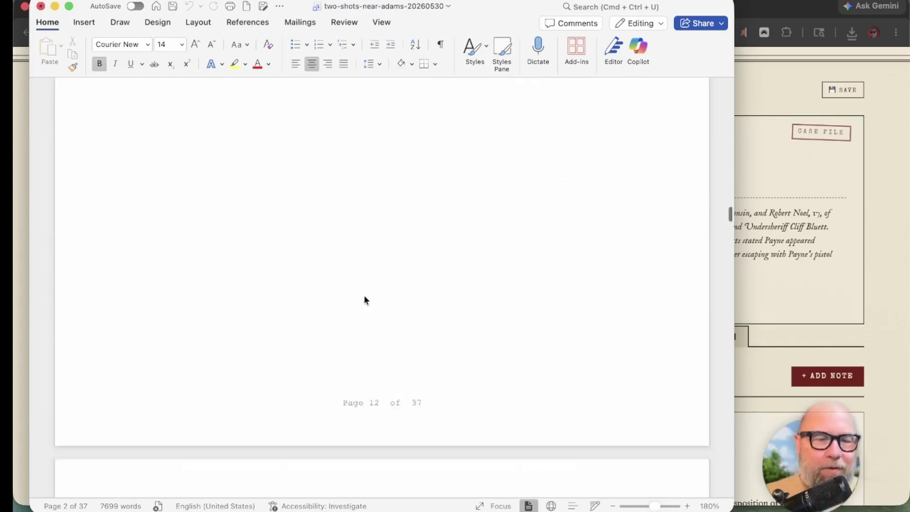
pyautogui.scroll(-20, 294, 298)
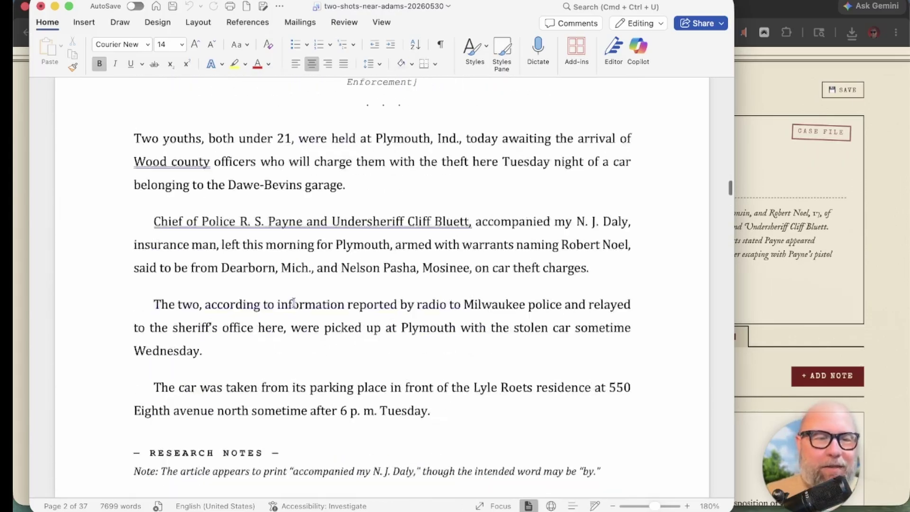
pyautogui.scroll(-20, 296, 300)
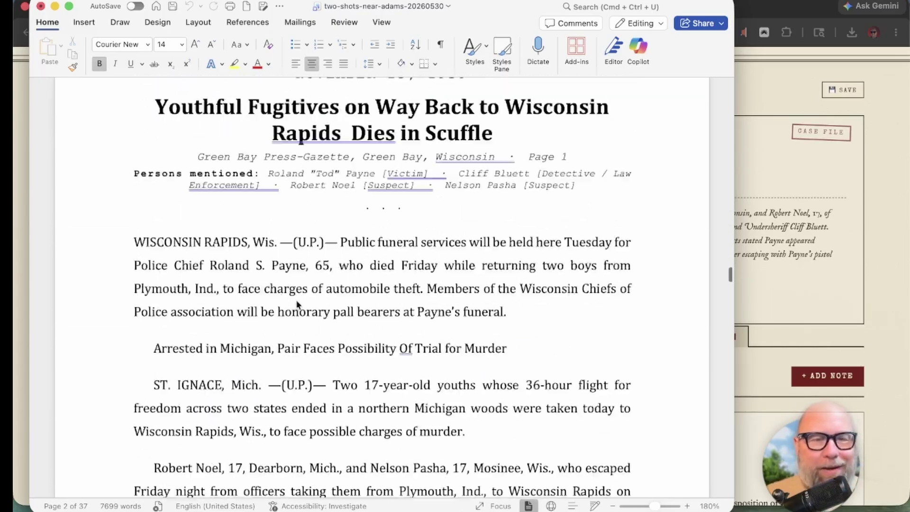
pyautogui.scroll(-20, 312, 339)
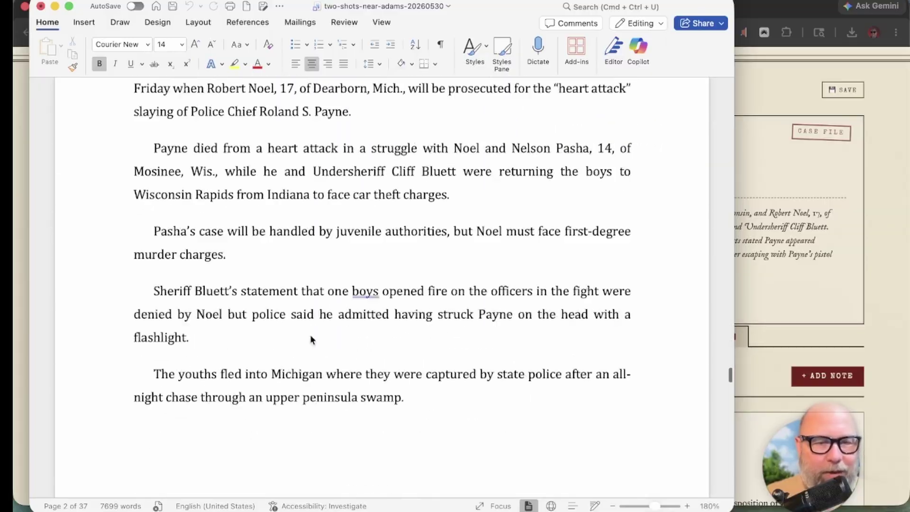
# Step: Review Article 020, dated November 30, 1944, at the document's end and close the document without saving changes
pyautogui.scroll(-20, 310, 336)
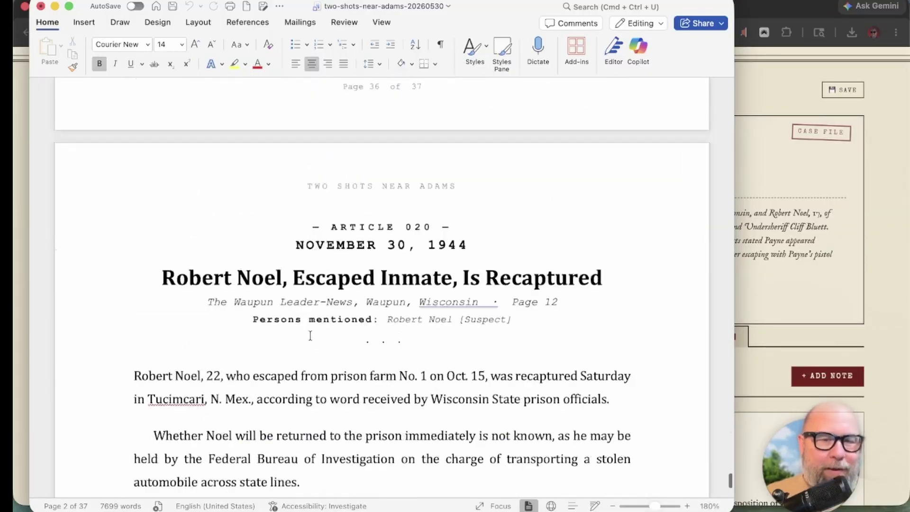
pyautogui.scroll(15, 309, 324)
pyautogui.scroll(-3, 309, 324)
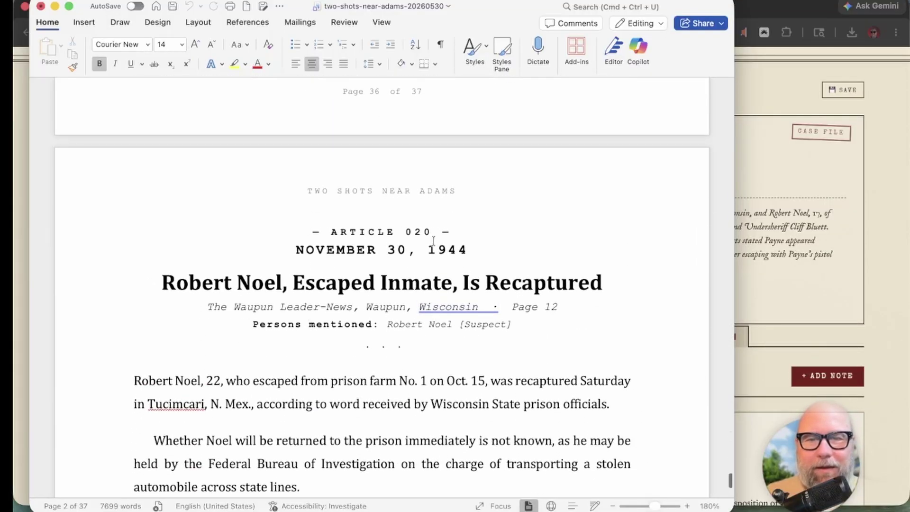
pyautogui.scroll(-4, 445, 260)
pyautogui.scroll(1, 447, 262)
pyautogui.scroll(-2, 447, 262)
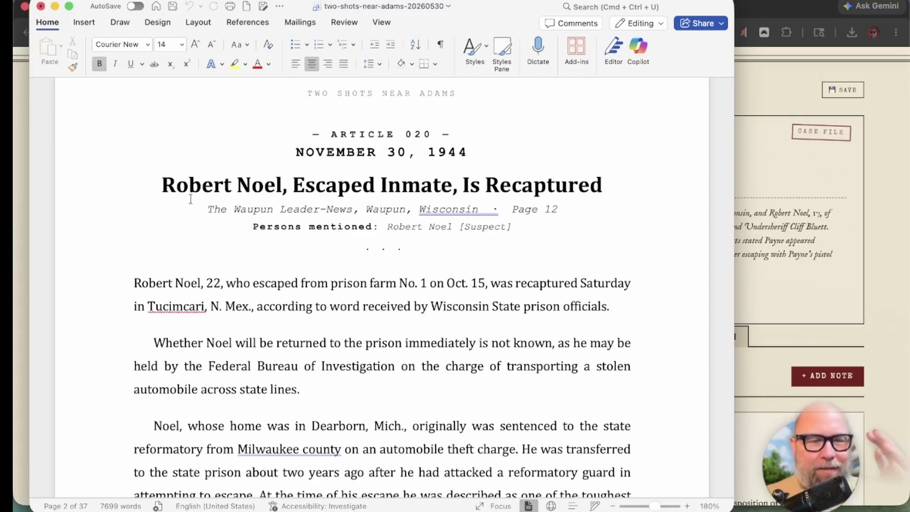
pyautogui.click(41, 7)
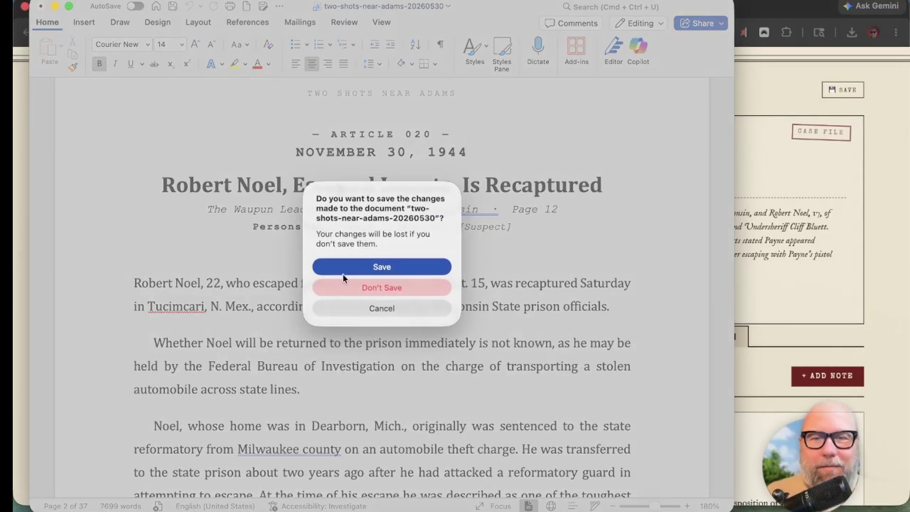
pyautogui.click(351, 286)
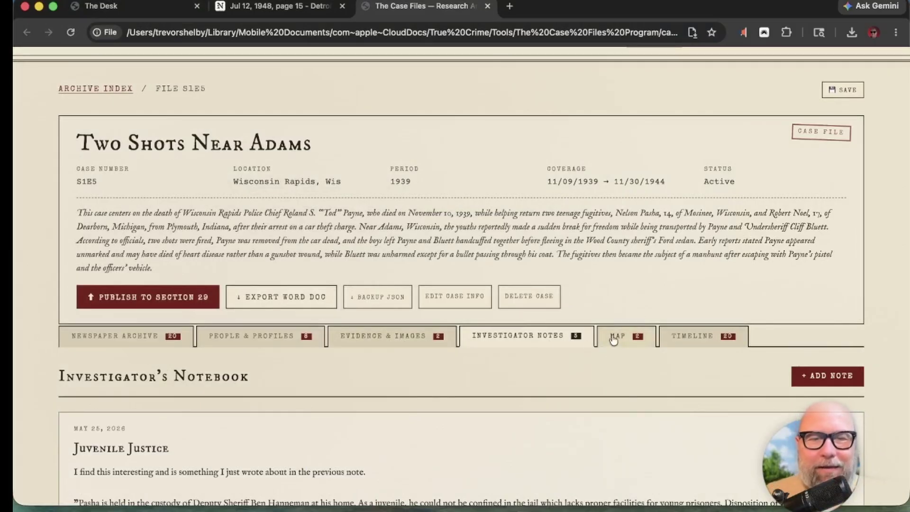
# Step: Open the case map and examine the two pins, the "Ran here" connection between them, and the pin and connection lists
pyautogui.click(614, 340)
pyautogui.scroll(-5, 532, 375)
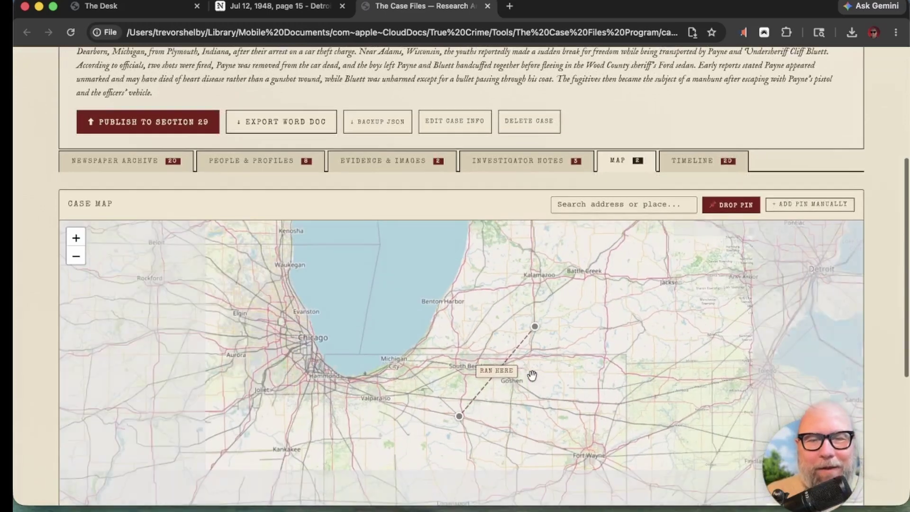
pyautogui.scroll(-3, 531, 375)
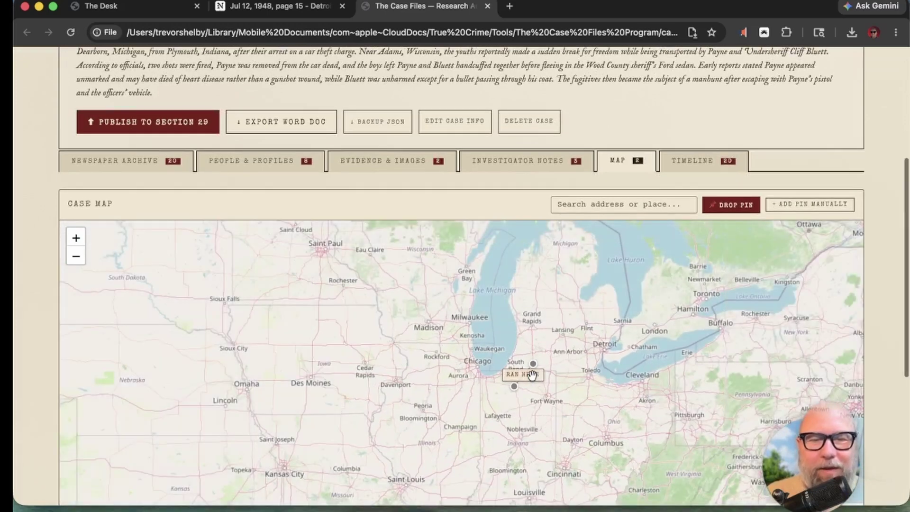
pyautogui.scroll(3, 531, 375)
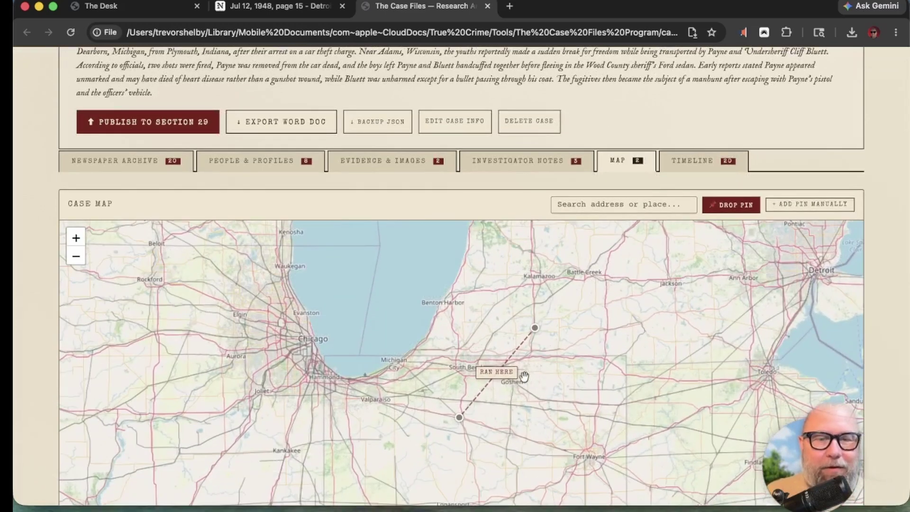
pyautogui.scroll(-2, 345, 367)
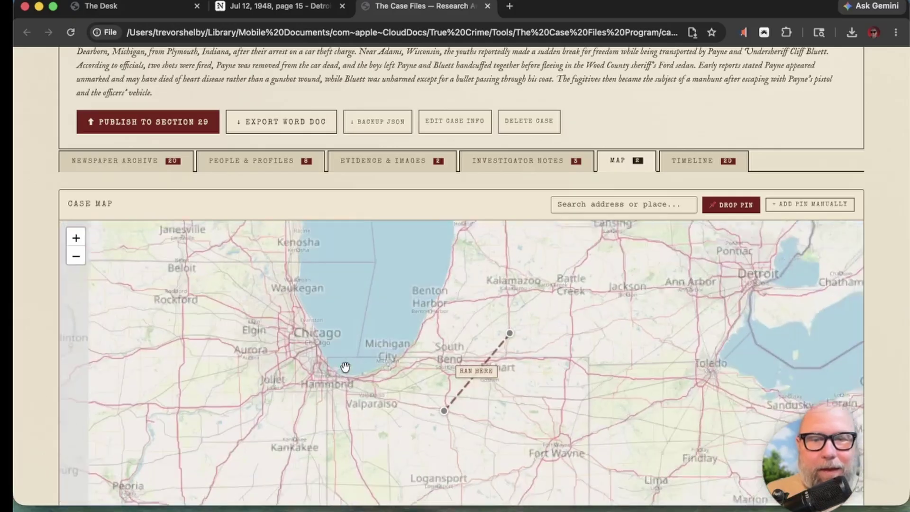
pyautogui.scroll(4, 212, 316)
pyautogui.moveTo(211, 316); pyautogui.dragTo(232, 369)
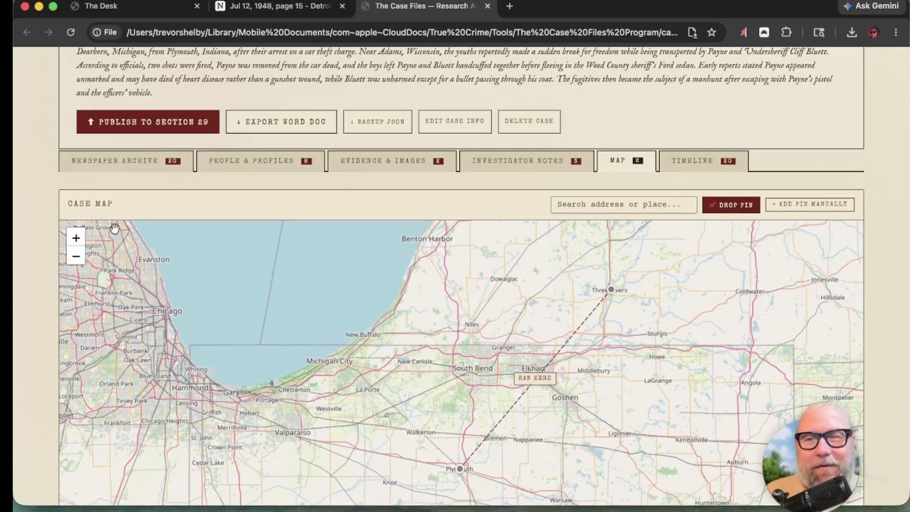
pyautogui.scroll(-5, 15, 264)
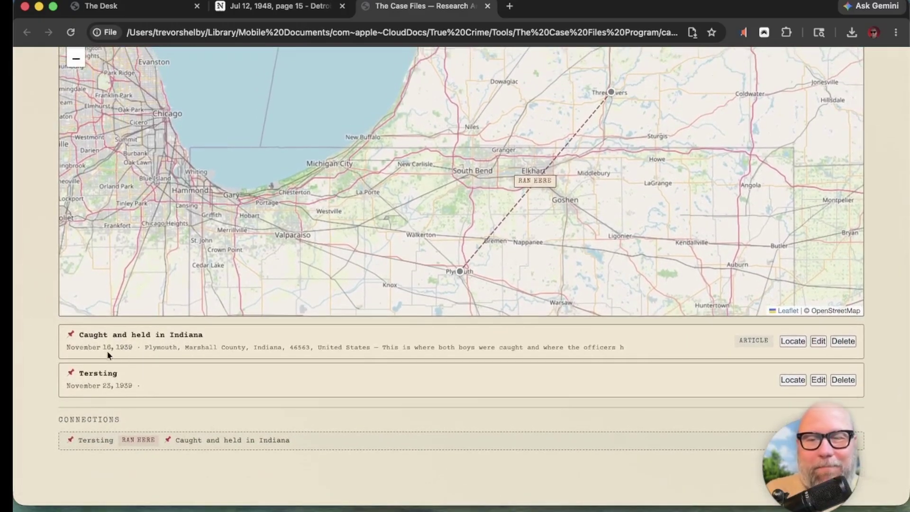
pyautogui.scroll(5, 31, 282)
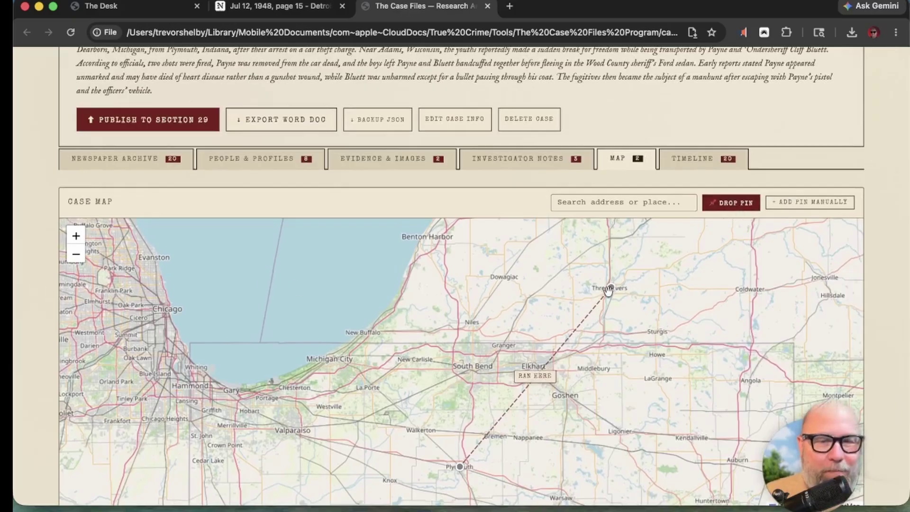
# Step: Start dropping a map pin near Jonesville, inspect the Add Map Pin form with a blank connection row, and close it without adding the pin
pyautogui.click(732, 203)
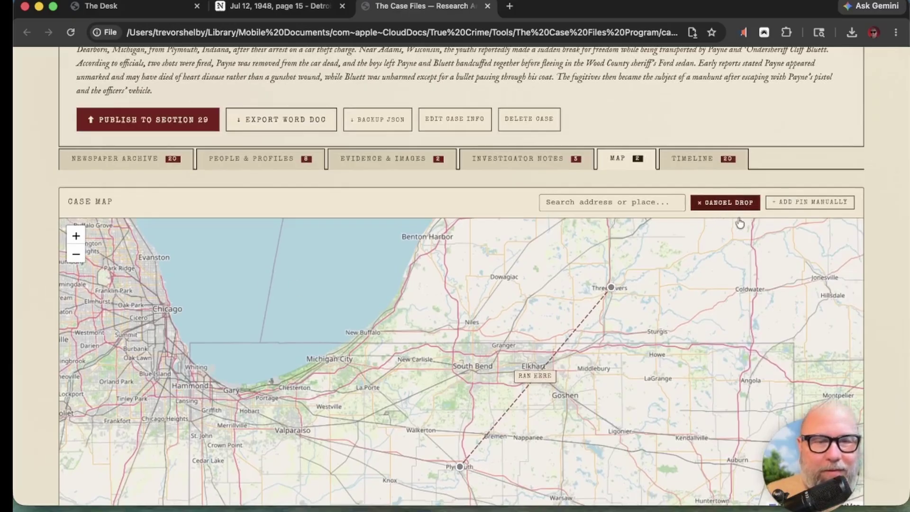
pyautogui.click(819, 273)
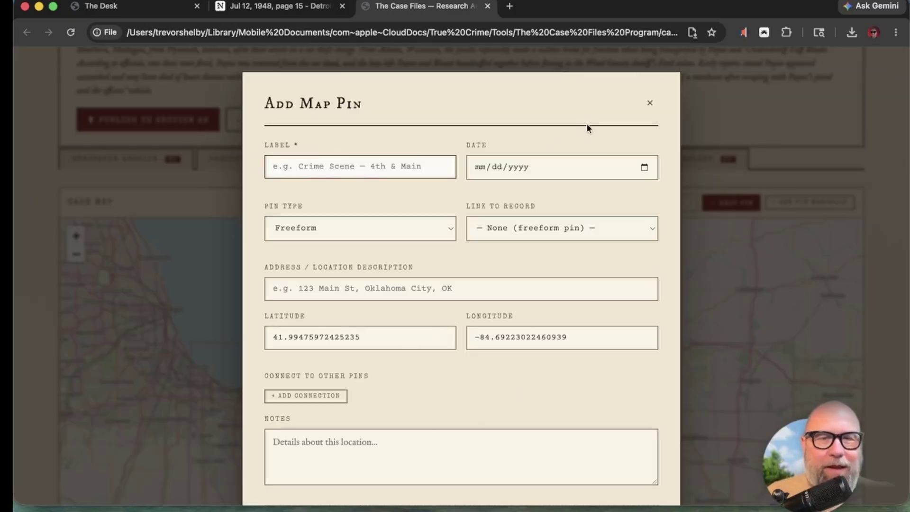
pyautogui.scroll(-3, 562, 368)
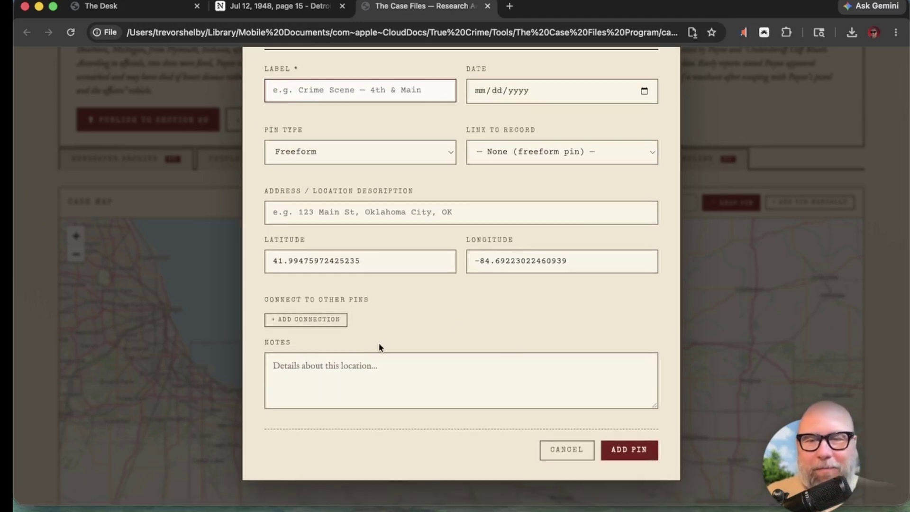
pyautogui.click(305, 319)
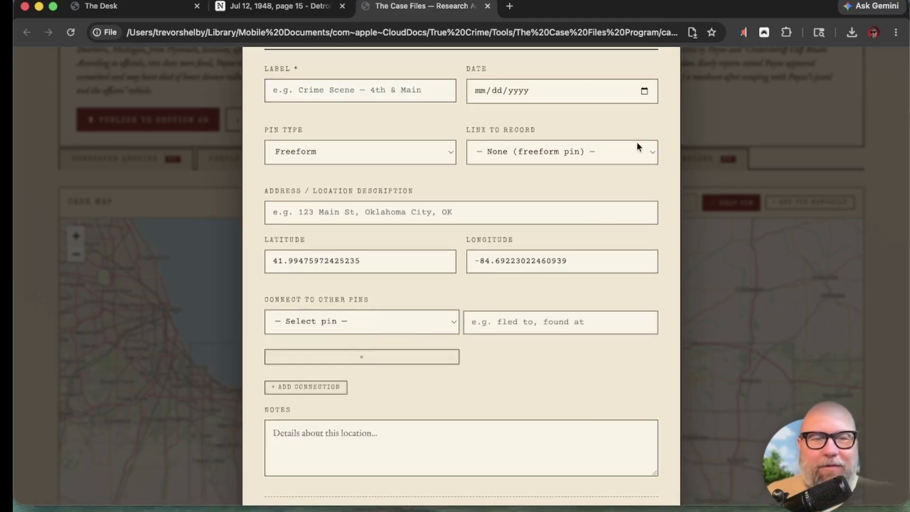
pyautogui.scroll(3, 451, 107)
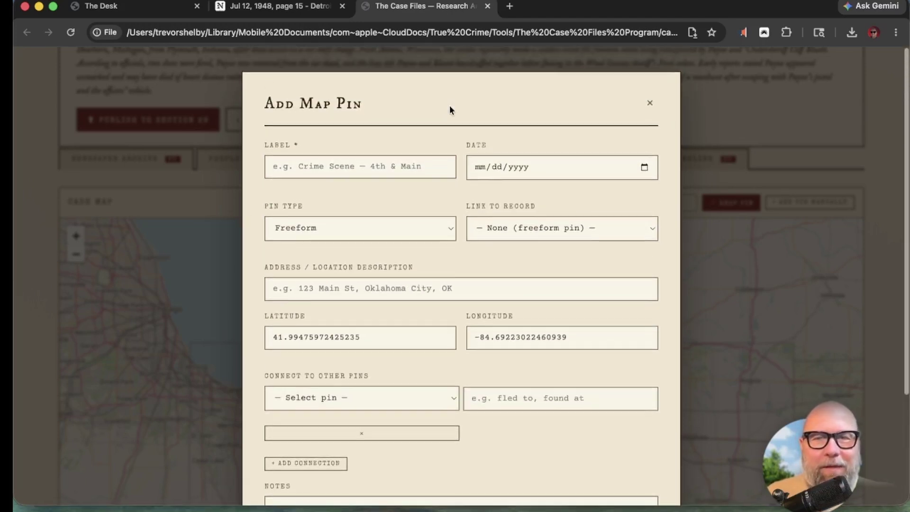
pyautogui.click(649, 104)
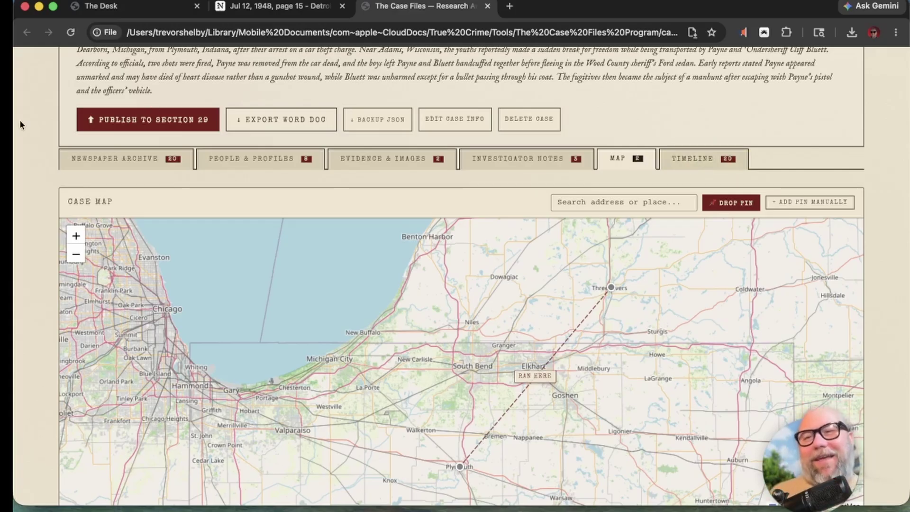
# Step: Return to the archive index and look over the active case cards
pyautogui.scroll(5, 20, 124)
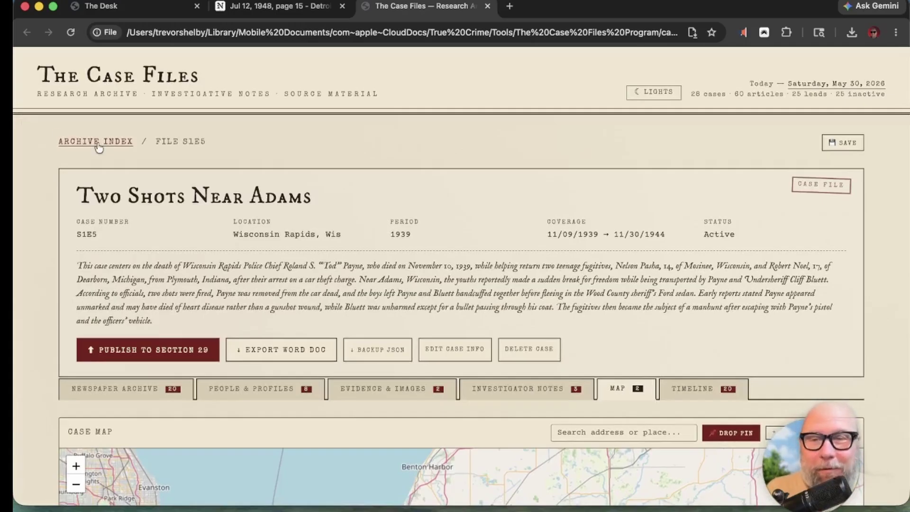
pyautogui.click(98, 145)
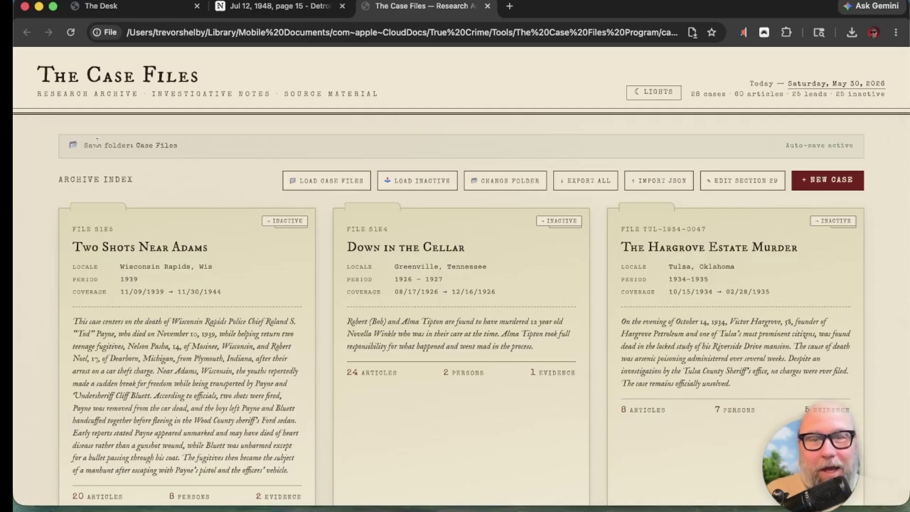
pyautogui.scroll(-2, 243, 229)
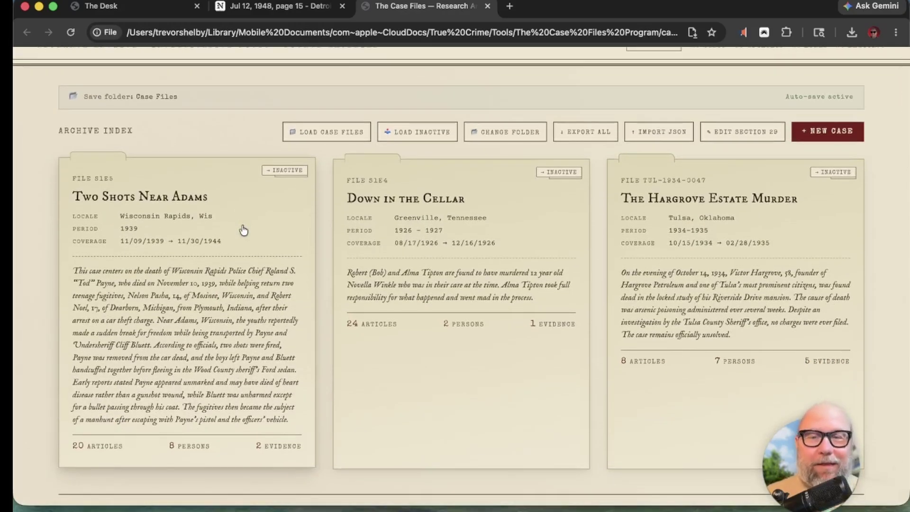
pyautogui.scroll(-10, 379, 343)
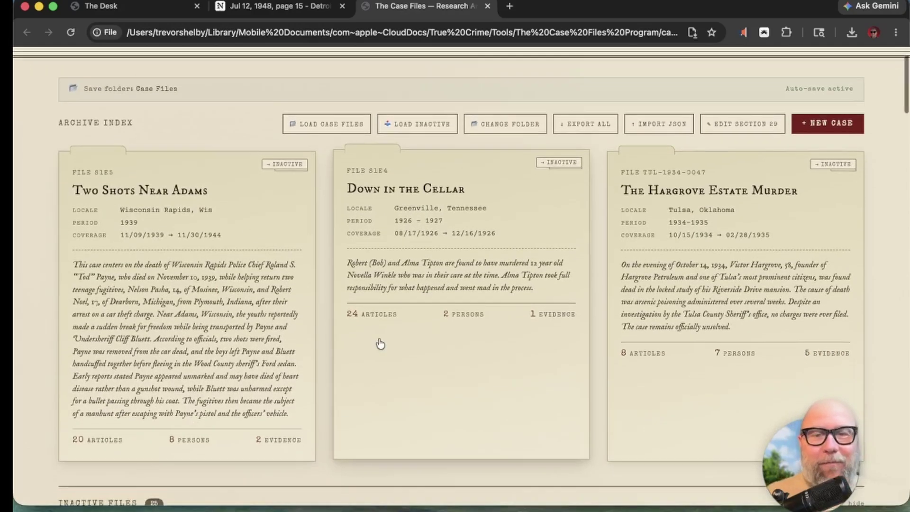
# Step: Skim the staged cases under Inactive Files, comparing them with the active case cards above
pyautogui.scroll(-1, 379, 343)
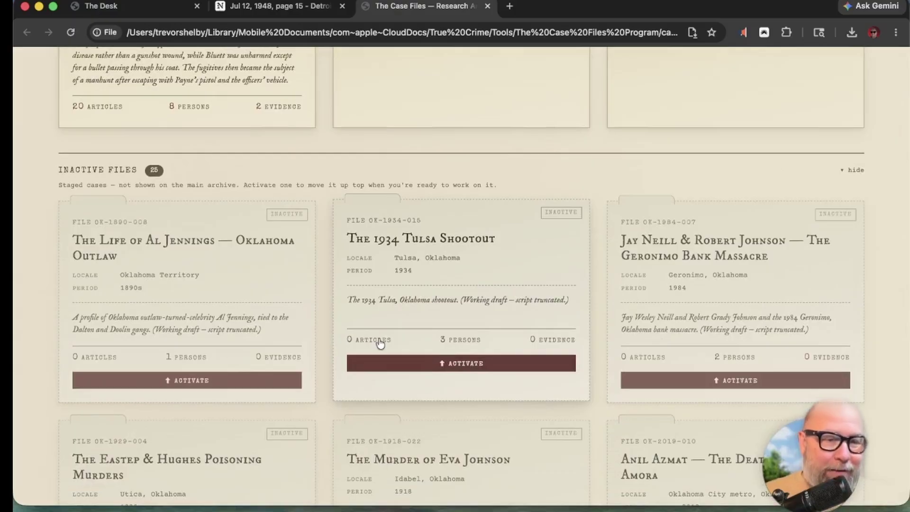
pyautogui.scroll(-9, 379, 343)
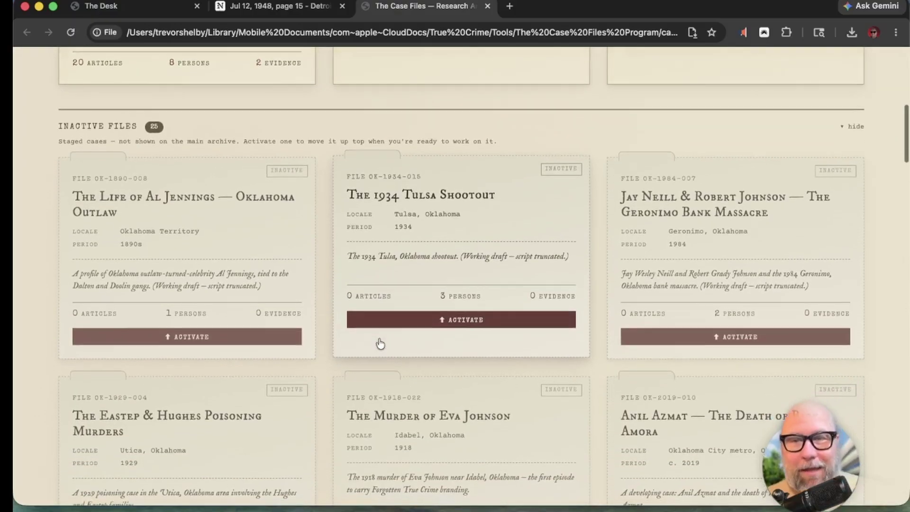
pyautogui.scroll(-16, 379, 343)
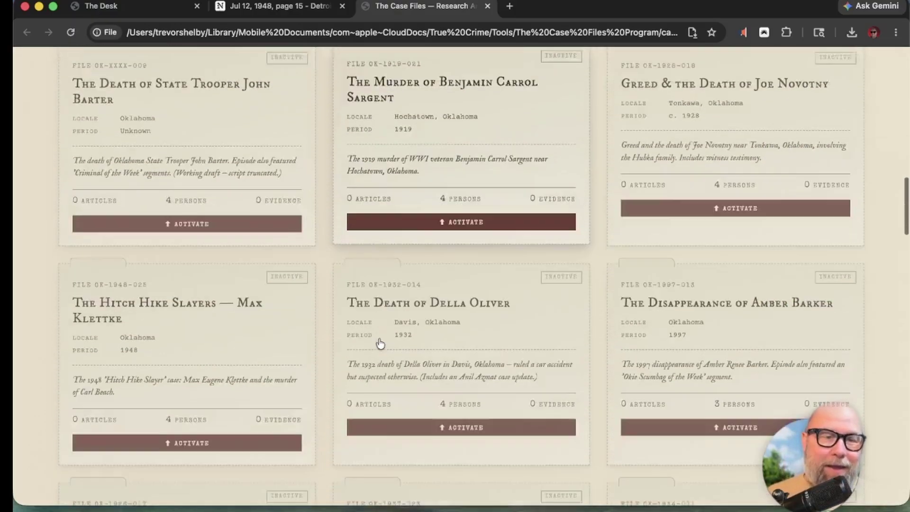
pyautogui.scroll(-17, 380, 343)
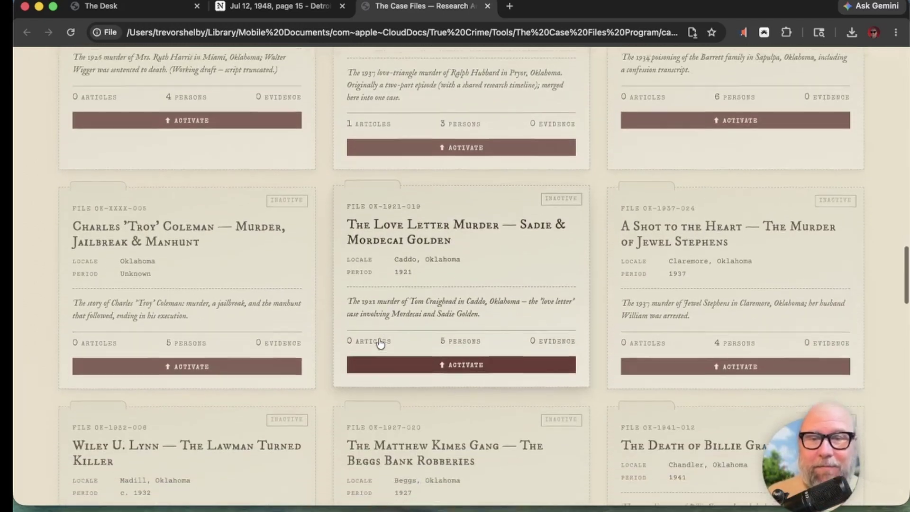
pyautogui.scroll(-4, 378, 338)
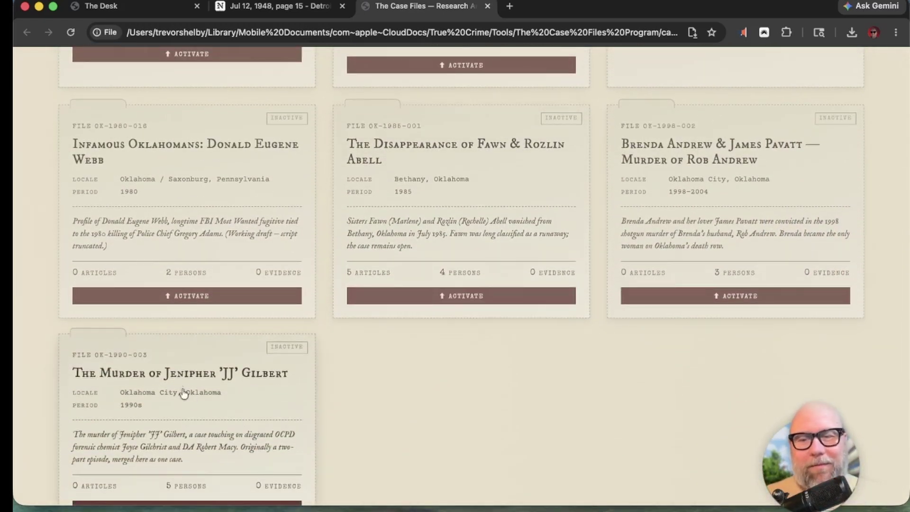
pyautogui.scroll(3, 379, 340)
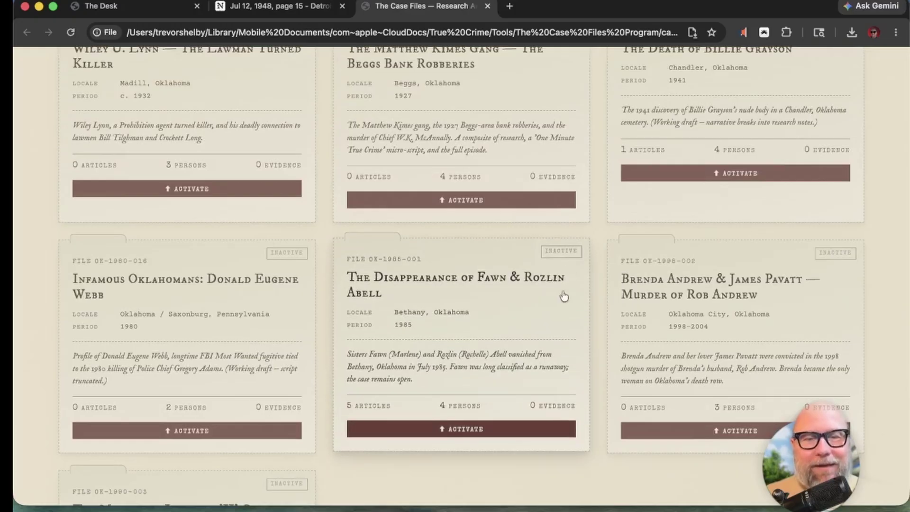
pyautogui.scroll(-2, 555, 376)
pyautogui.scroll(15, 555, 376)
pyautogui.scroll(5, 555, 377)
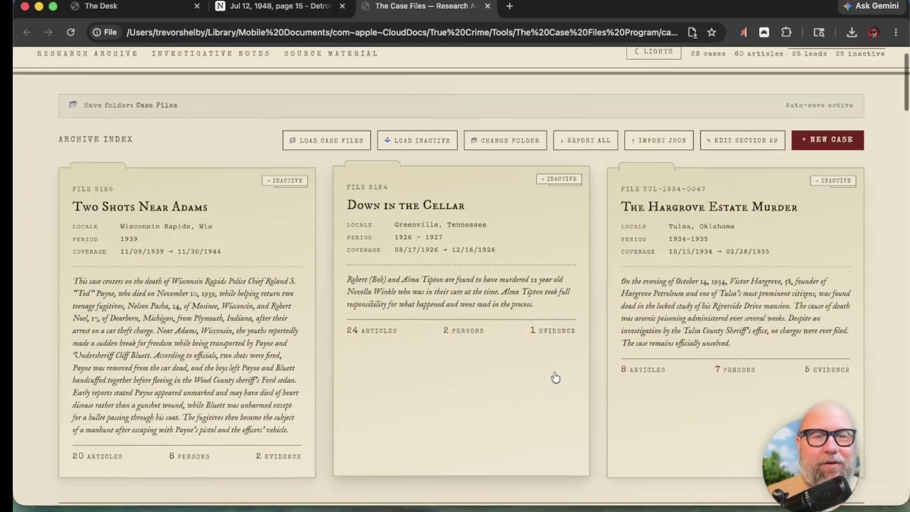
pyautogui.scroll(-15, 555, 378)
pyautogui.scroll(-15, 554, 374)
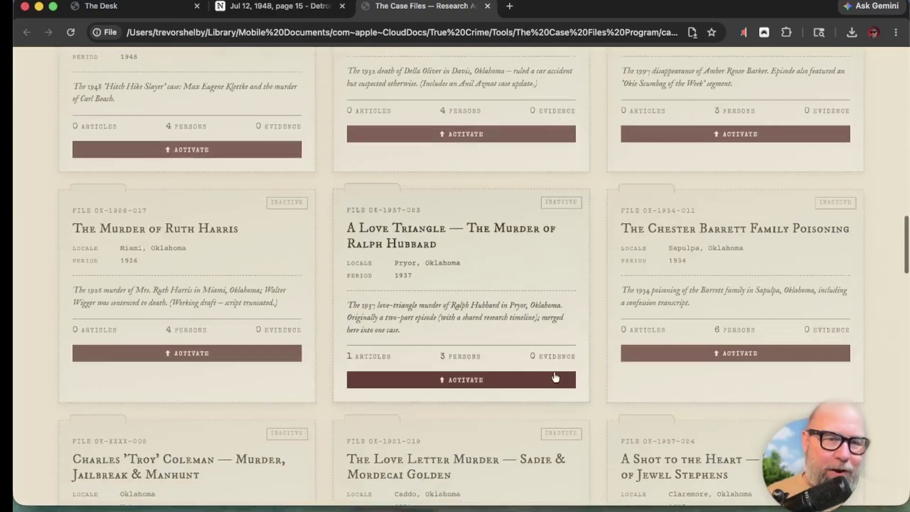
pyautogui.scroll(-15, 555, 377)
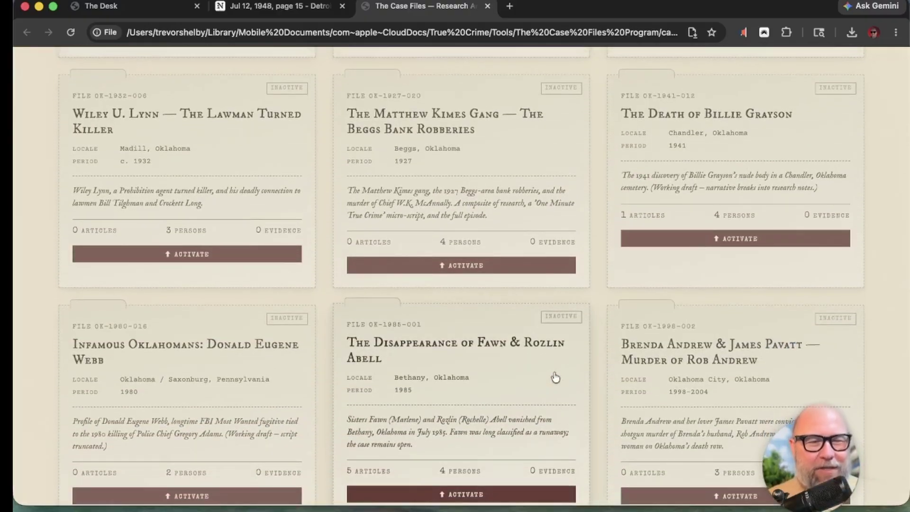
# Step: Examine the Leads section, reading the notes and the edit and delete options on its cards
pyautogui.scroll(3, 554, 375)
pyautogui.scroll(2, 554, 376)
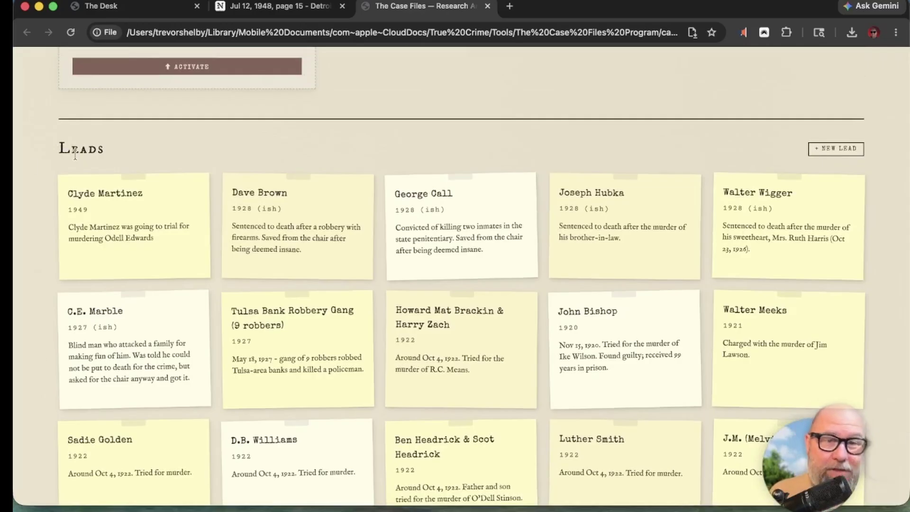
pyautogui.moveTo(66, 192)
pyautogui.moveTo(551, 226)
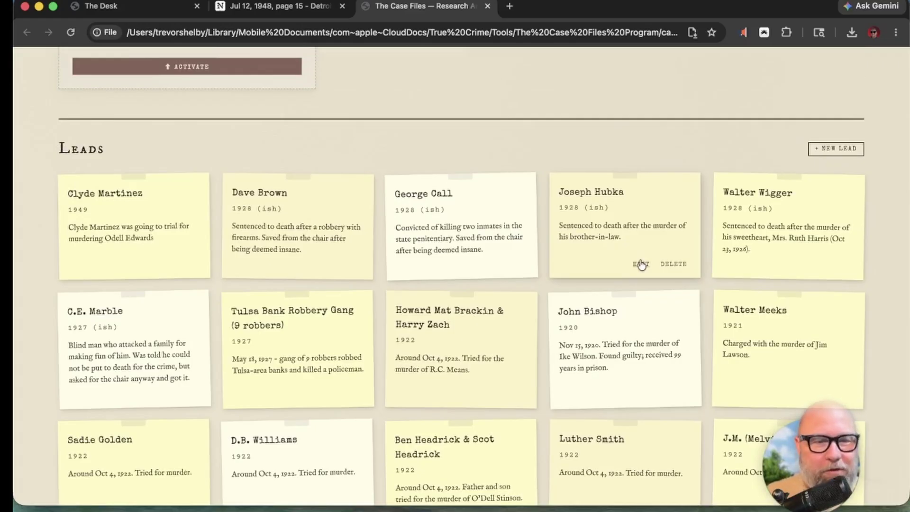
pyautogui.scroll(-2, 640, 264)
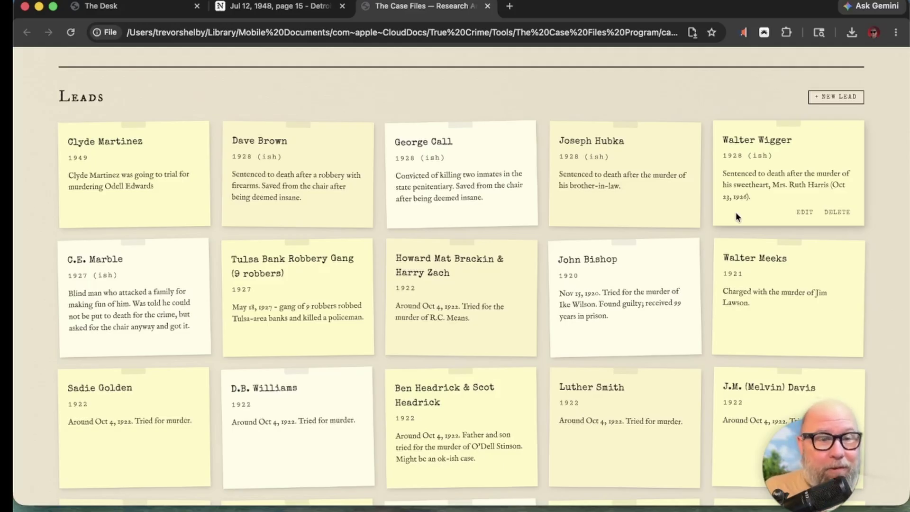
pyautogui.scroll(-2, 735, 212)
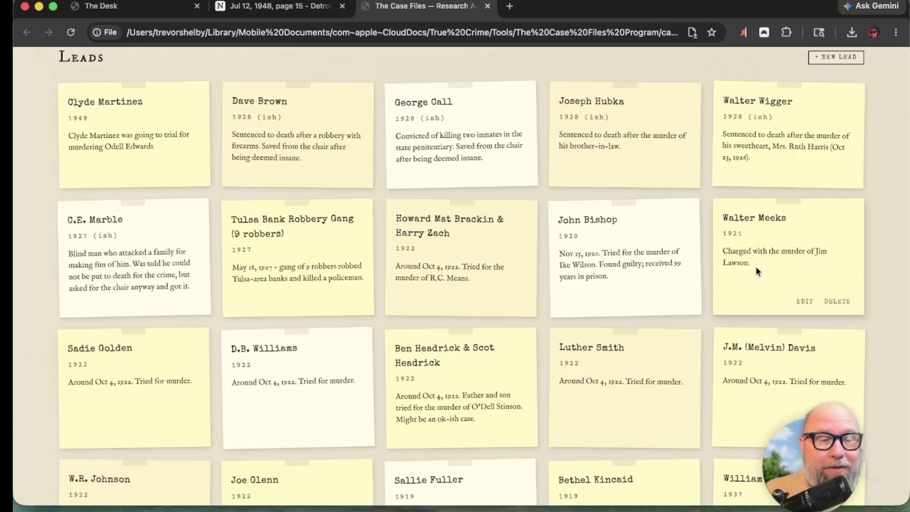
# Step: Add a lead with the subject's first name, the year 1945 and the note "Ran away with a sheep"
pyautogui.scroll(1, 805, 189)
pyautogui.click(835, 94)
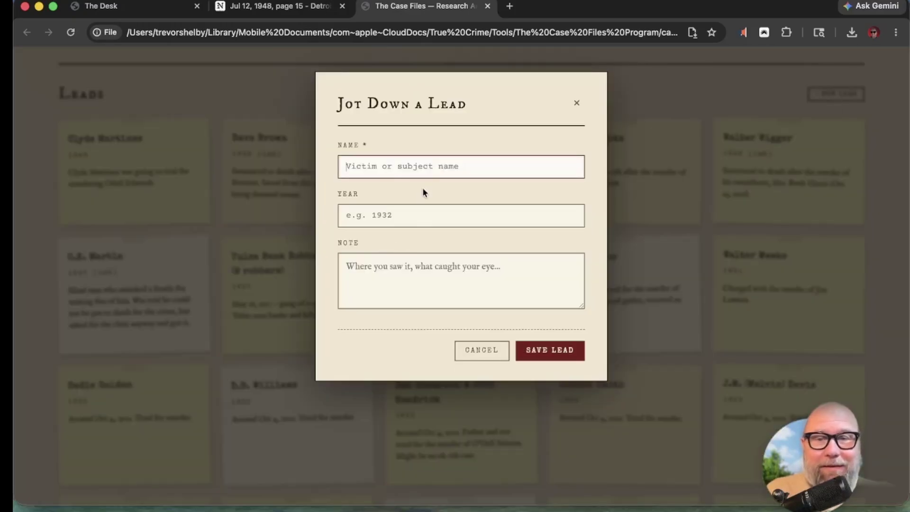
pyautogui.write('Jim')
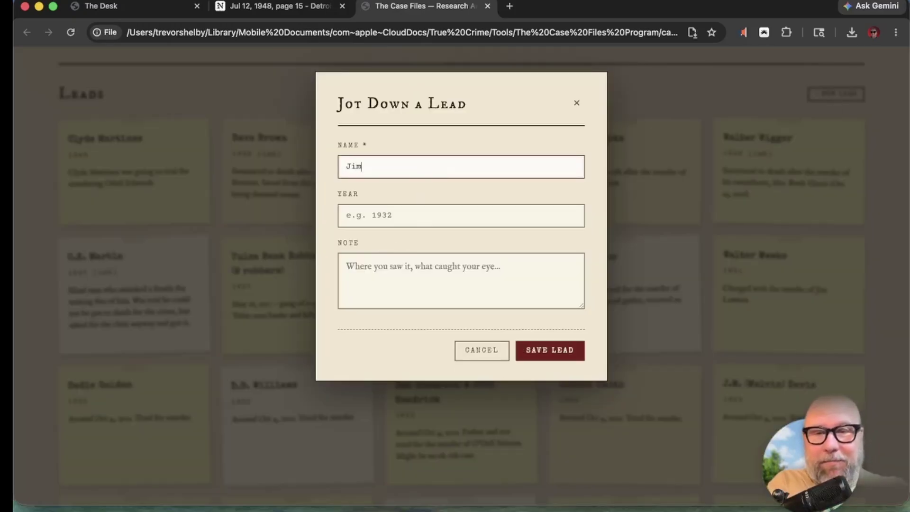
pyautogui.click(406, 222)
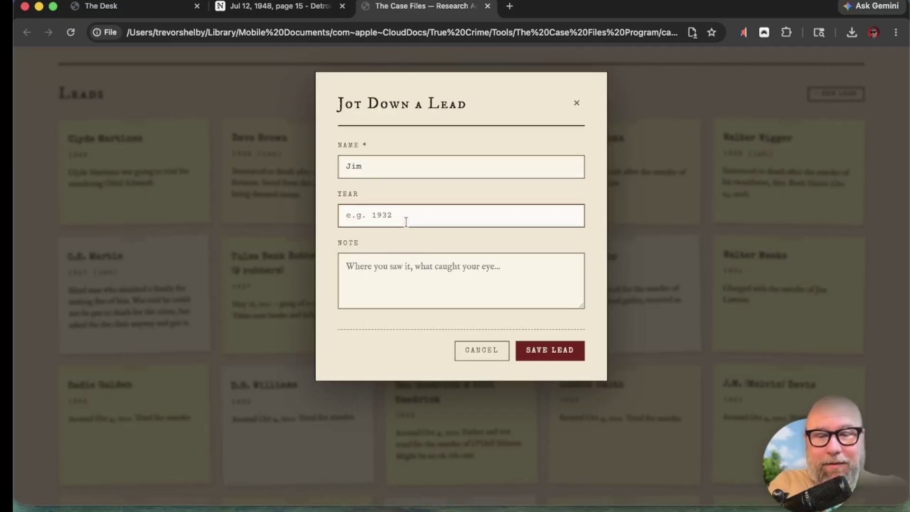
pyautogui.write('1945')
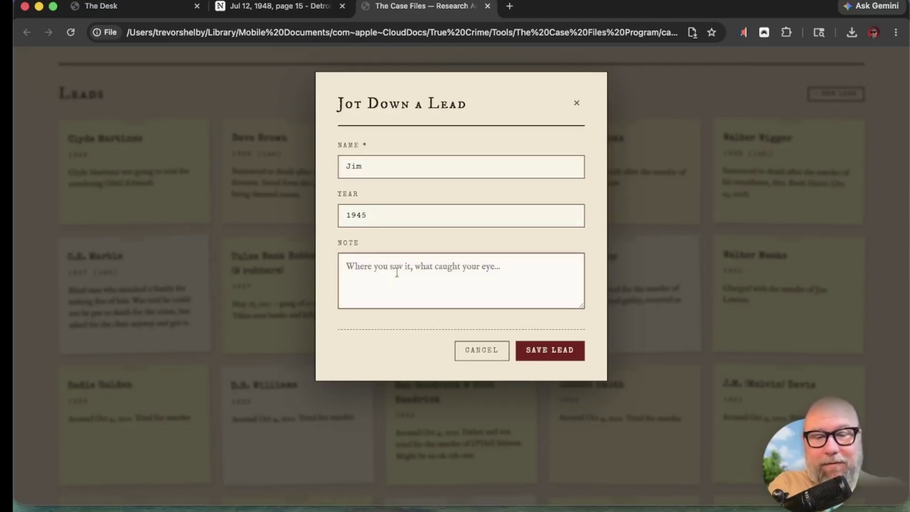
pyautogui.write('Ran away with a sheep')
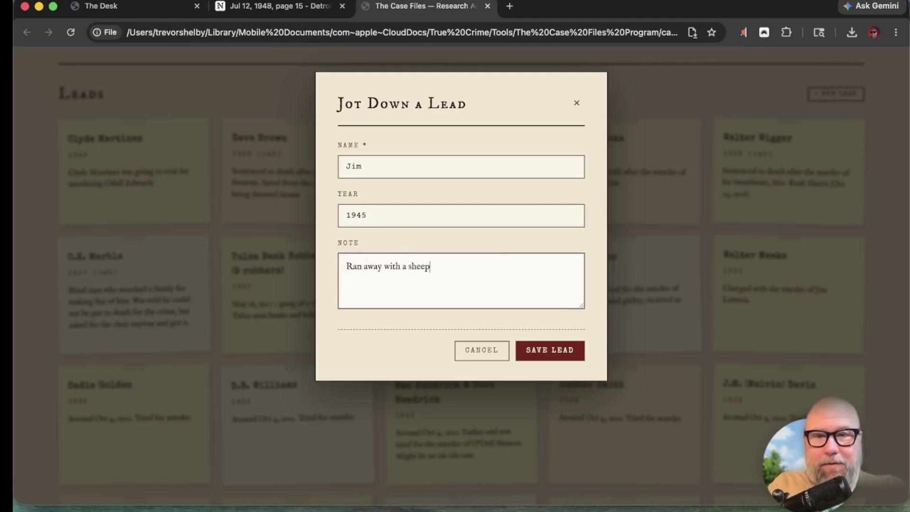
pyautogui.click(549, 349)
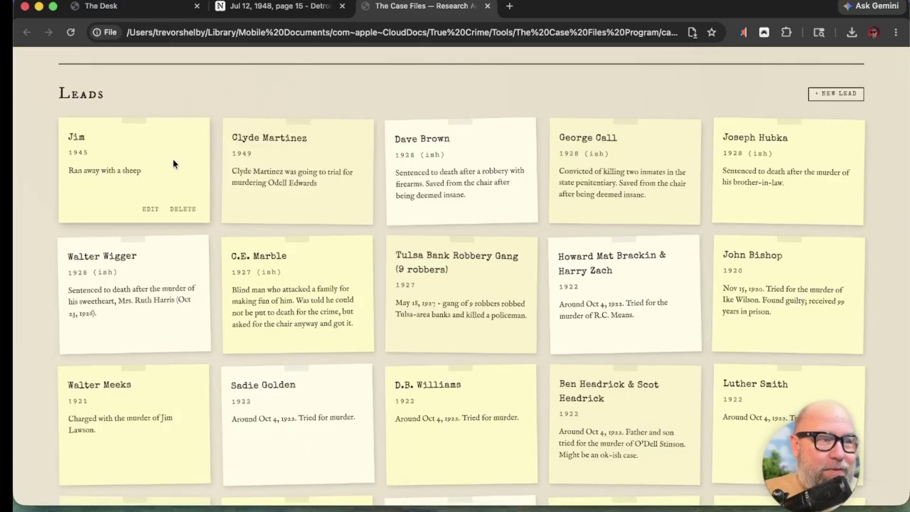
# Step: Delete the 1945 lead about the sheep and confirm its removal
pyautogui.click(178, 214)
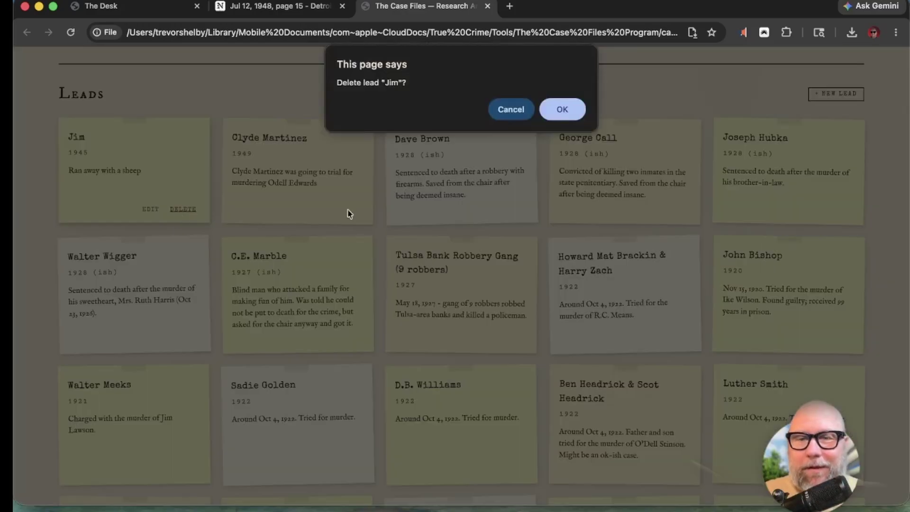
pyautogui.click(571, 112)
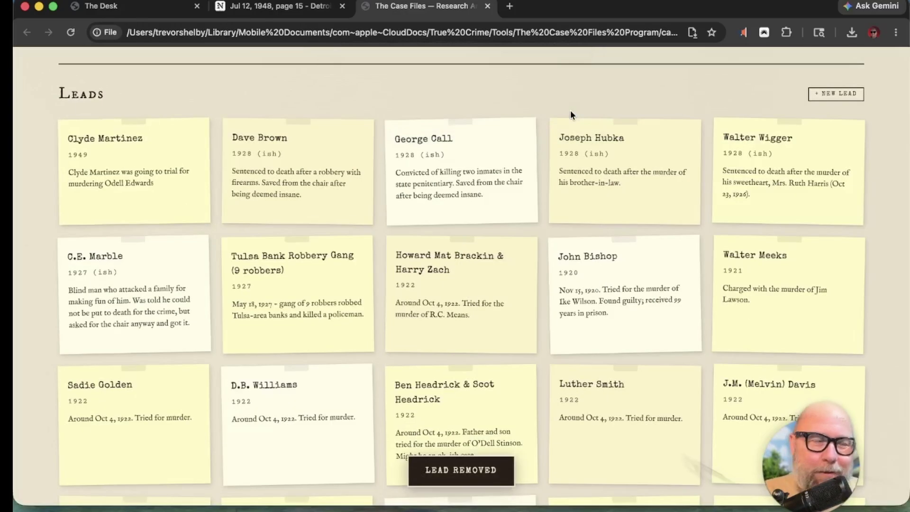
# Step: Check the User Tips section of the archive index, and open the Section 29 editor to review which cases are published or drafts
pyautogui.scroll(-10, 519, 167)
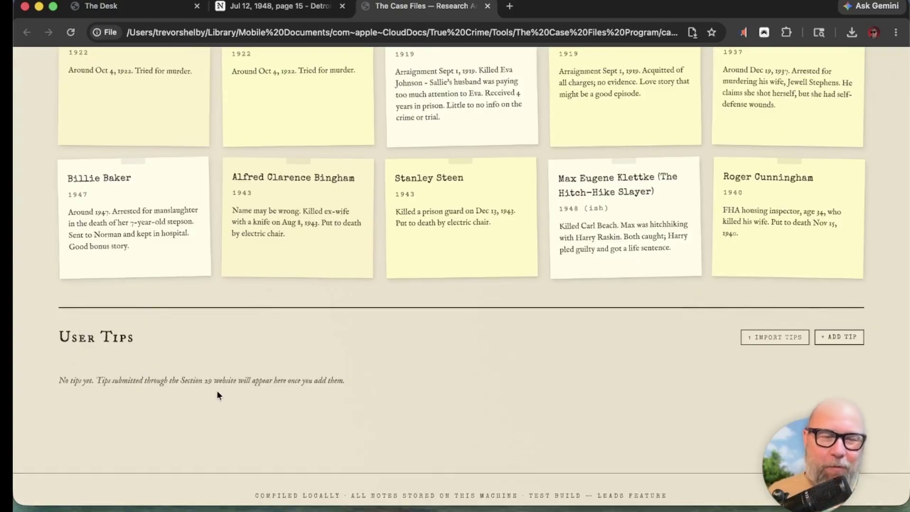
pyautogui.scroll(15, 320, 394)
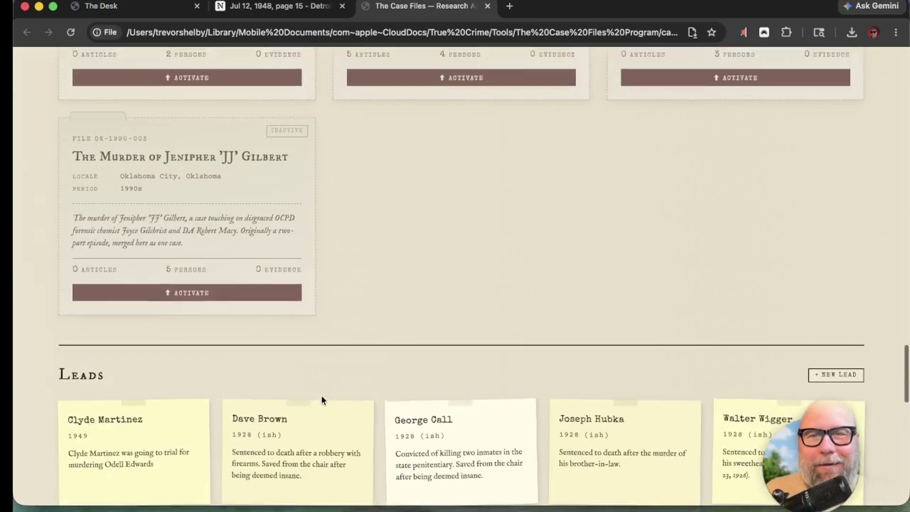
pyautogui.scroll(10, 320, 394)
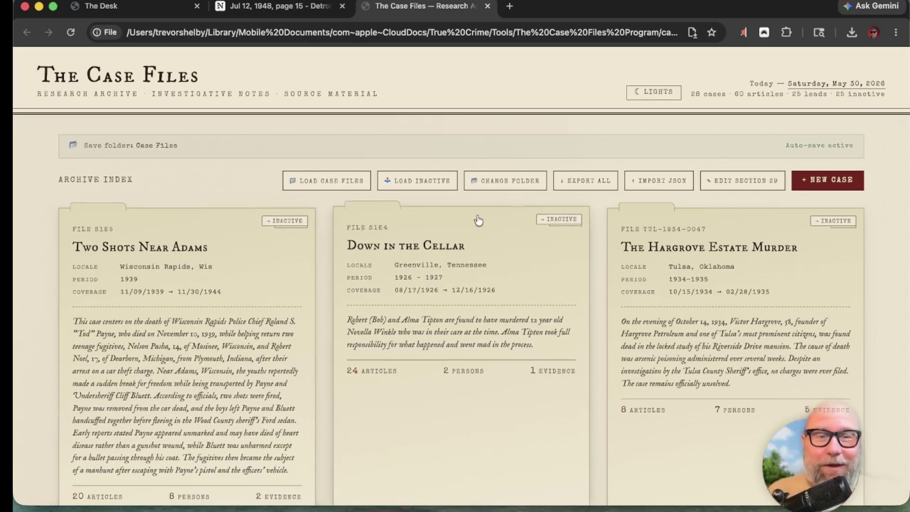
pyautogui.click(734, 189)
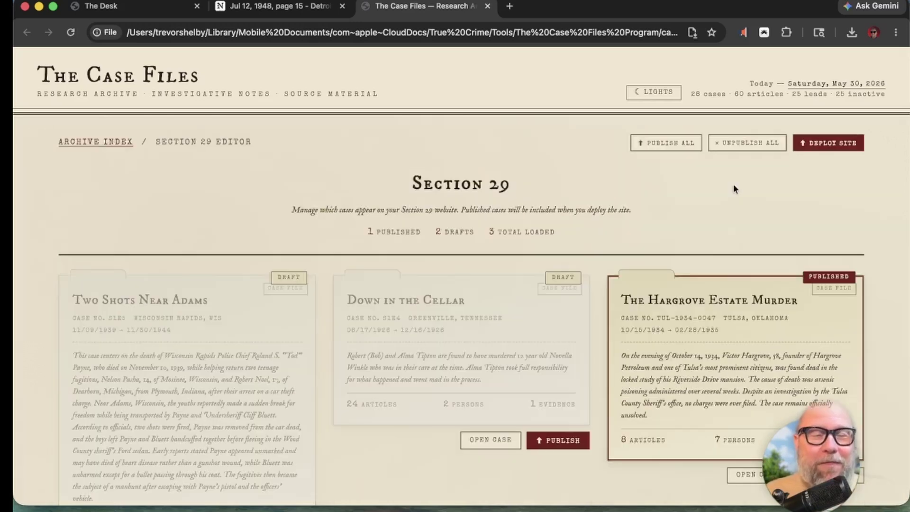
pyautogui.scroll(-3, 734, 188)
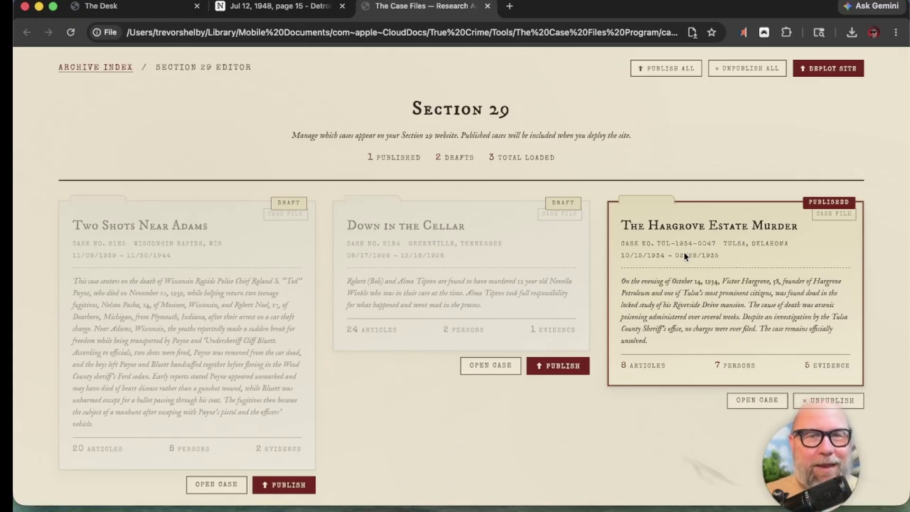
# Step: Open section29.com in a new browser tab and view the published case The Hargrove Estate Murder
pyautogui.click(509, 6)
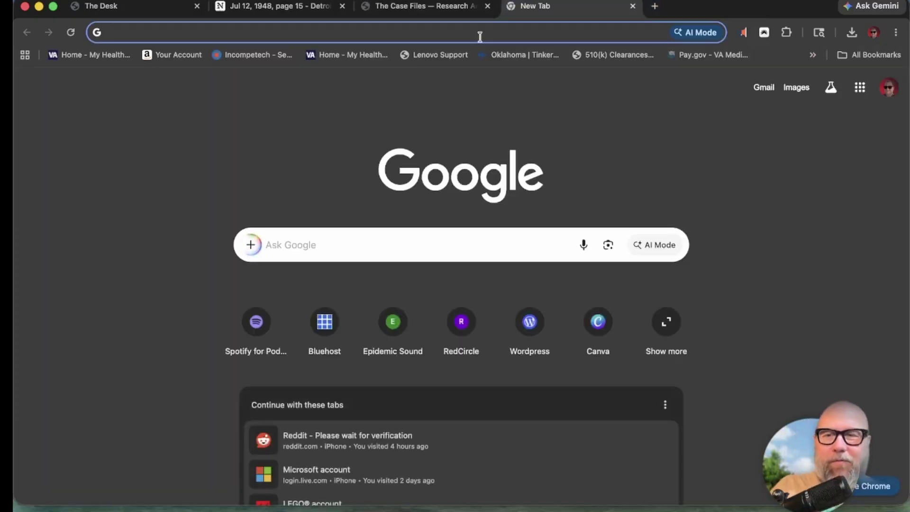
pyautogui.write('section')
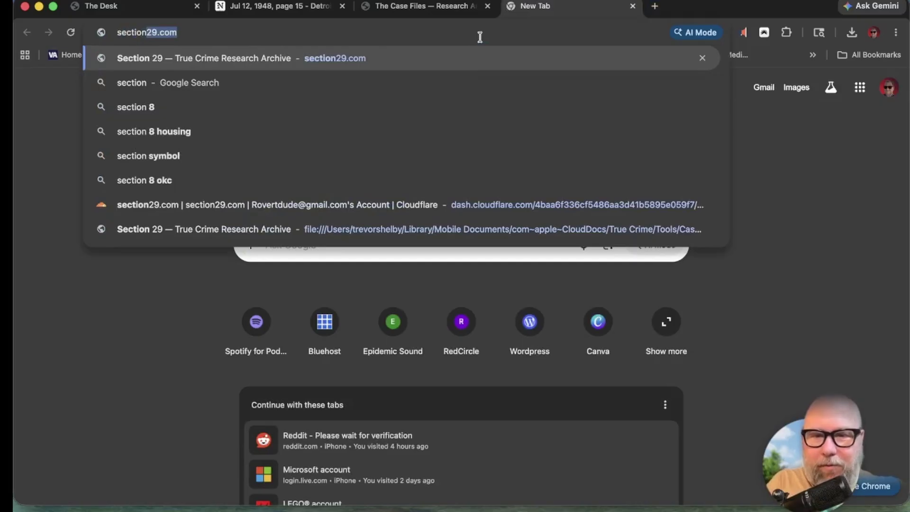
pyautogui.press('Return')
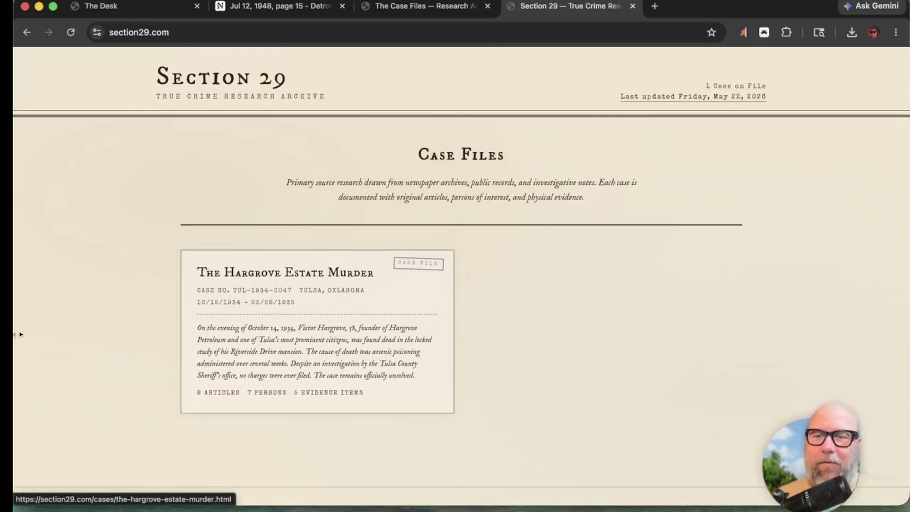
pyautogui.click(309, 301)
pyautogui.scroll(-4, 310, 302)
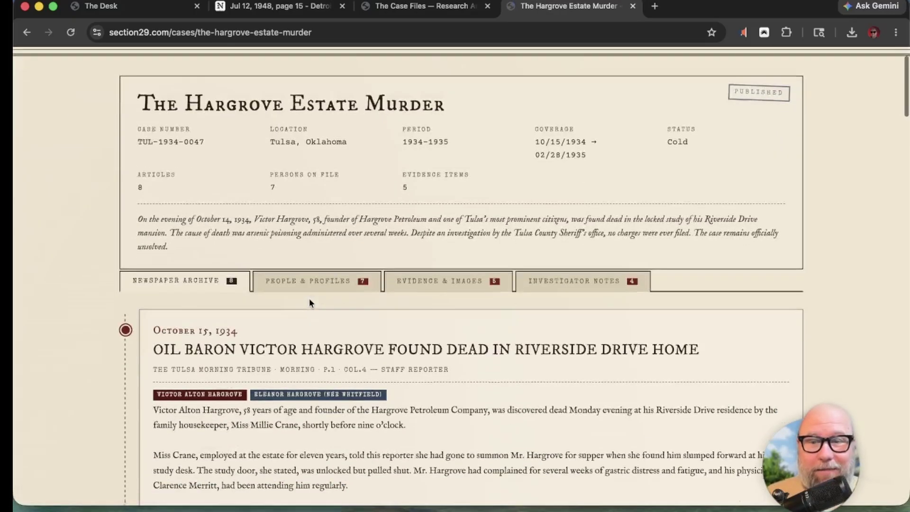
pyautogui.scroll(5, 302, 325)
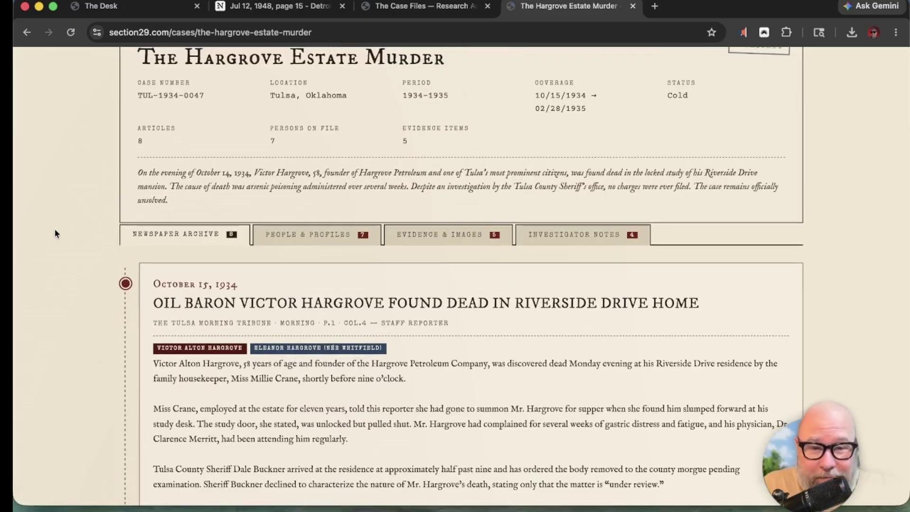
# Step: Read through the newspaper archive timeline of The Hargrove Estate Murder and return to the case summary
pyautogui.scroll(-15, 142, 346)
pyautogui.scroll(-20, 182, 392)
pyautogui.scroll(-5, 181, 392)
pyautogui.scroll(20, 181, 392)
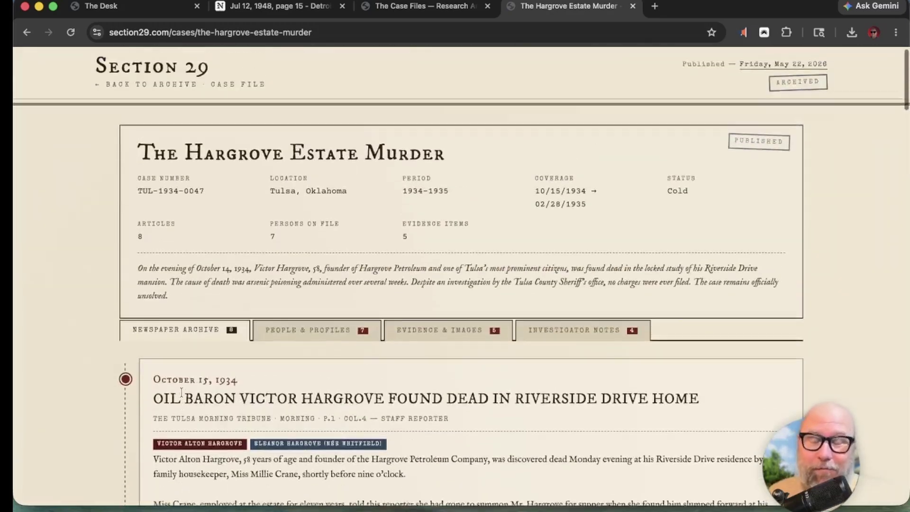
# Step: View the People & Profiles section of the Hargrove case and read through the profiles
pyautogui.click(335, 340)
pyautogui.scroll(-3, 355, 379)
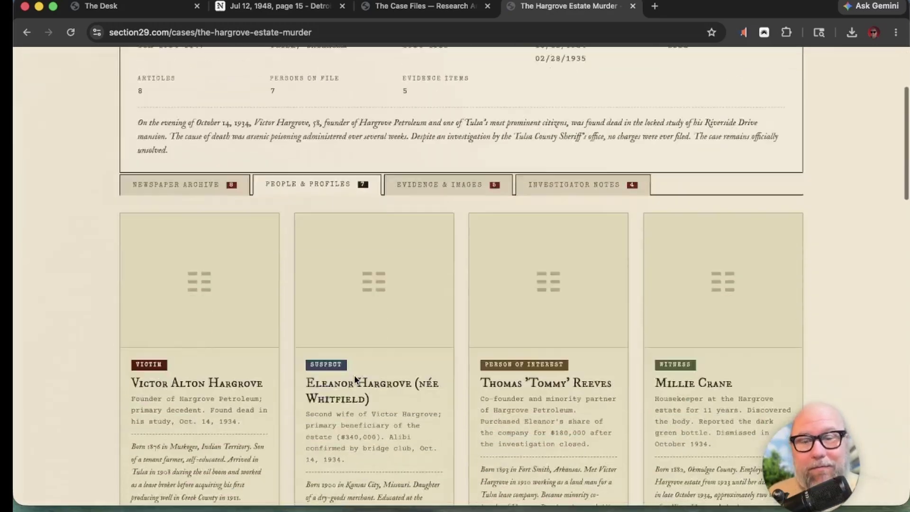
pyautogui.scroll(-10, 356, 372)
pyautogui.scroll(8, 357, 367)
pyautogui.scroll(1, 358, 371)
pyautogui.scroll(2, 358, 371)
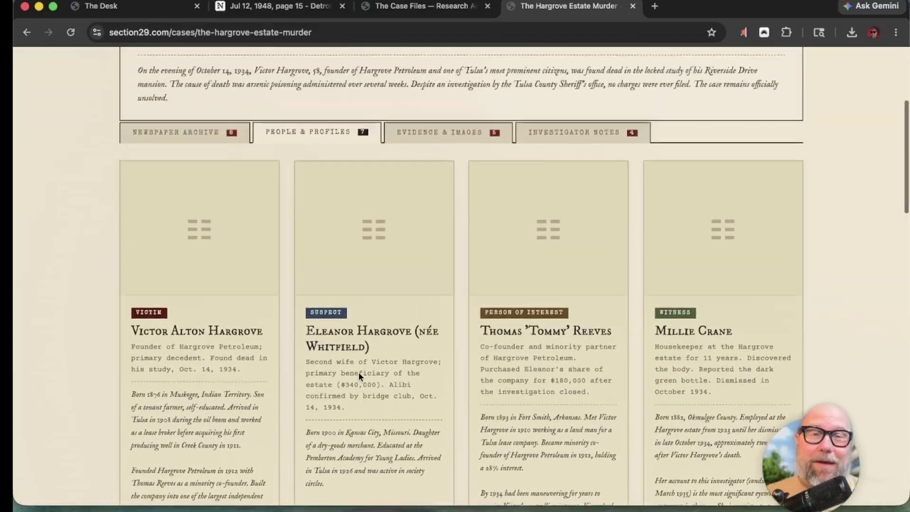
pyautogui.scroll(-10, 358, 372)
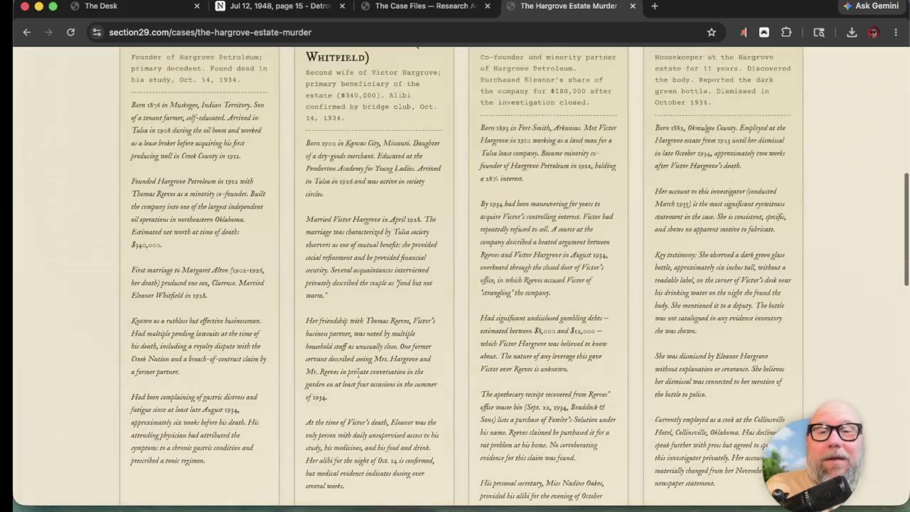
pyautogui.scroll(12, 360, 377)
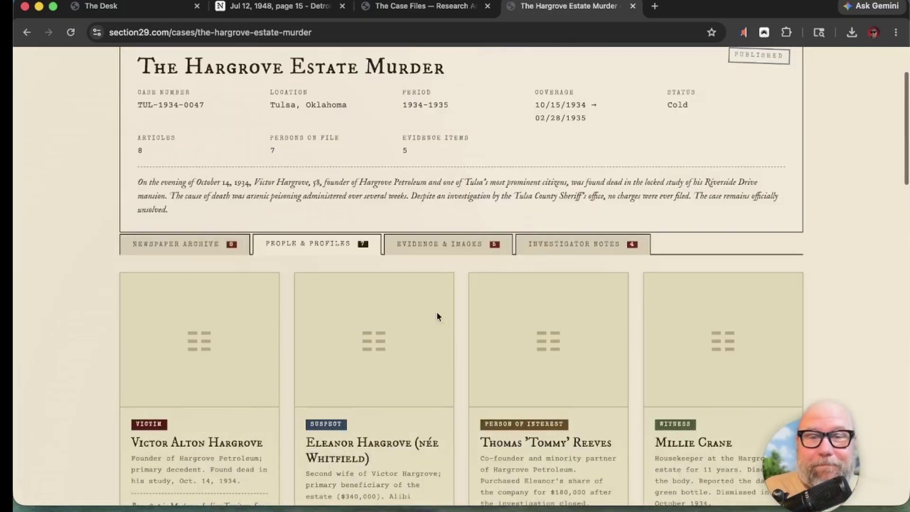
# Step: Look over the case's Evidence & Images section
pyautogui.click(436, 244)
pyautogui.scroll(-5, 456, 365)
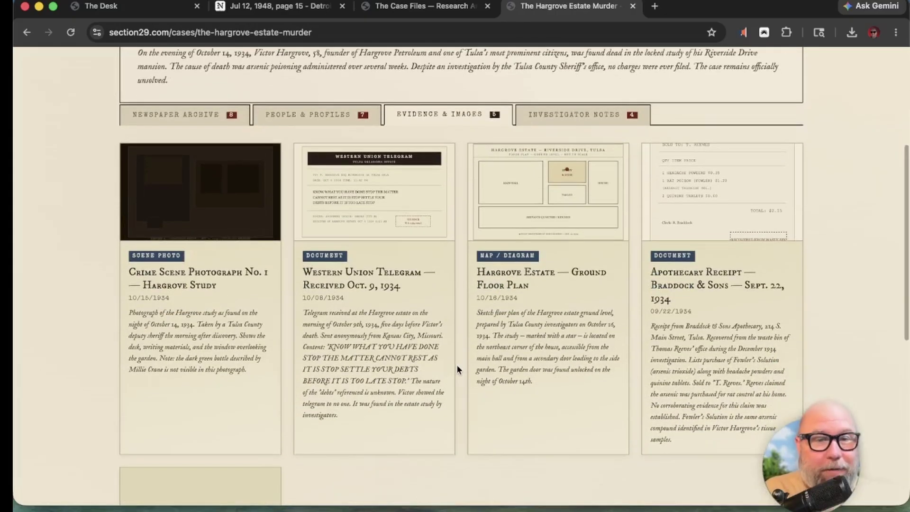
pyautogui.scroll(5, 457, 364)
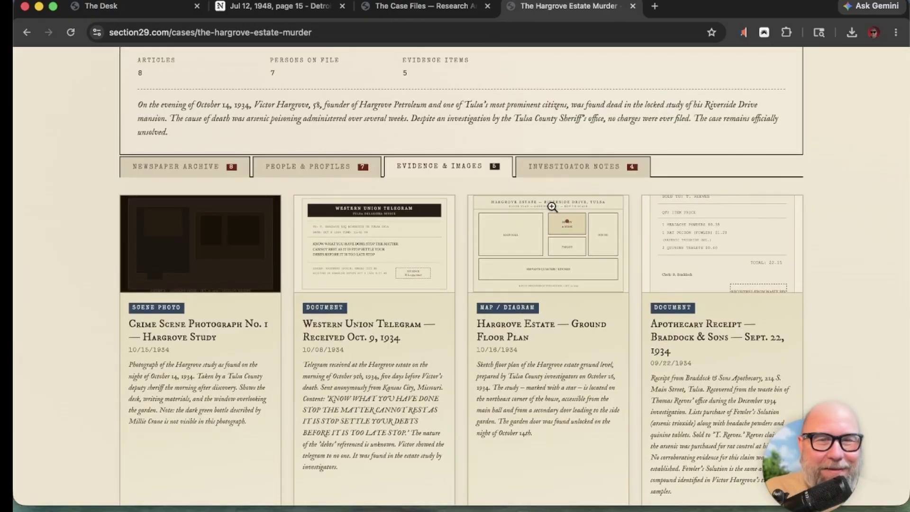
# Step: Read the case's Investigator Notes and go back to its Newspaper Archive section
pyautogui.click(564, 171)
pyautogui.scroll(-10, 533, 268)
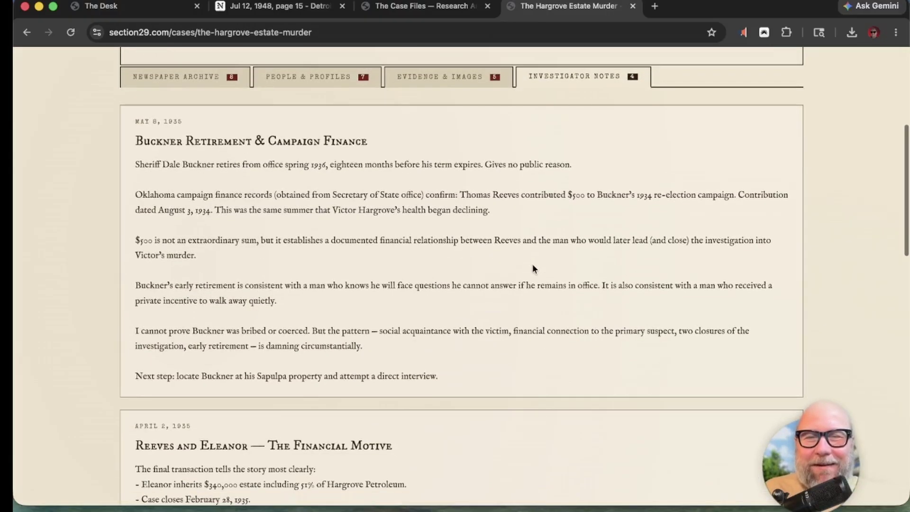
pyautogui.scroll(10, 532, 268)
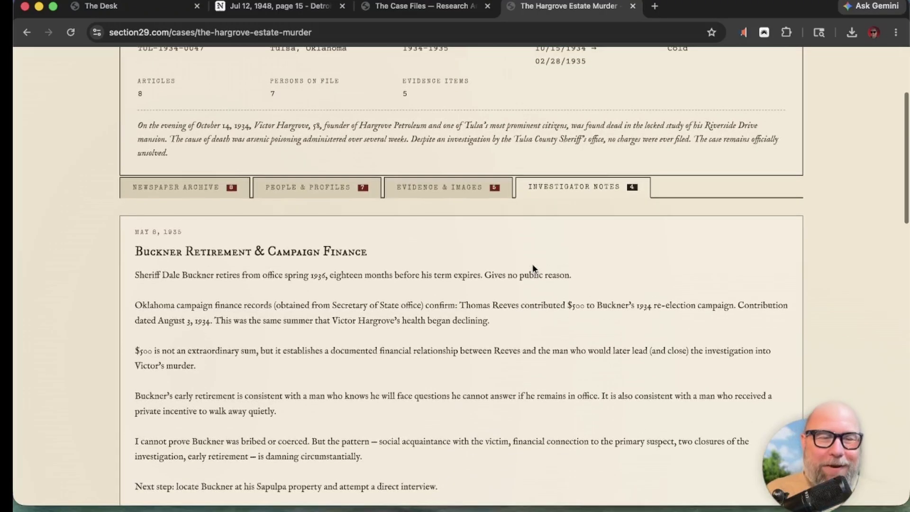
pyautogui.click(203, 190)
pyautogui.scroll(4, 202, 193)
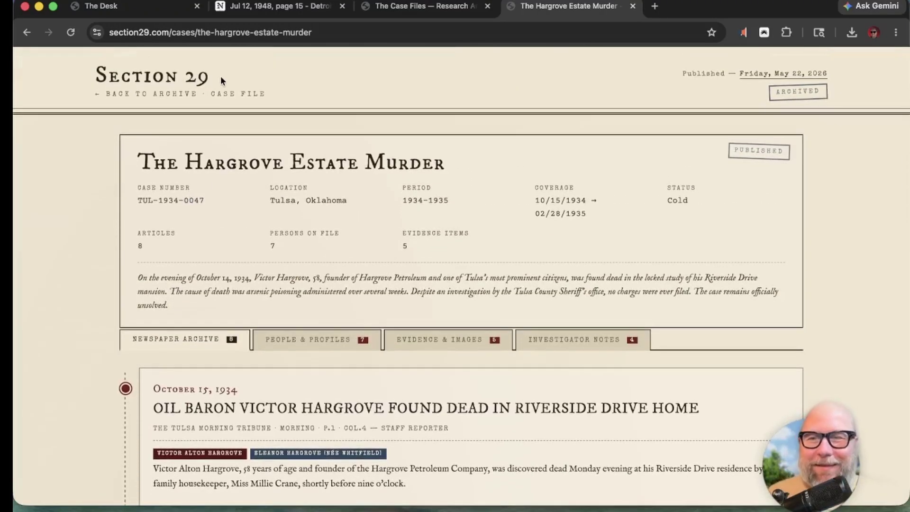
pyautogui.scroll(-2, 220, 141)
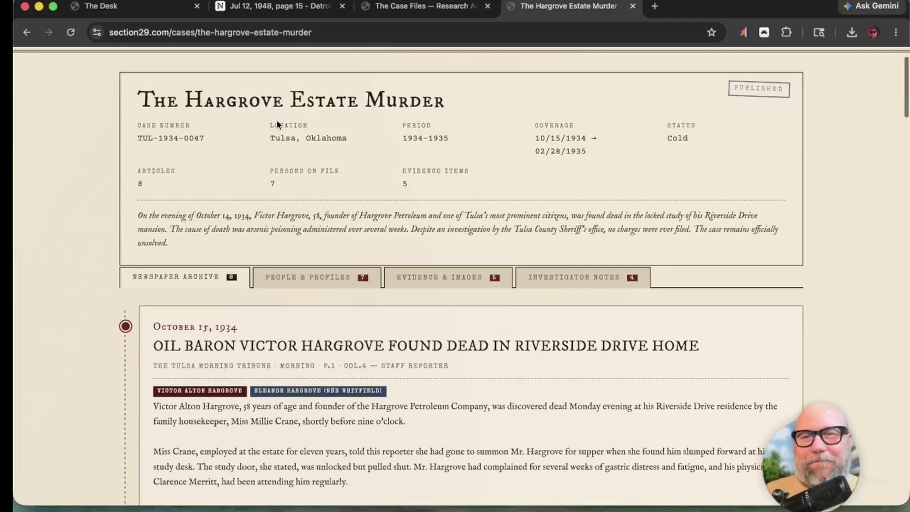
# Step: Return to the Section 29 editor in The Case Files and check the publication status of the loaded cases
pyautogui.click(429, 9)
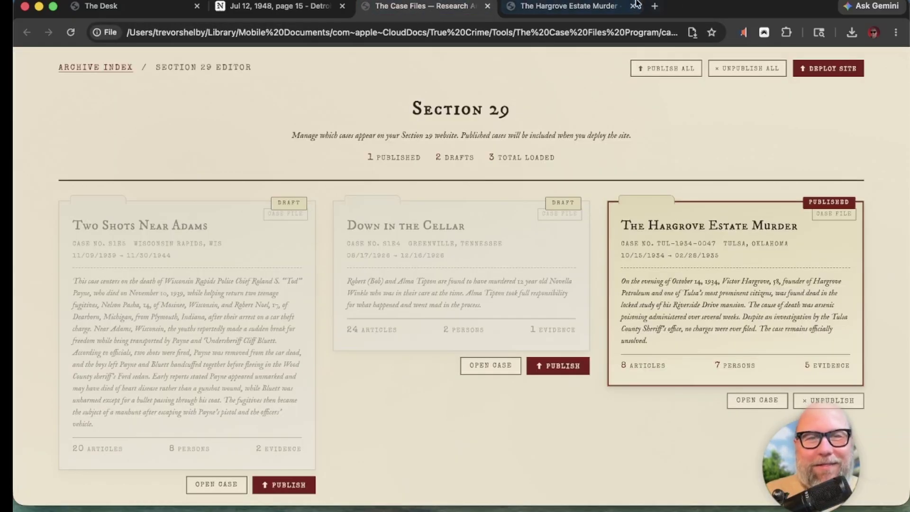
pyautogui.scroll(2, 636, 100)
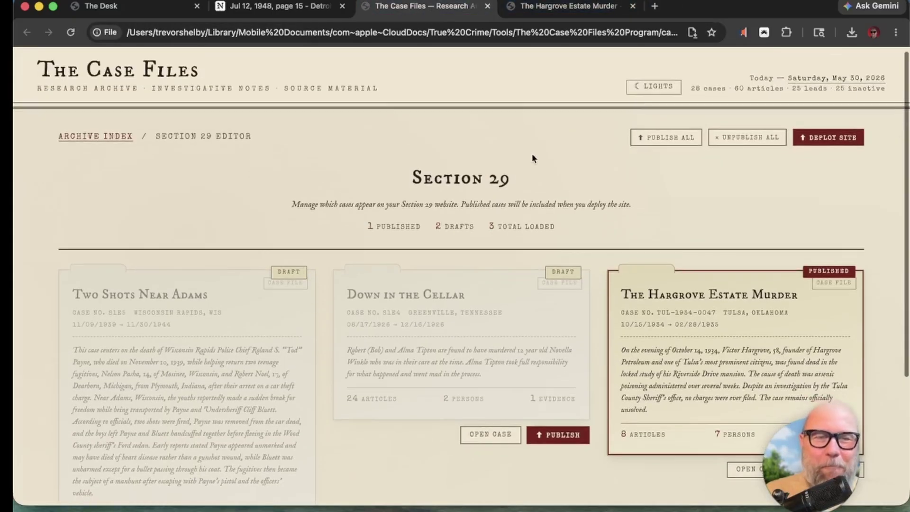
pyautogui.scroll(-4, 618, 220)
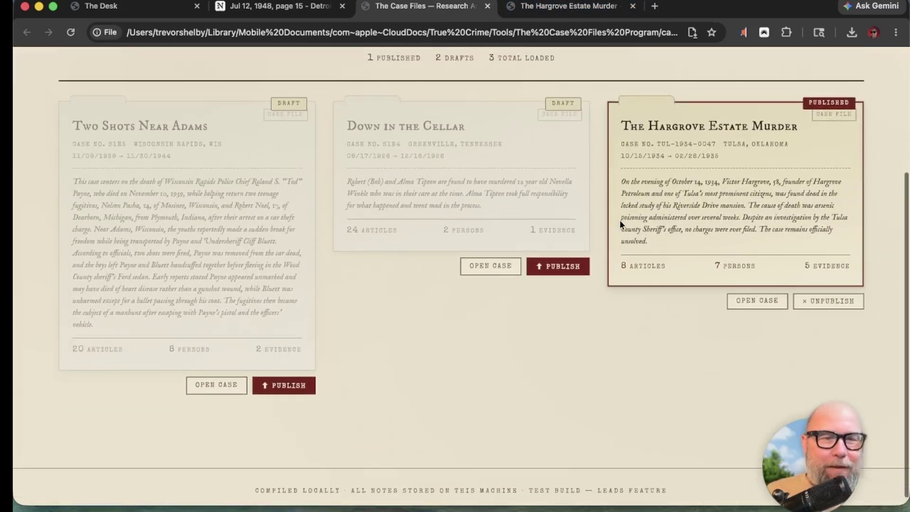
# Step: Unpublish The Hargrove Estate Murder and publish it again
pyautogui.scroll(1, 619, 219)
pyautogui.click(815, 355)
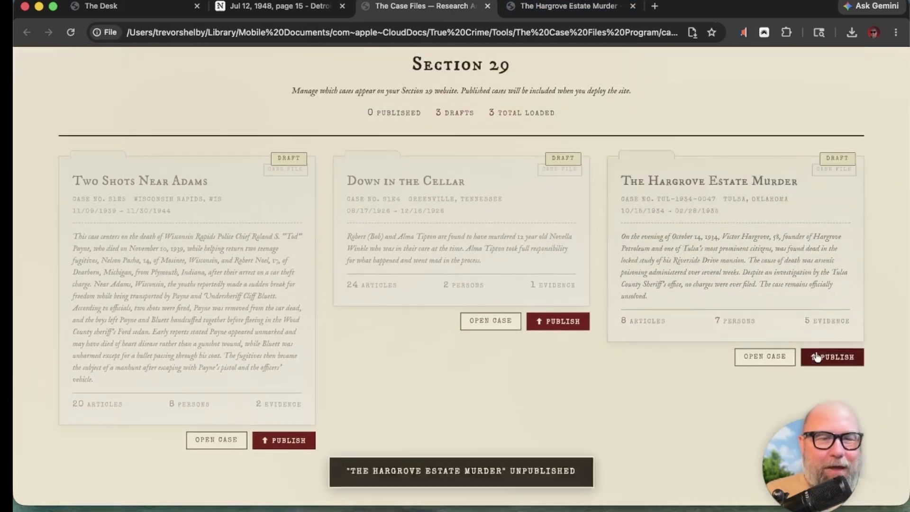
pyautogui.click(816, 356)
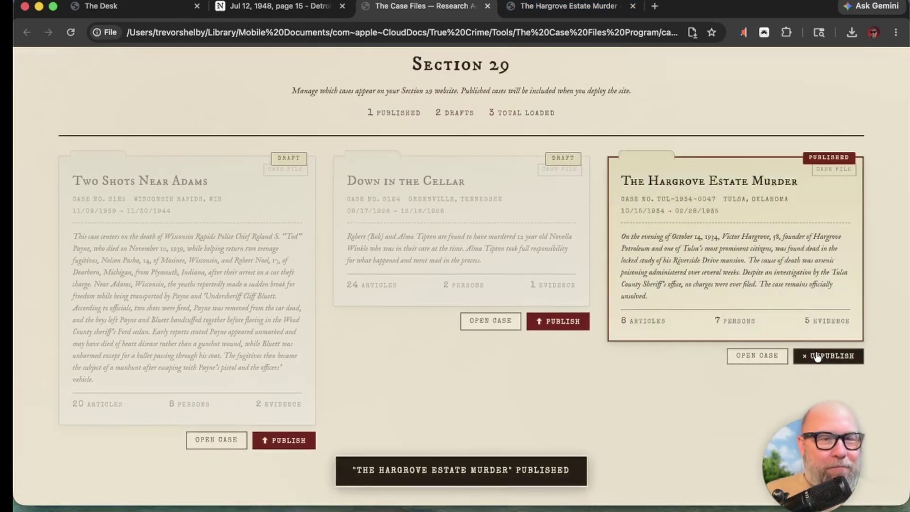
# Step: Publish Down in the Cellar and Two Shots Near Adams individually, and publish all cases in one go
pyautogui.click(558, 321)
pyautogui.click(282, 439)
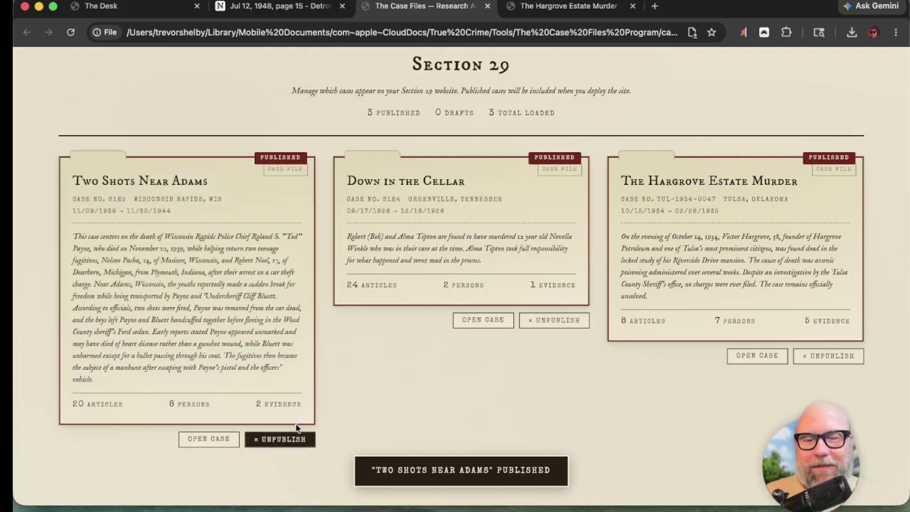
pyautogui.scroll(3, 333, 312)
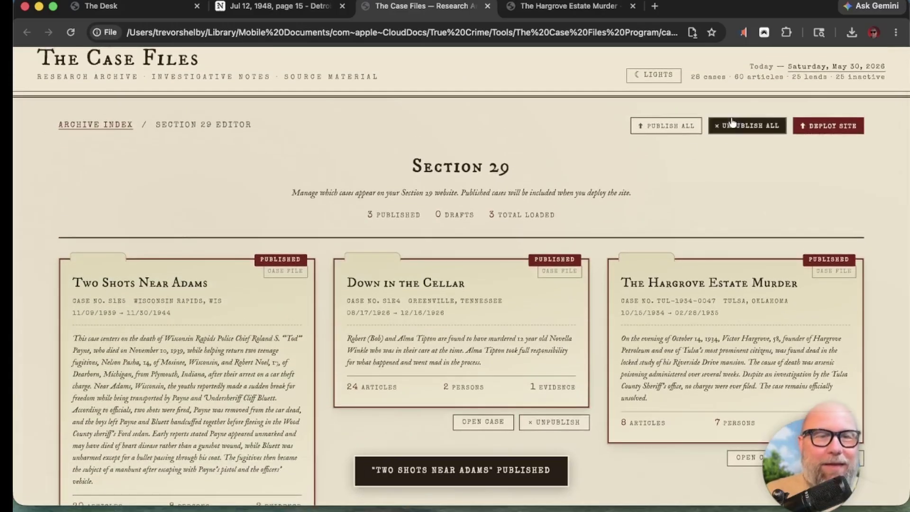
pyautogui.click(665, 135)
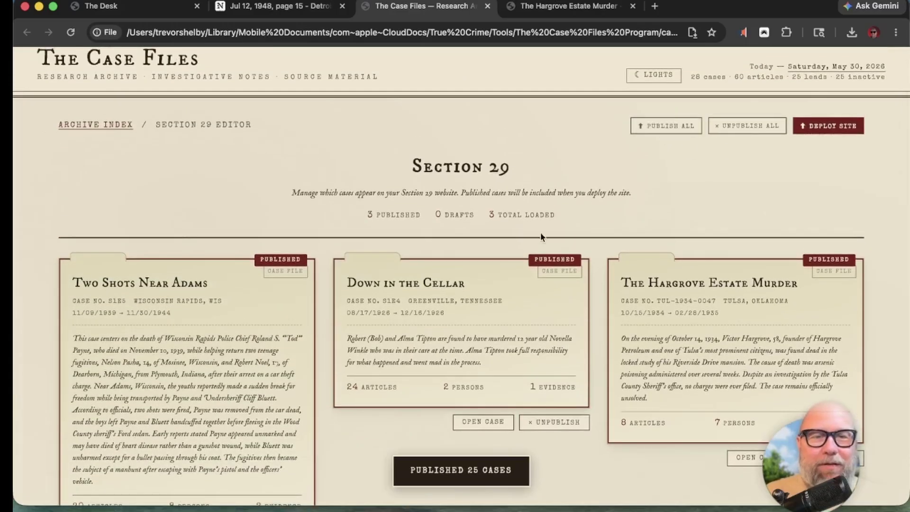
# Step: Check the published cases, generate the Section 29 site files for deployment and dismiss the deployment instructions
pyautogui.scroll(-2, 567, 199)
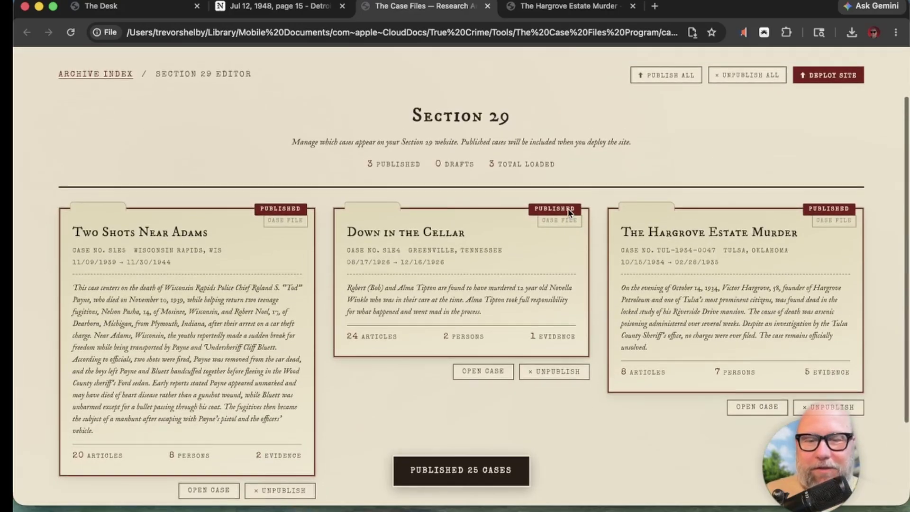
pyautogui.scroll(2, 567, 209)
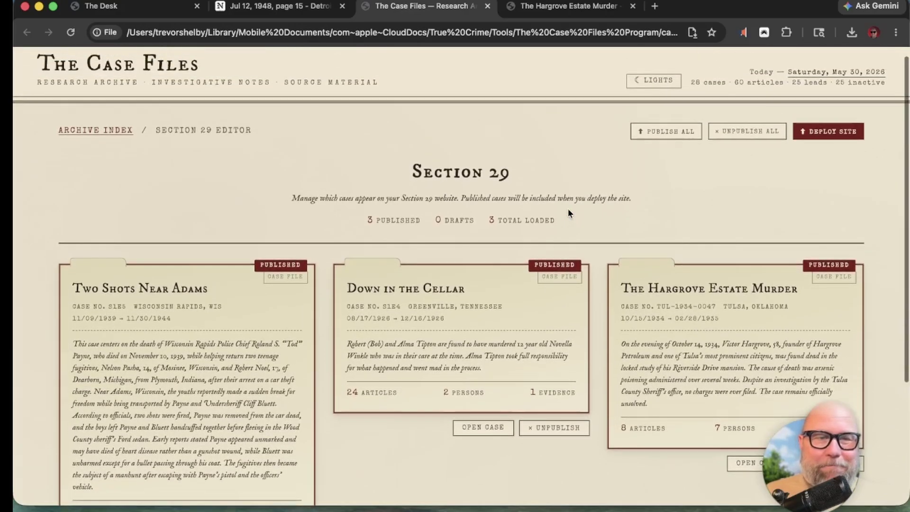
pyautogui.click(828, 132)
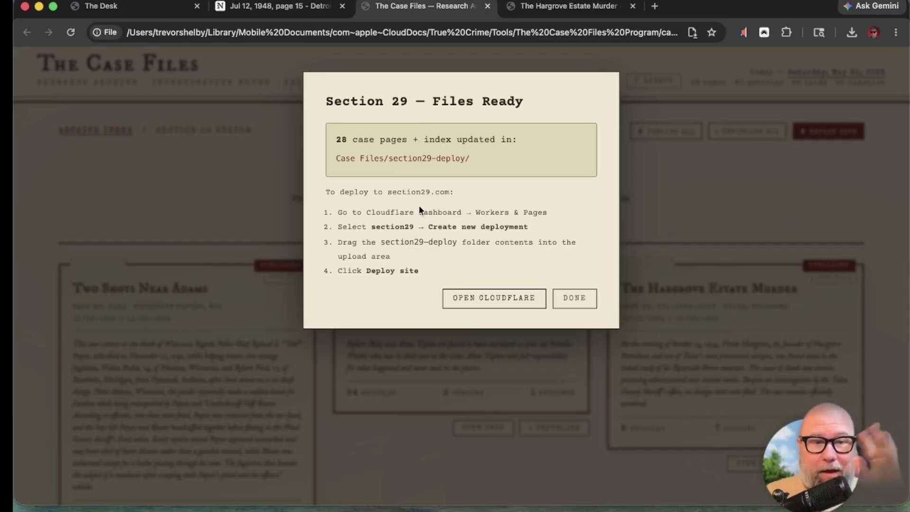
pyautogui.click(565, 294)
# Step: Unpublish Down in the Cellar and Two Shots Near Adams
pyautogui.scroll(-3, 252, 365)
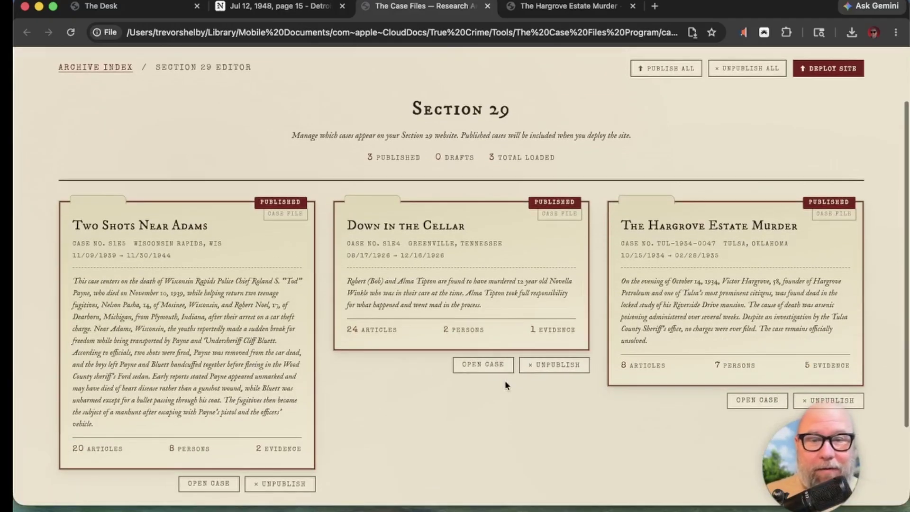
pyautogui.click(553, 364)
pyautogui.click(284, 483)
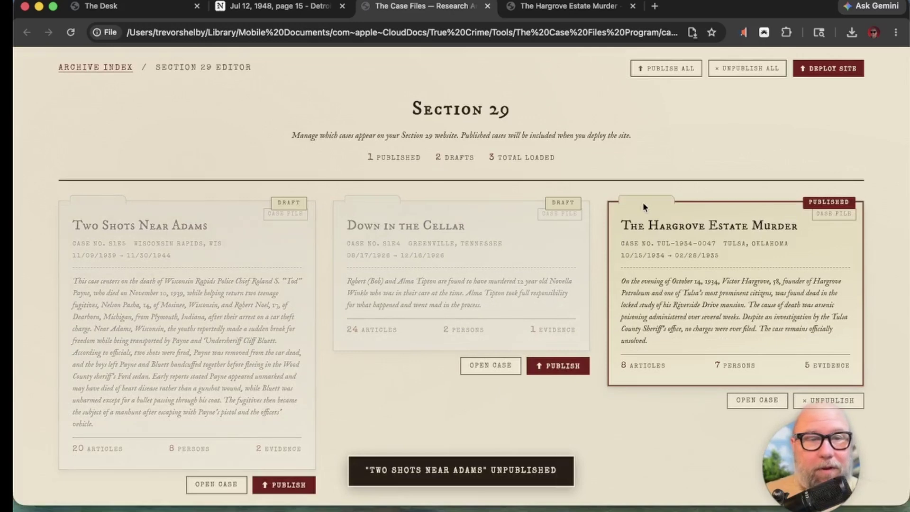
# Step: Regenerate the Section 29 site for deployment with The Hargrove Estate Murder as the only published case among those loaded
pyautogui.scroll(3, 643, 201)
pyautogui.click(818, 148)
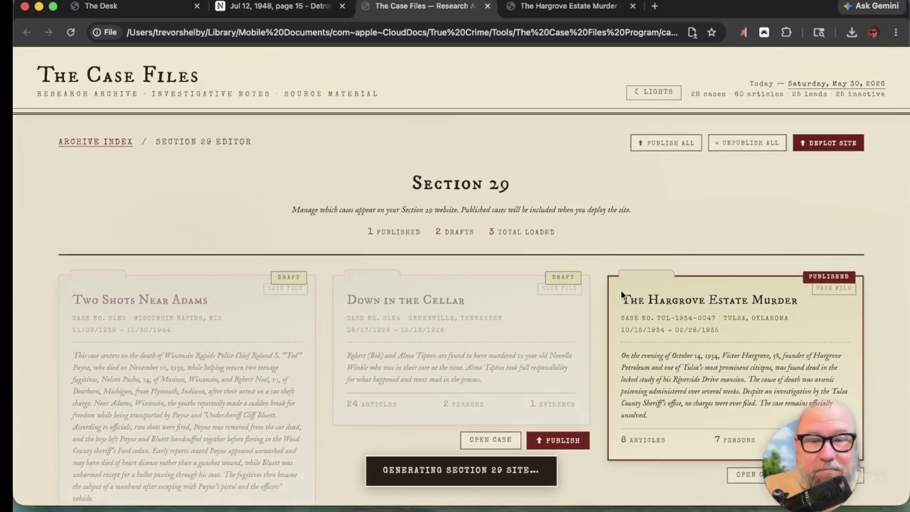
pyautogui.scroll(-3, 616, 286)
pyautogui.scroll(2, 616, 286)
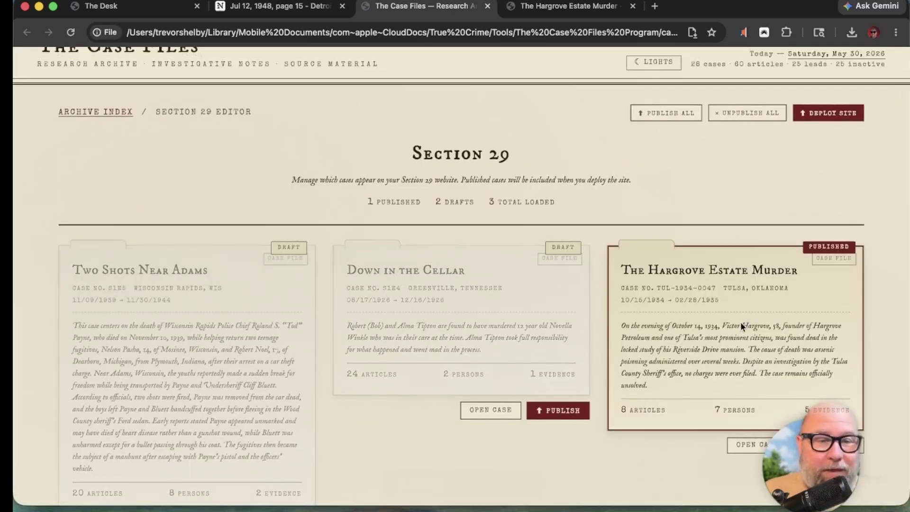
# Step: Go back to the archive index and look over the active case files and archive options
pyautogui.scroll(1, 362, 331)
pyautogui.click(96, 144)
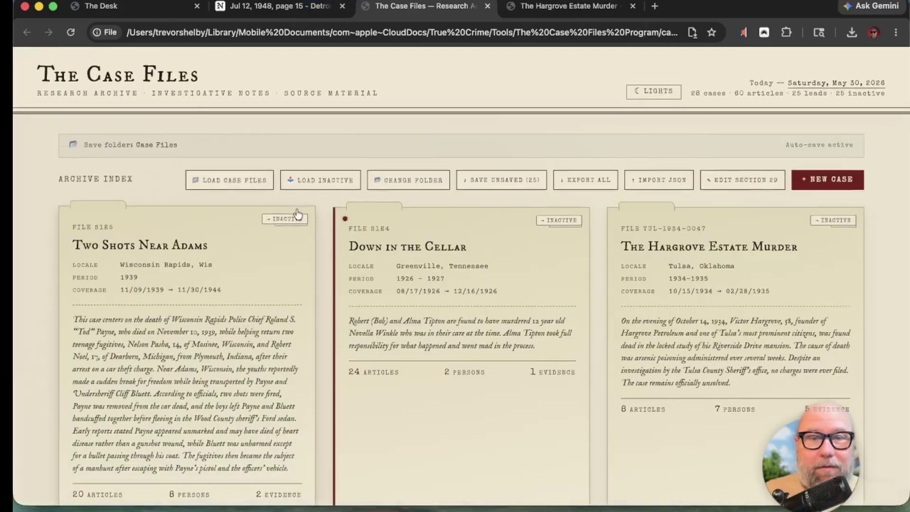
pyautogui.scroll(-2, 297, 214)
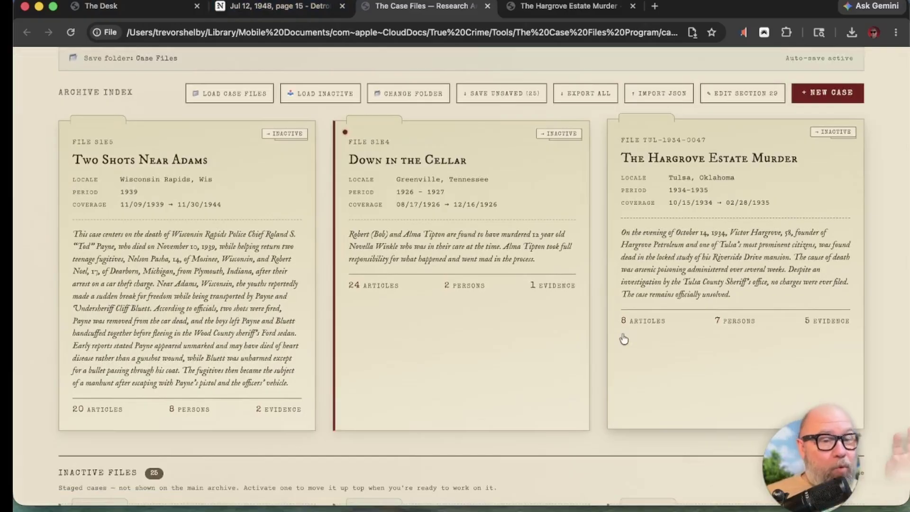
pyautogui.scroll(4, 623, 339)
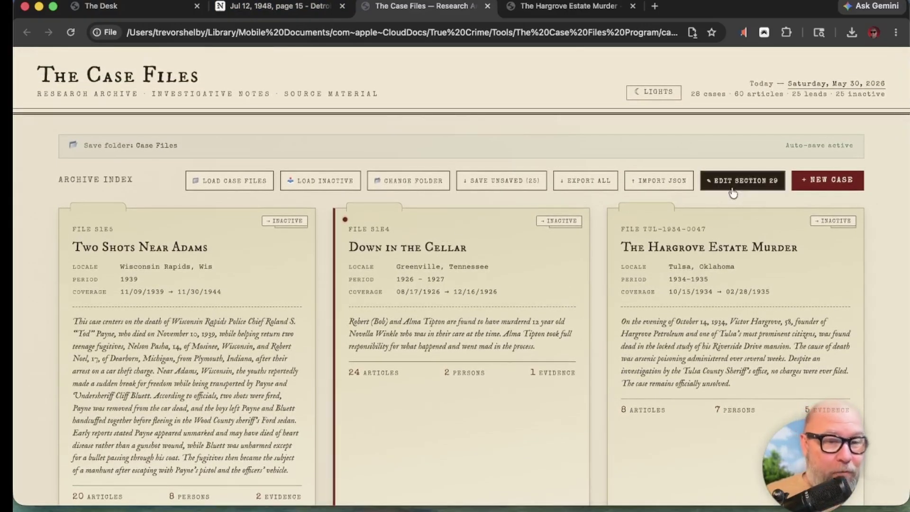
# Step: Browse the staged cases in the Inactive Files section and return to the start of the archive index
pyautogui.scroll(-12, 595, 318)
pyautogui.scroll(2, 595, 318)
pyautogui.scroll(-10, 509, 317)
pyautogui.scroll(-1, 507, 314)
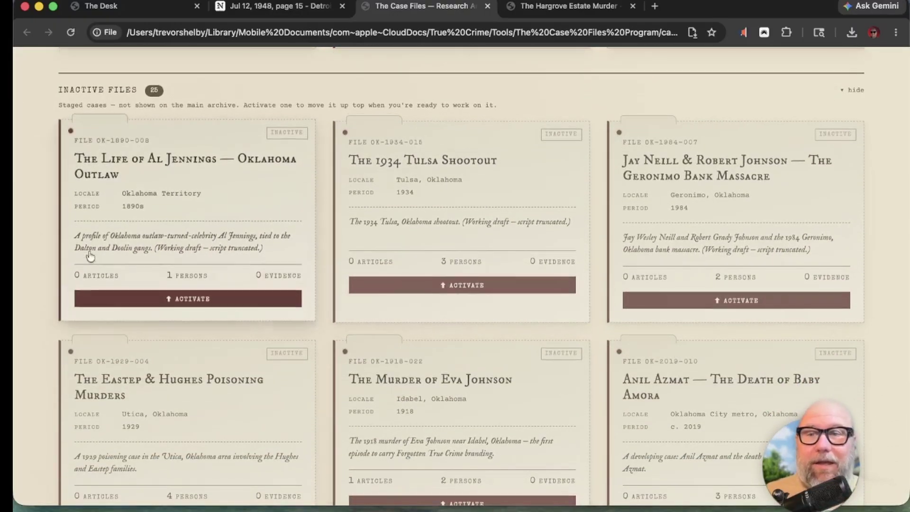
pyautogui.scroll(-20, 169, 295)
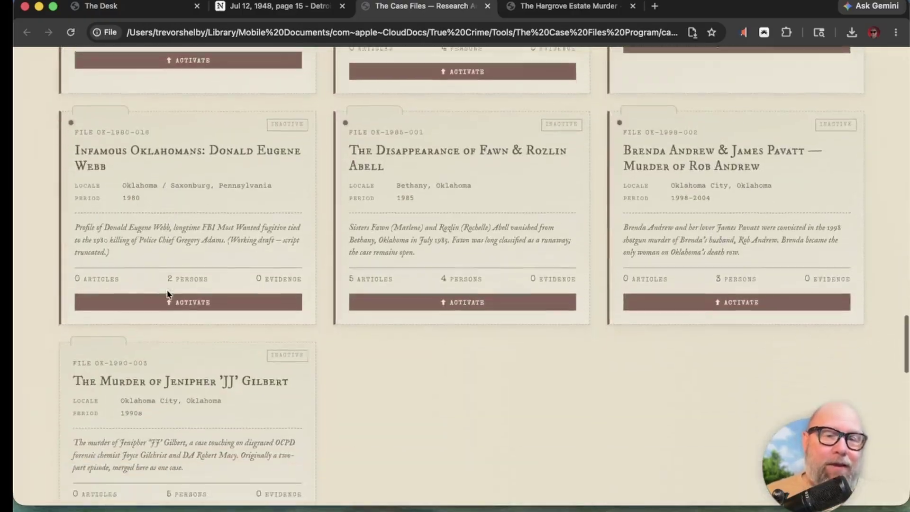
pyautogui.scroll(15, 523, 225)
pyautogui.scroll(-20, 524, 225)
pyautogui.scroll(15, 524, 225)
pyautogui.scroll(5, 524, 226)
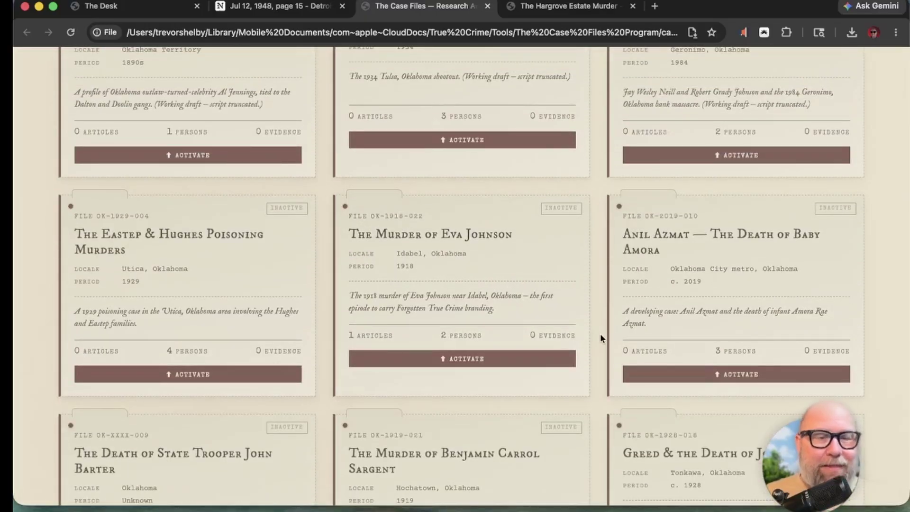
pyautogui.scroll(5, 599, 337)
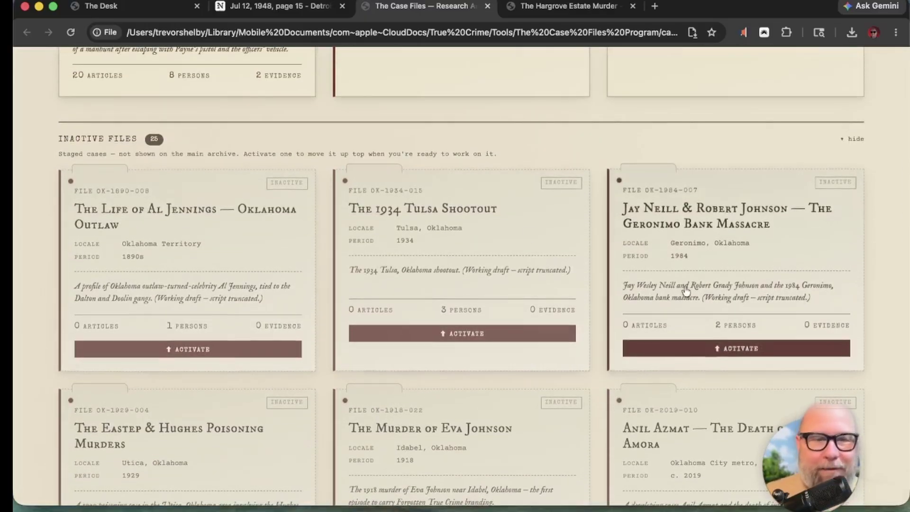
pyautogui.scroll(6, 748, 351)
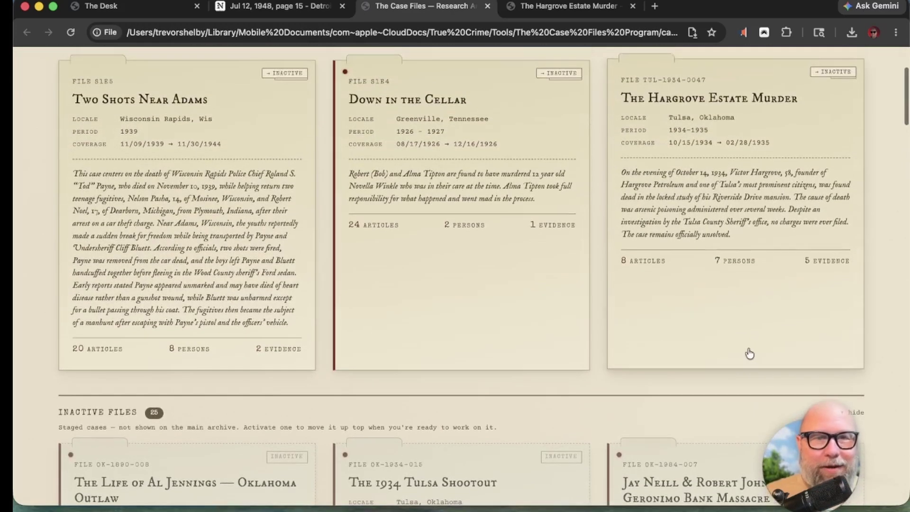
pyautogui.scroll(3, 748, 353)
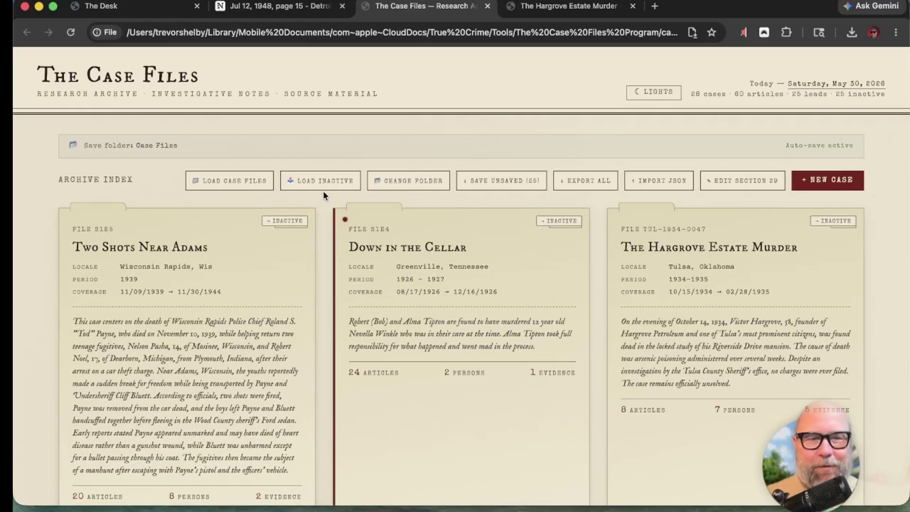
# Step: Close the Hargrove Estate, Case Files and newspaper clipping pages, and open the Newspaper Sorter from The Desk
pyautogui.click(488, 6)
pyautogui.click(488, 7)
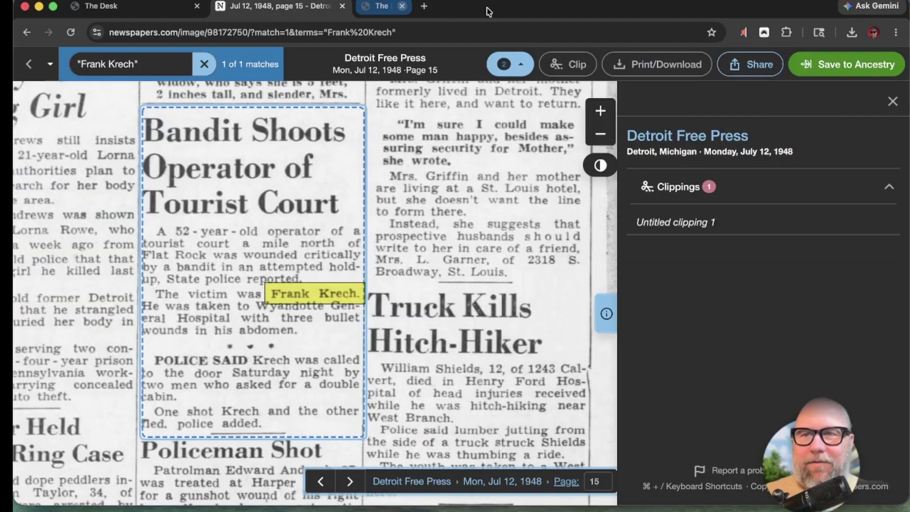
pyautogui.click(343, 6)
pyautogui.scroll(-1, 456, 216)
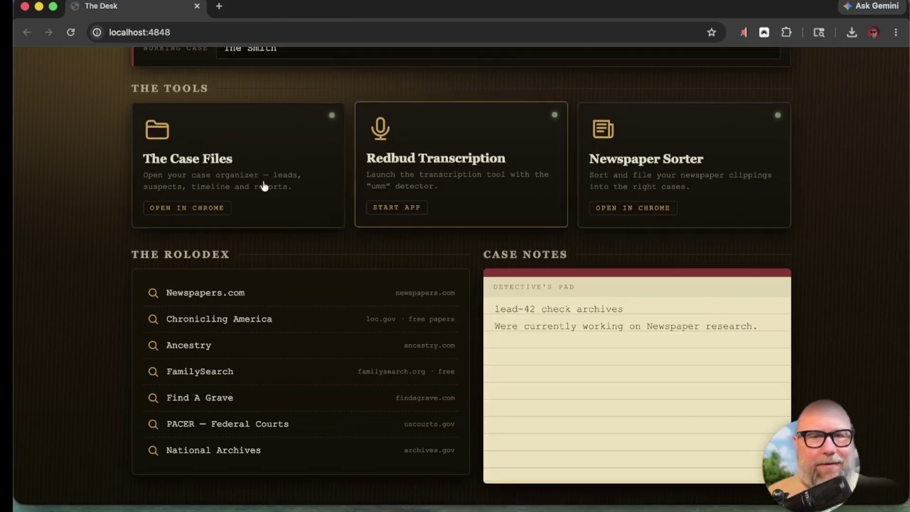
pyautogui.click(623, 205)
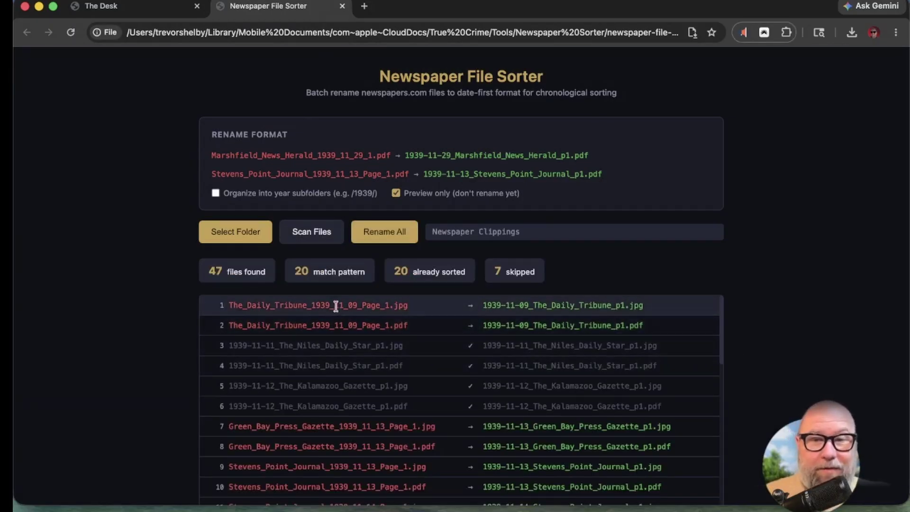
# Step: Check the proposed date-first names for the Newspaper Clippings folder and rename all matching files with preview-only mode off
pyautogui.scroll(-5, 364, 368)
pyautogui.scroll(-9, 364, 368)
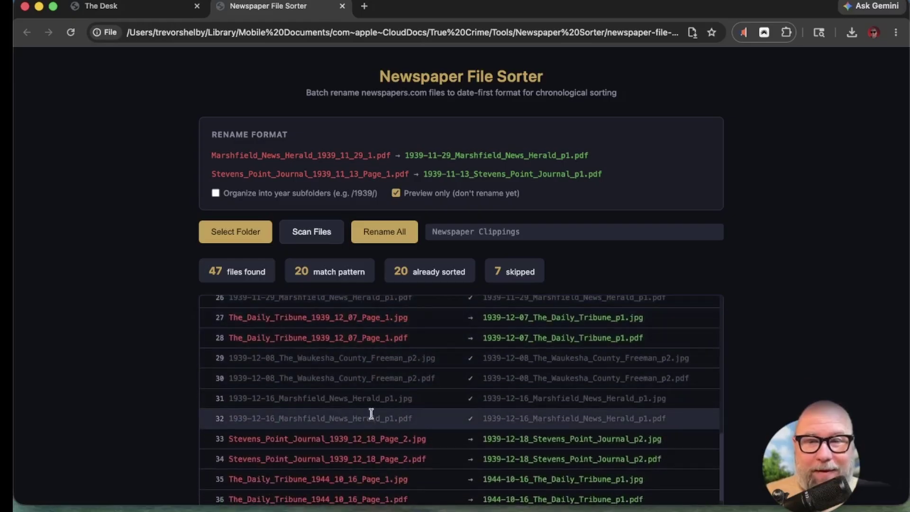
pyautogui.scroll(-4, 371, 413)
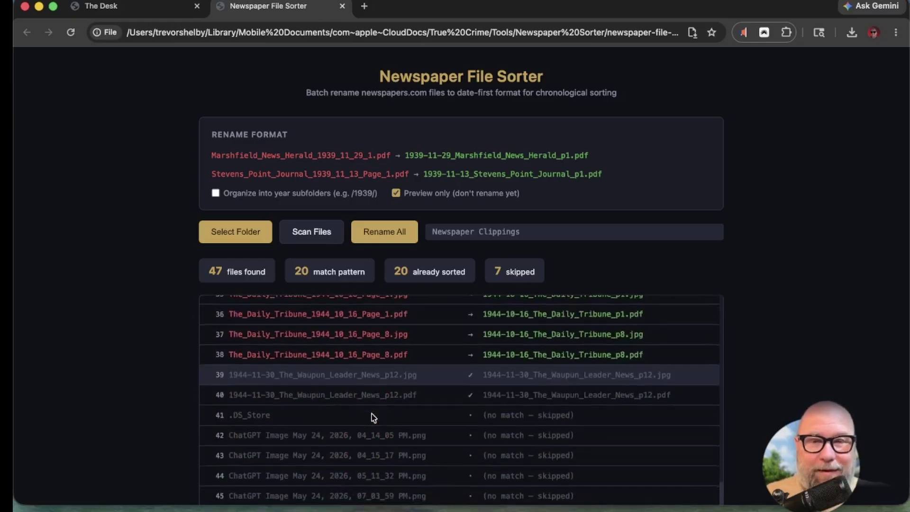
pyautogui.scroll(2, 372, 417)
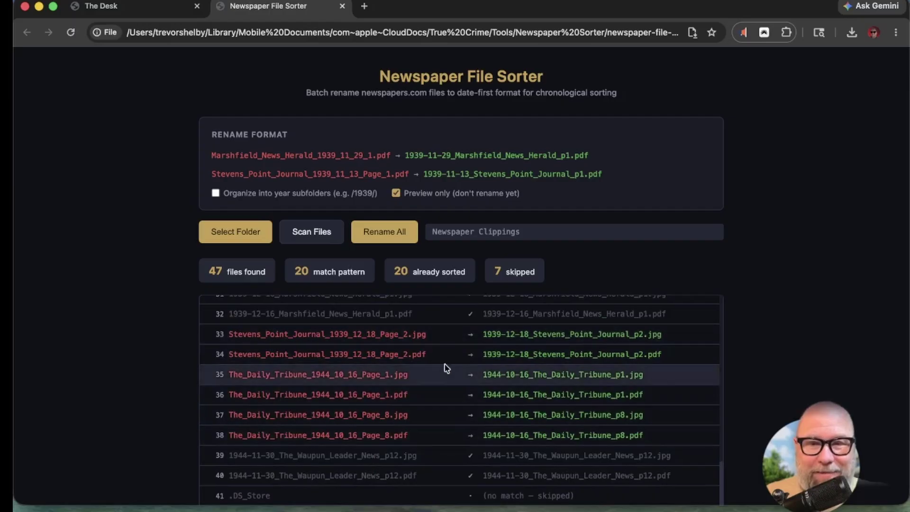
pyautogui.scroll(12, 436, 348)
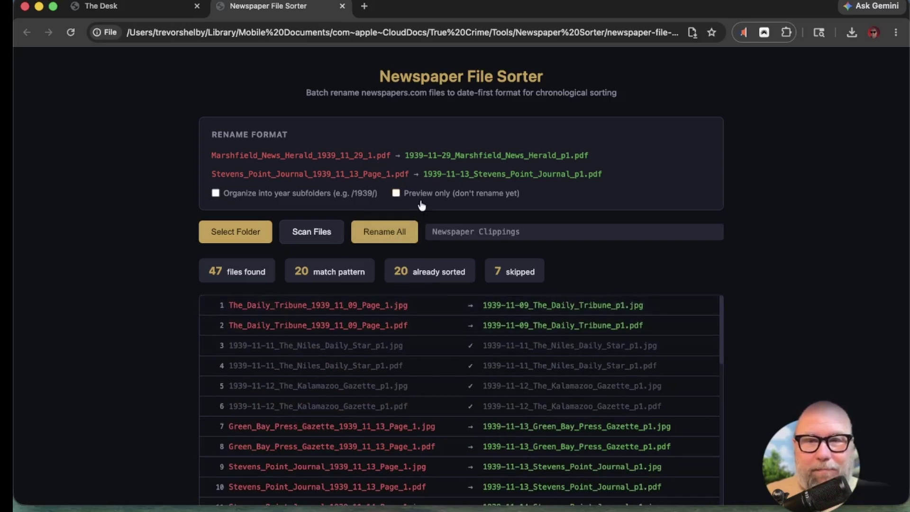
pyautogui.click(401, 232)
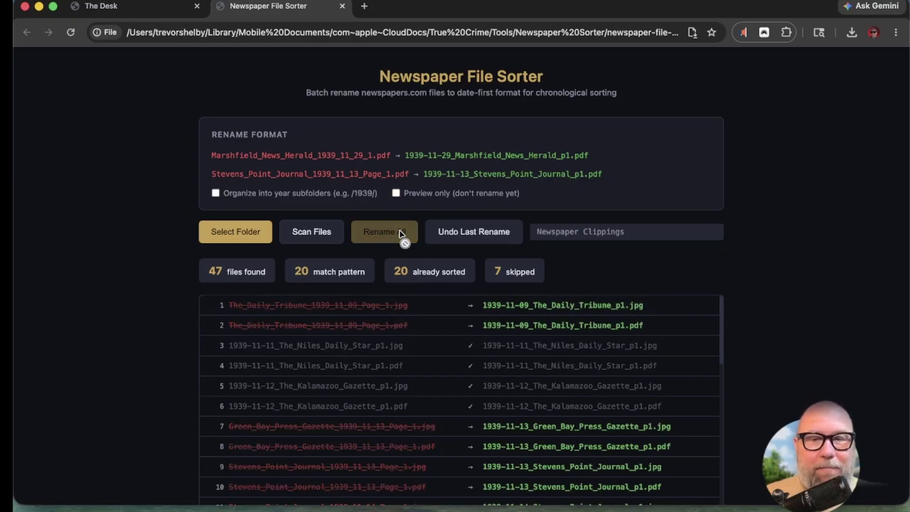
pyautogui.scroll(-10, 475, 379)
pyautogui.scroll(10, 475, 380)
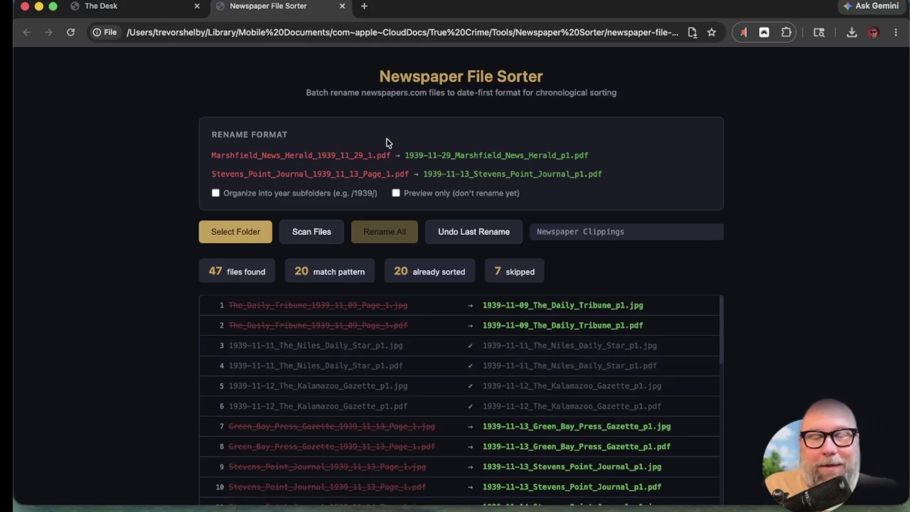
pyautogui.scroll(-10, 548, 419)
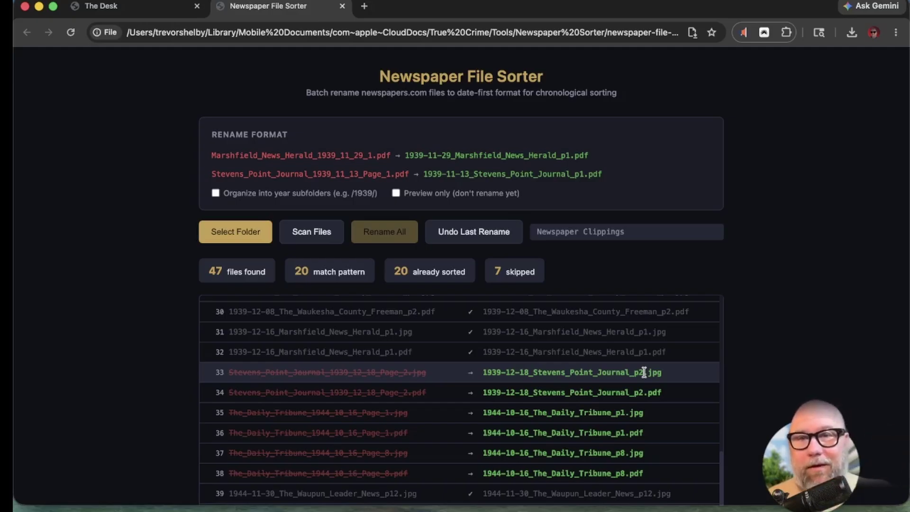
# Step: Close the file sorter, launch Redbud Transcription from The Desk and load d105ed13_clean.mp4 from Downloads for transcription
pyautogui.click(342, 6)
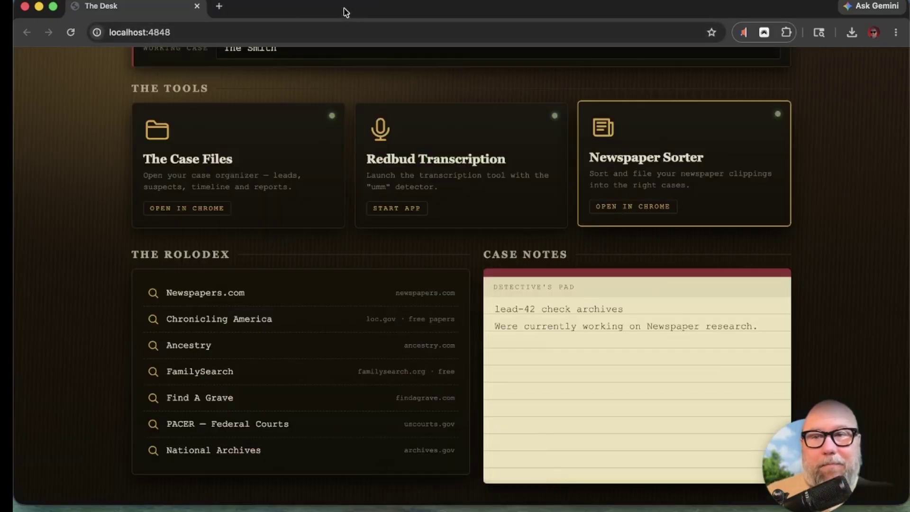
pyautogui.click(428, 208)
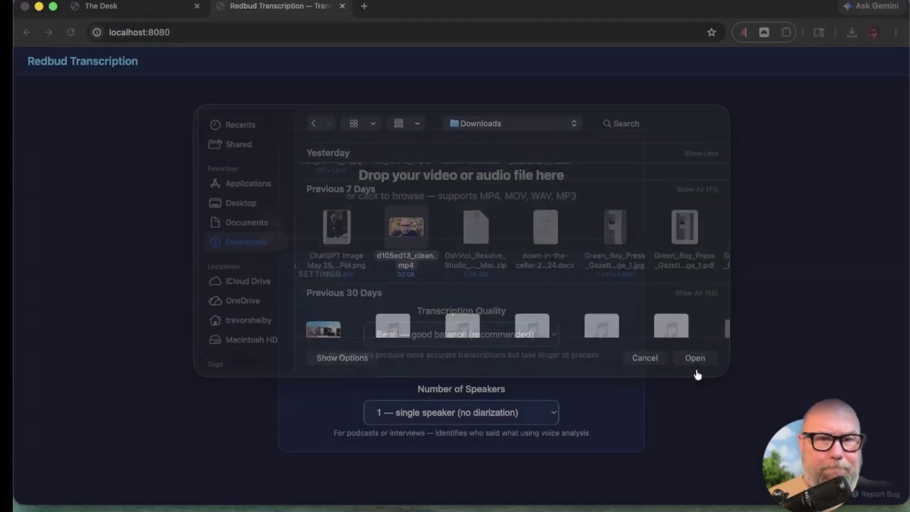
pyautogui.click(697, 370)
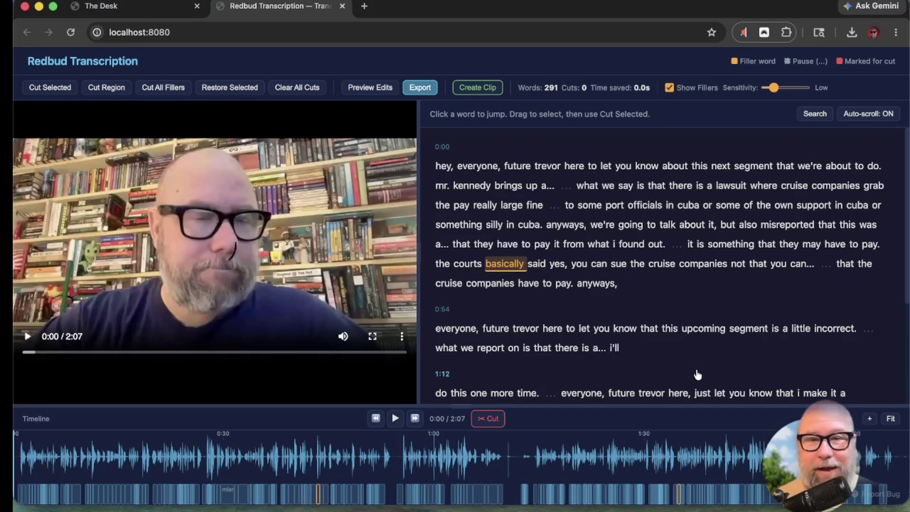
# Step: Move the video to several words in the transcript's first paragraph, from "everyone" near the start to the closing "anyways"
pyautogui.click(479, 166)
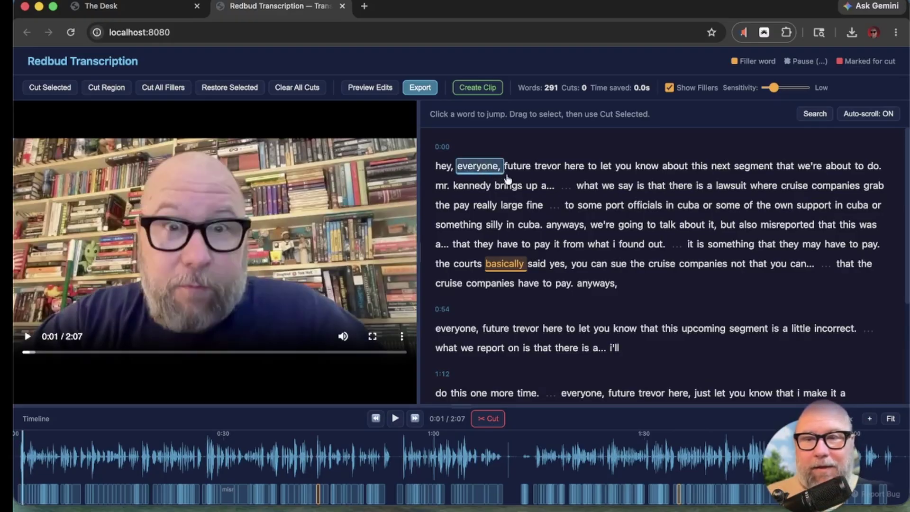
pyautogui.click(534, 208)
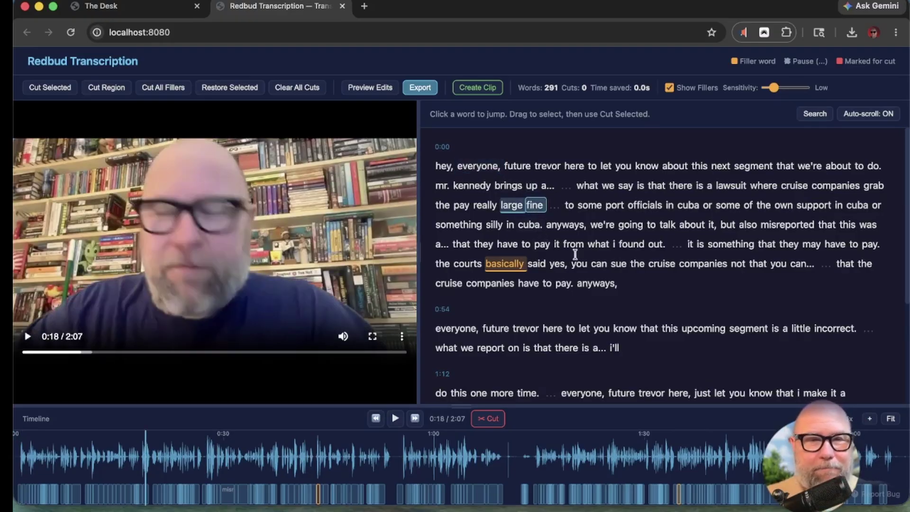
pyautogui.click(573, 245)
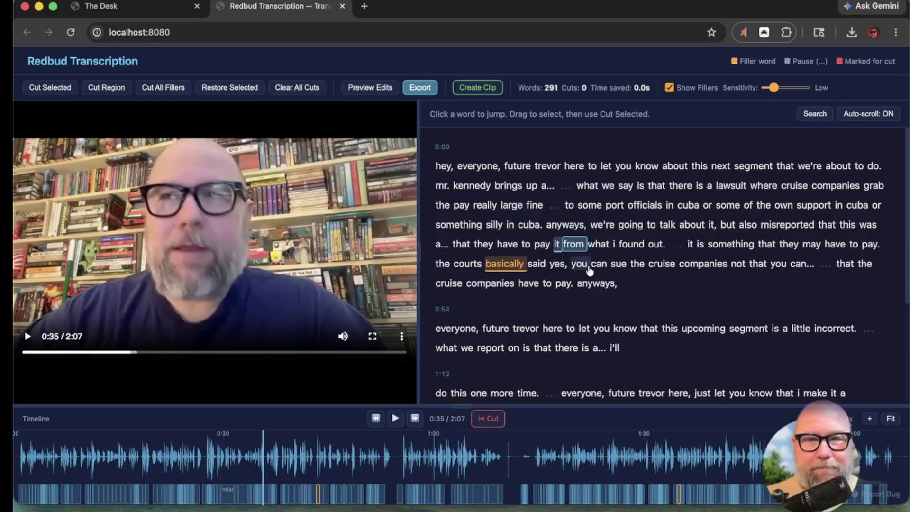
pyautogui.click(579, 264)
pyautogui.click(559, 266)
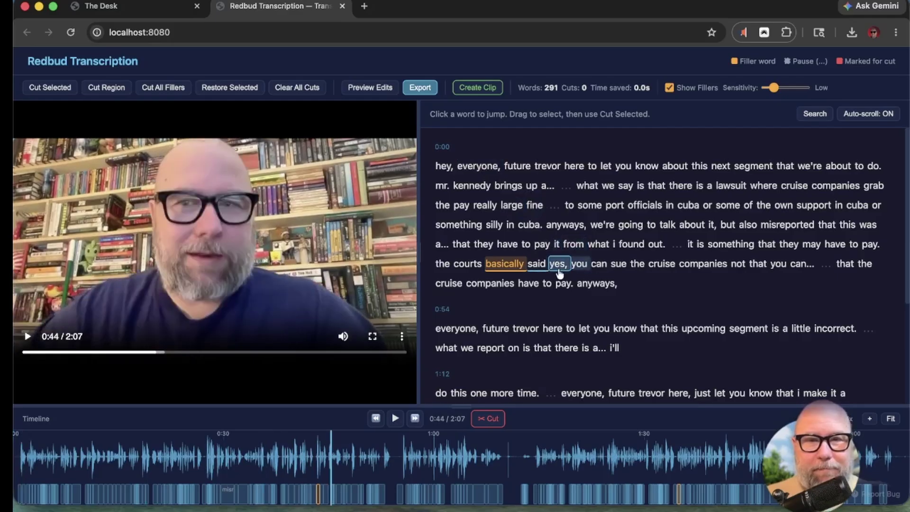
pyautogui.click(595, 283)
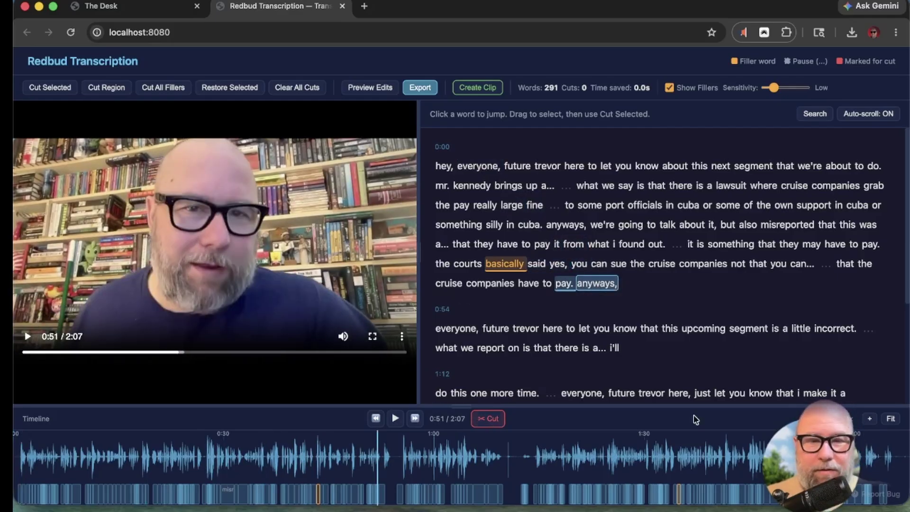
# Step: Cut a region of about 0.6 s from the timeline near 1:02, just before the words "what we report on"
pyautogui.click(869, 419)
pyautogui.click(870, 418)
pyautogui.click(870, 419)
pyautogui.click(869, 418)
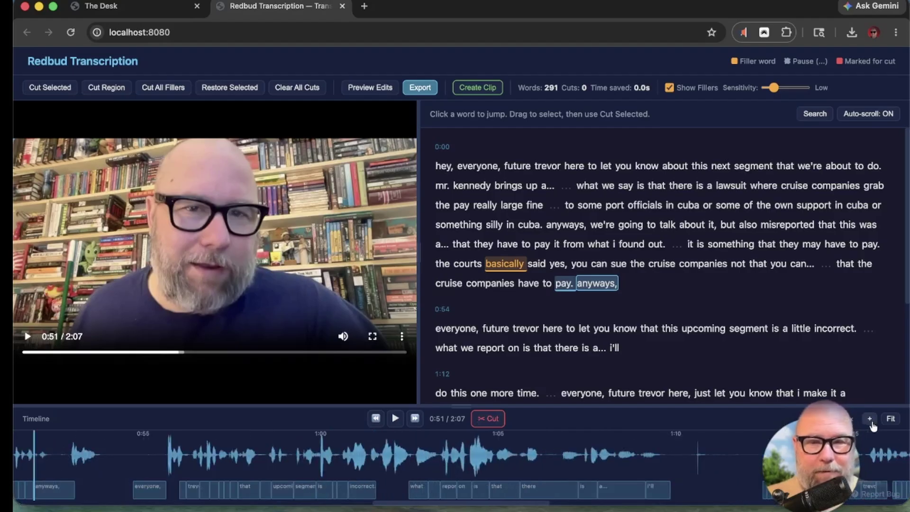
pyautogui.moveTo(377, 454); pyautogui.dragTo(413, 459)
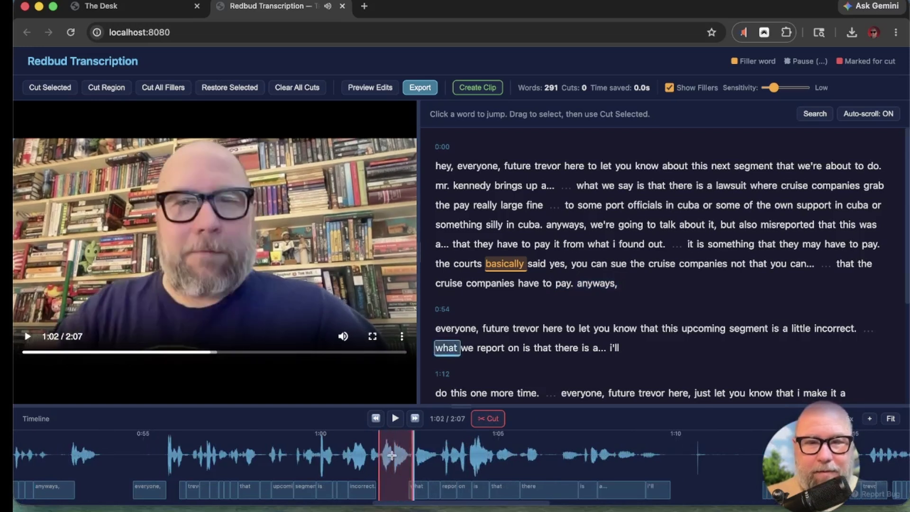
pyautogui.click(392, 455)
pyautogui.click(393, 454)
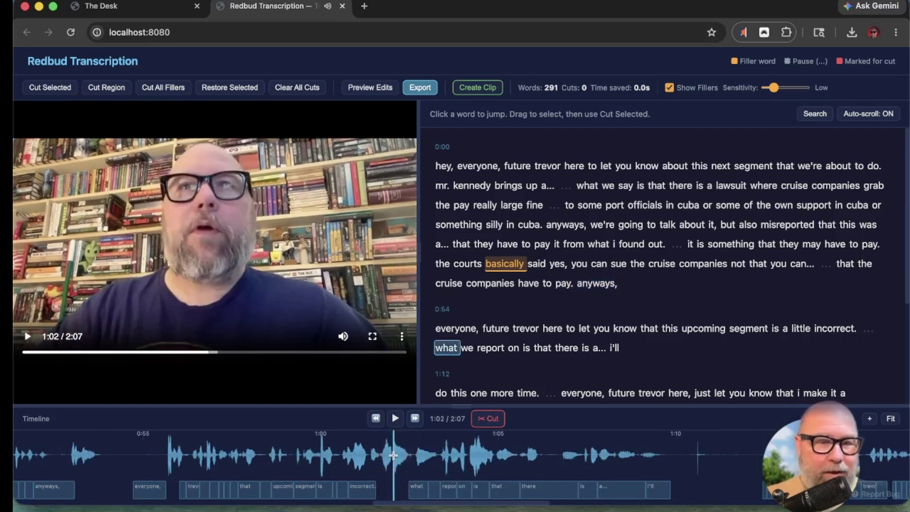
pyautogui.moveTo(393, 454); pyautogui.dragTo(413, 456)
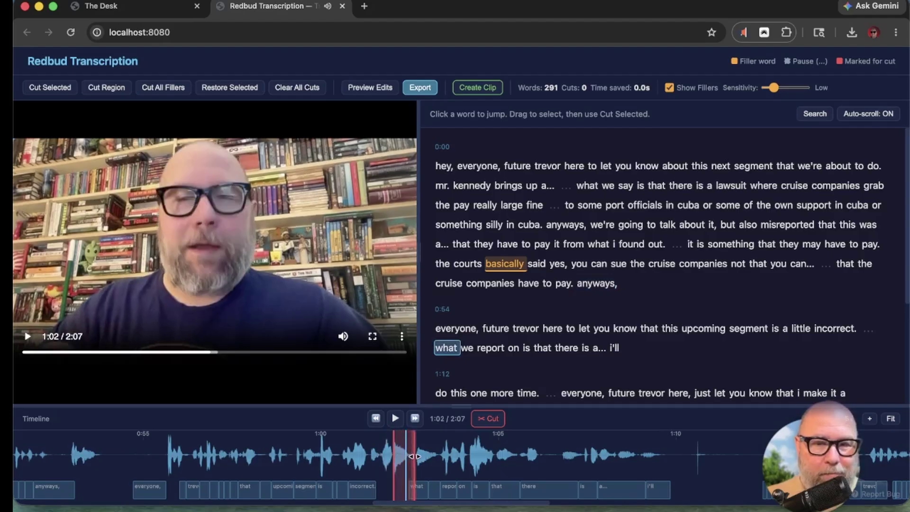
pyautogui.click(487, 418)
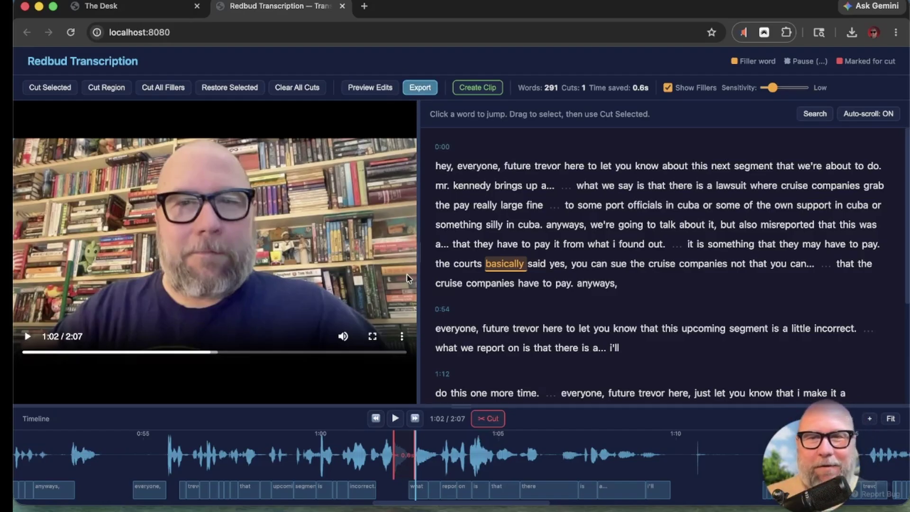
# Step: Preview the edited video from 0:58 across the cut near 1:02, and stop playback
pyautogui.click(284, 450)
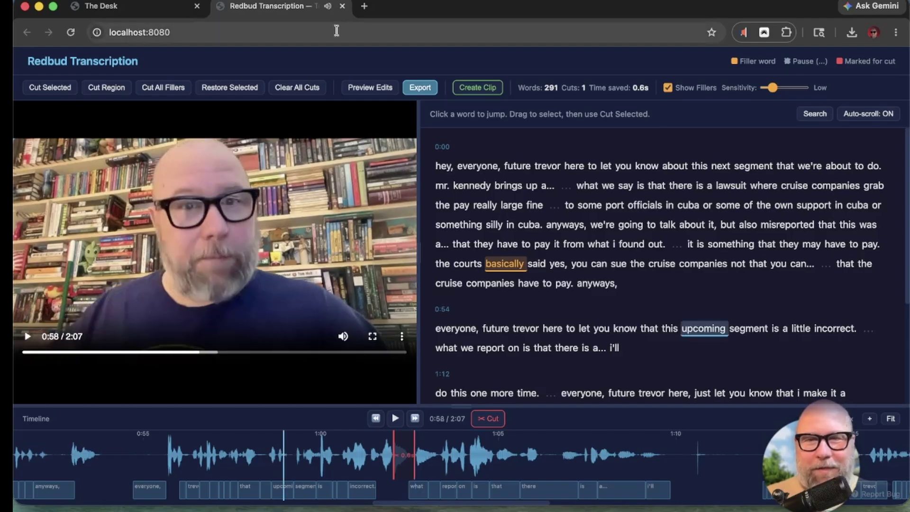
pyautogui.click(356, 89)
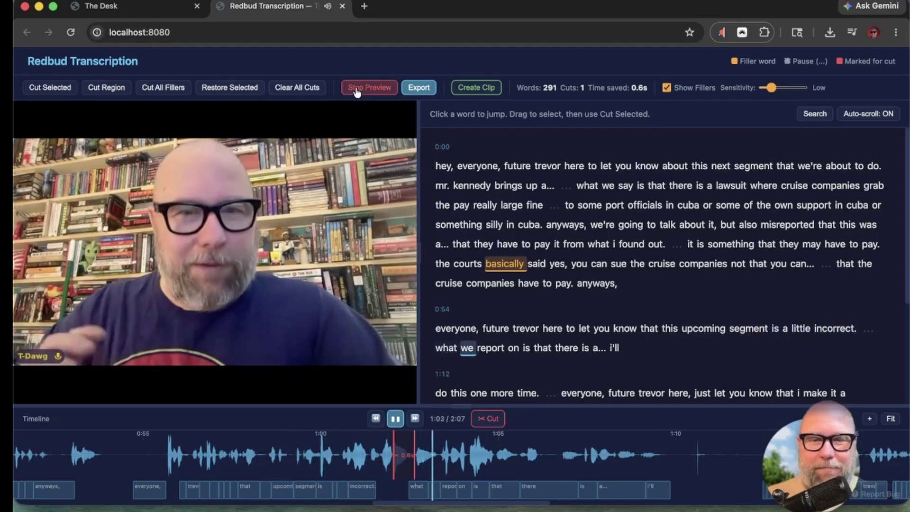
pyautogui.click(356, 88)
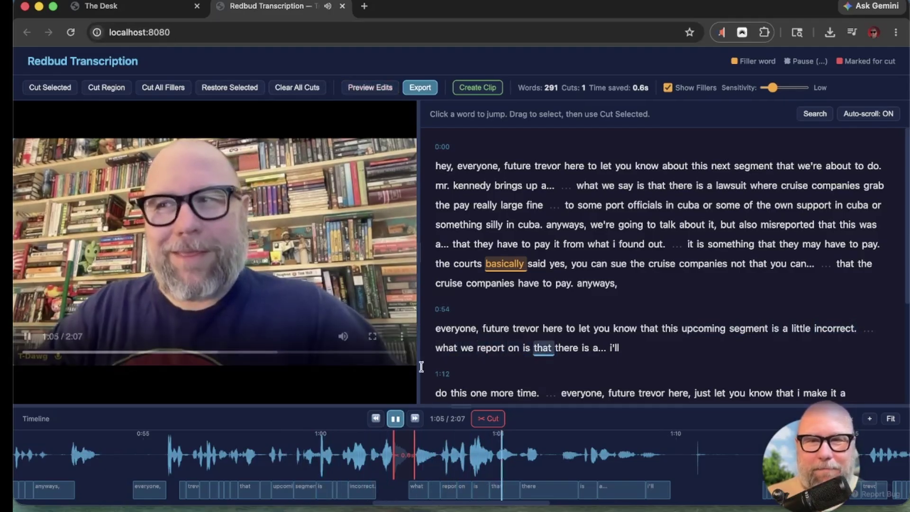
pyautogui.click(395, 419)
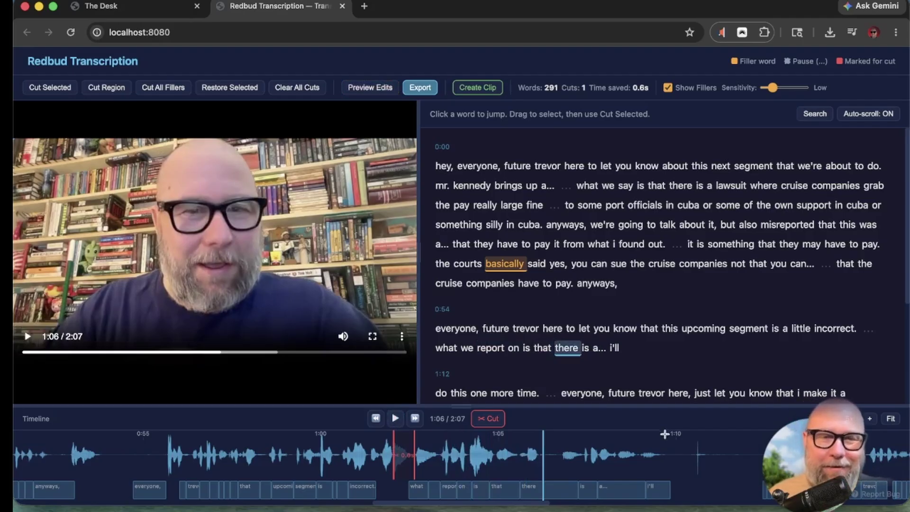
# Step: Cut the transcript passage from "do this one more time" through "day of me editing" and inspect the cut on the timeline
pyautogui.scroll(-3, 679, 256)
pyautogui.scroll(3, 673, 256)
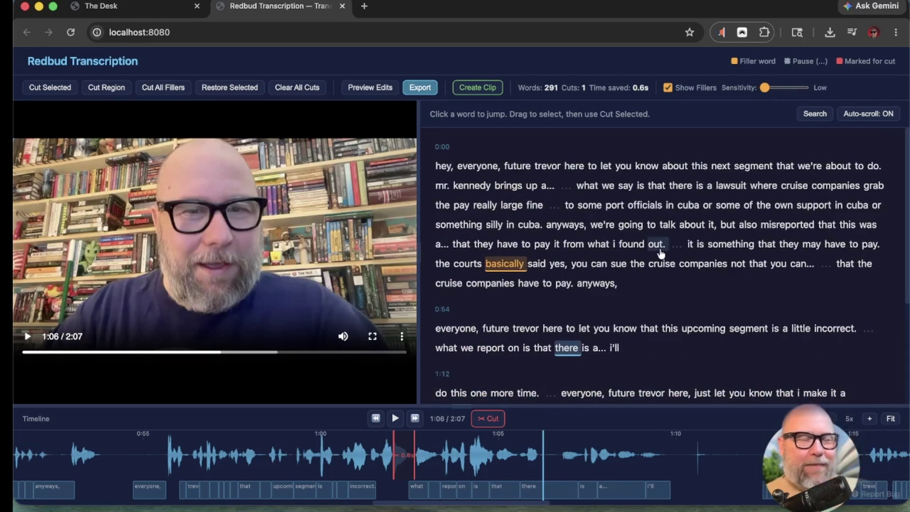
pyautogui.scroll(-3, 660, 253)
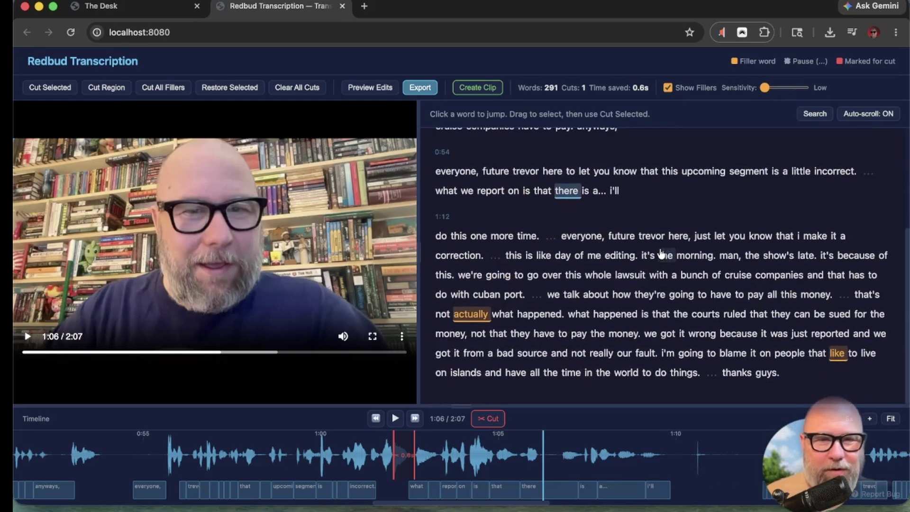
pyautogui.scroll(3, 616, 290)
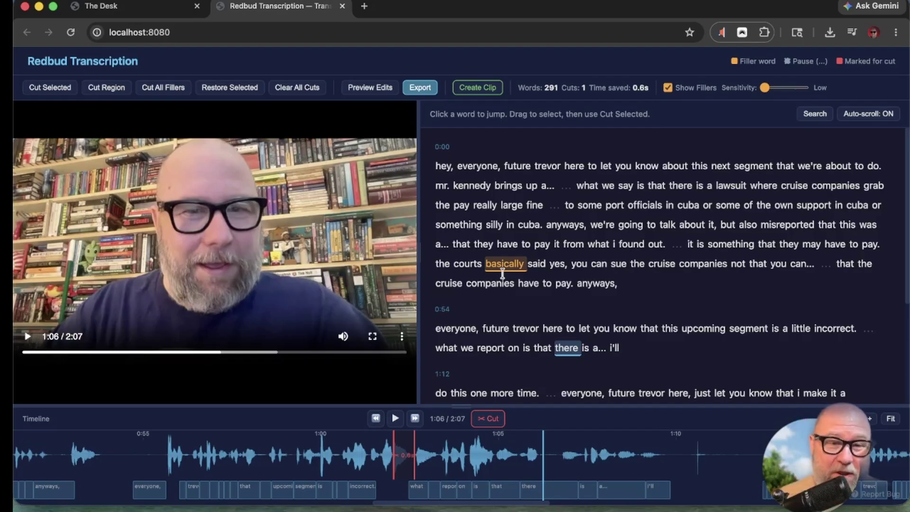
pyautogui.moveTo(440, 393); pyautogui.dragTo(637, 310)
pyautogui.click(485, 419)
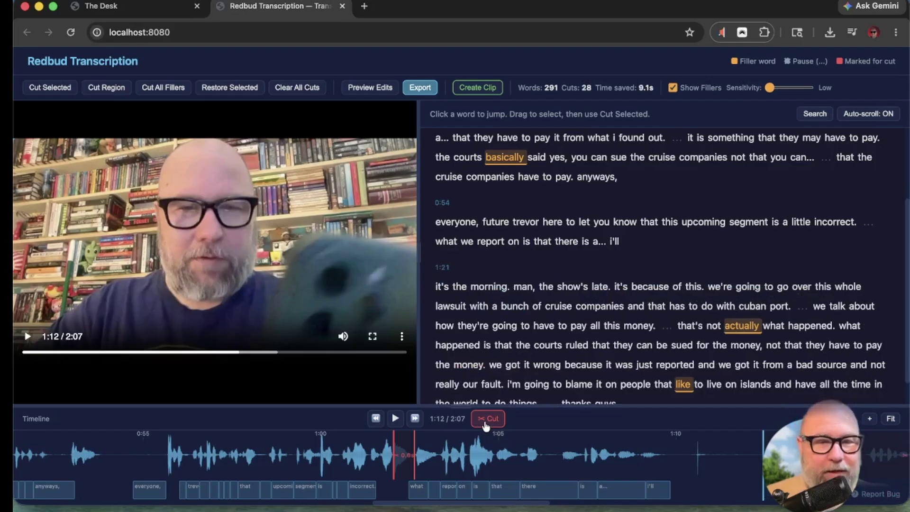
pyautogui.hscroll(-15, 322, 461)
pyautogui.hscroll(15, 321, 460)
pyautogui.hscroll(-2, 323, 465)
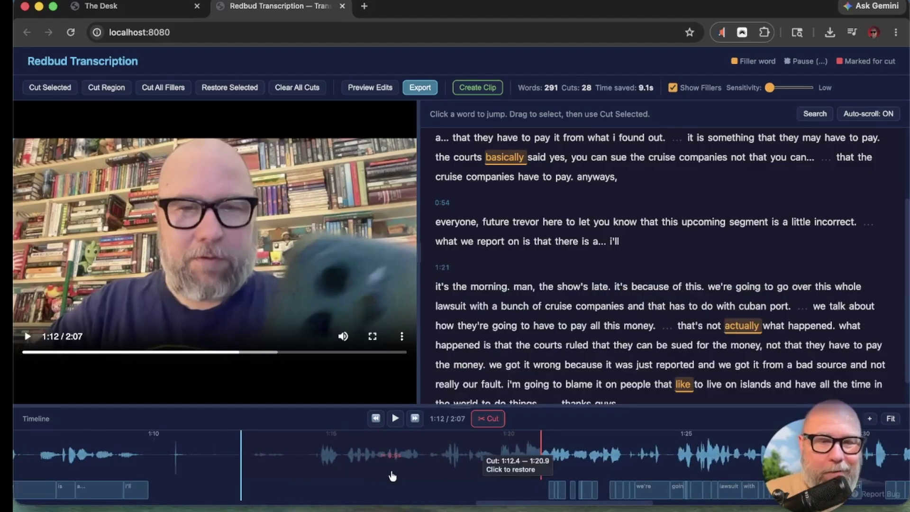
# Step: Add the passage from "show's late" through "cruise companies and that has" as a segment in the Clip Builder, and exit it
pyautogui.click(483, 89)
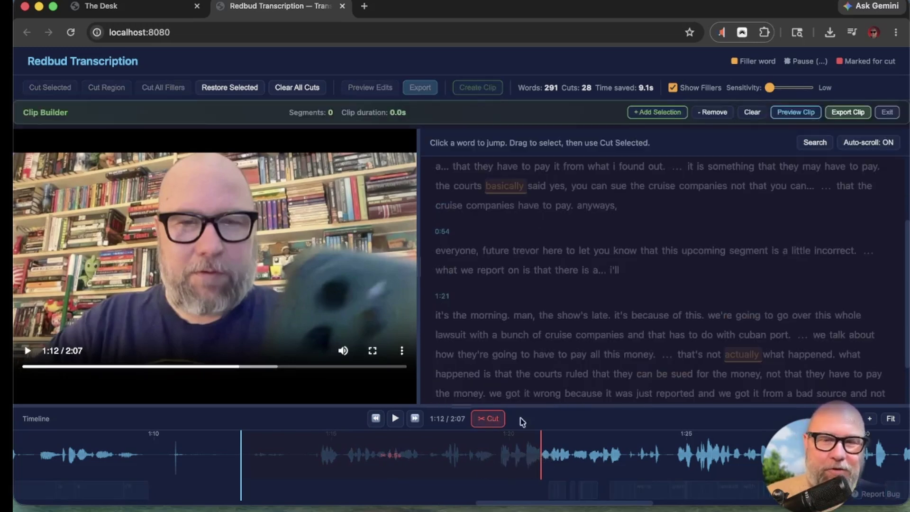
pyautogui.scroll(-2, 598, 277)
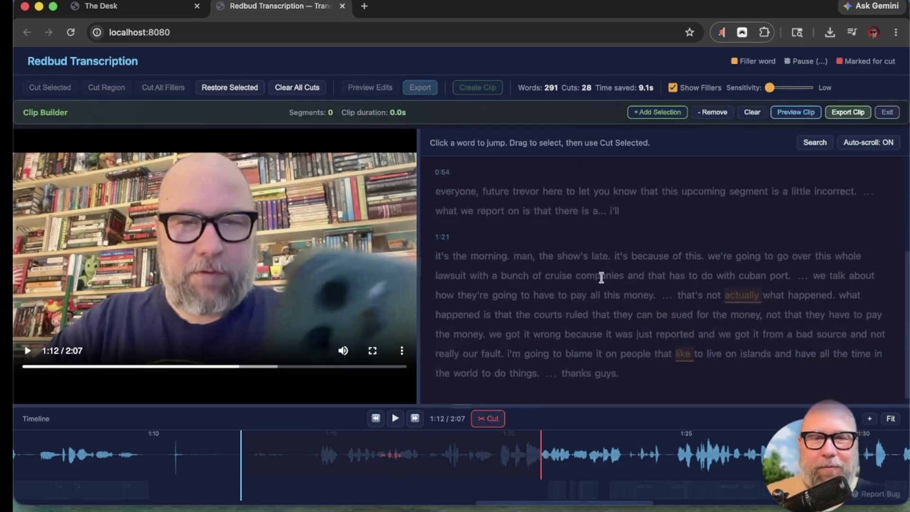
pyautogui.click(574, 263)
pyautogui.moveTo(574, 264); pyautogui.dragTo(686, 282)
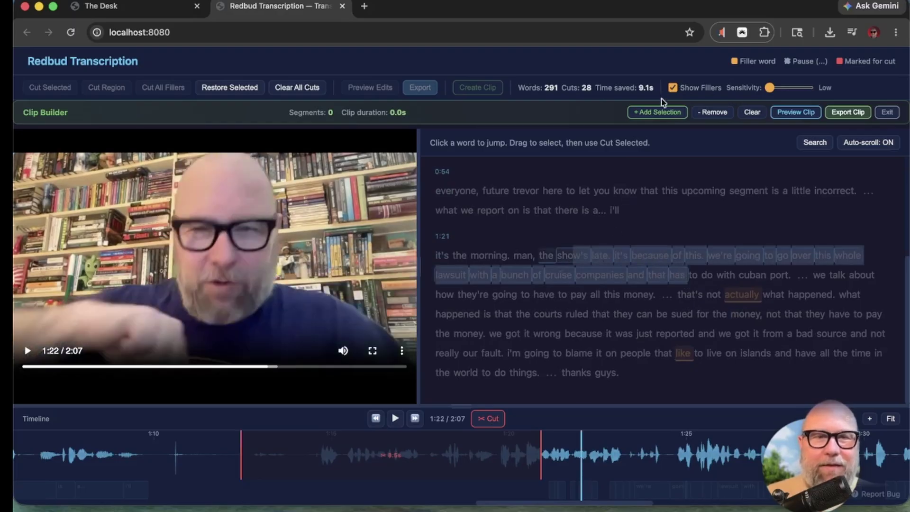
pyautogui.click(660, 113)
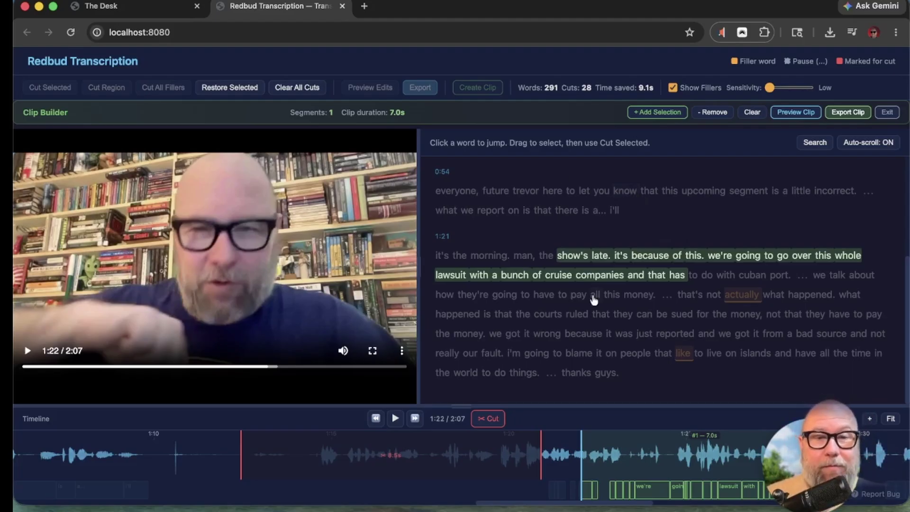
pyautogui.scroll(4, 594, 299)
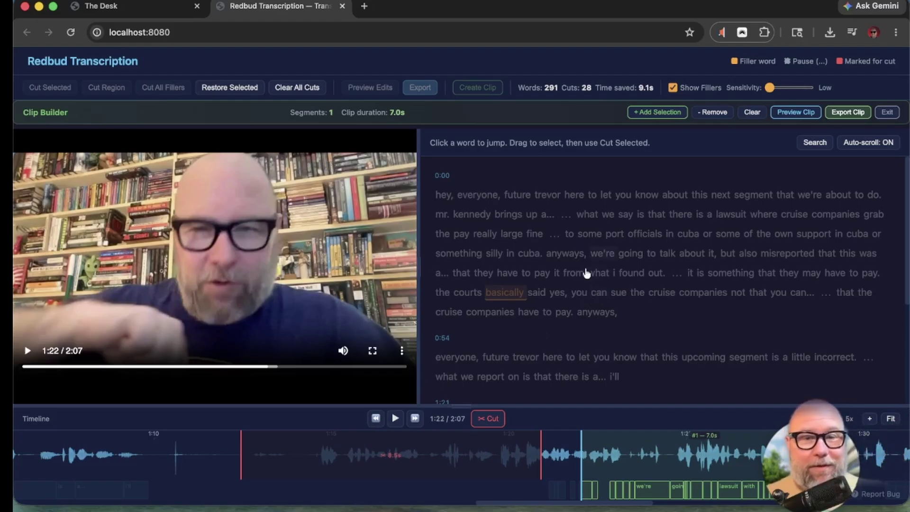
pyautogui.click(886, 112)
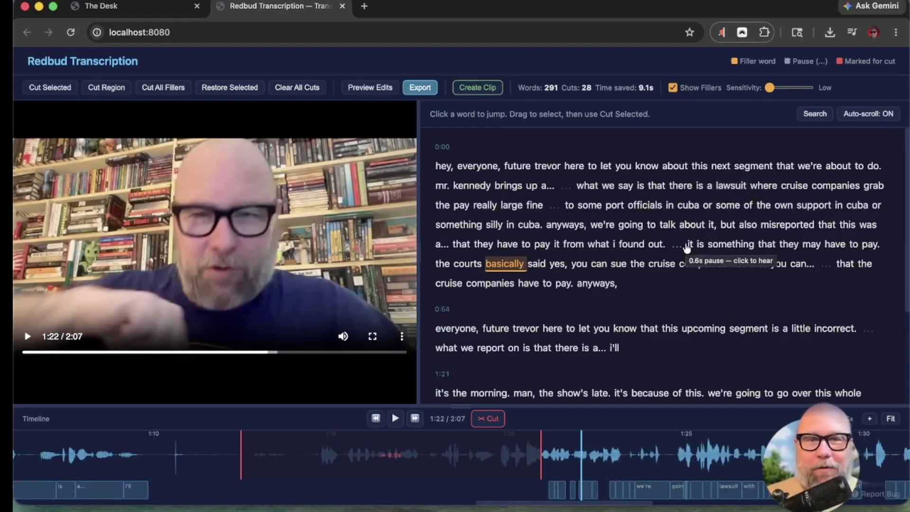
pyautogui.scroll(-2, 645, 298)
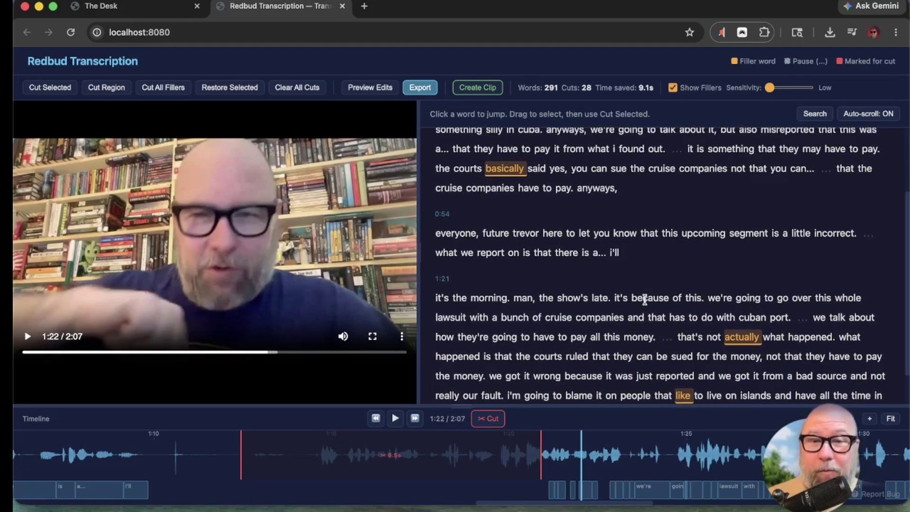
pyautogui.scroll(2, 644, 299)
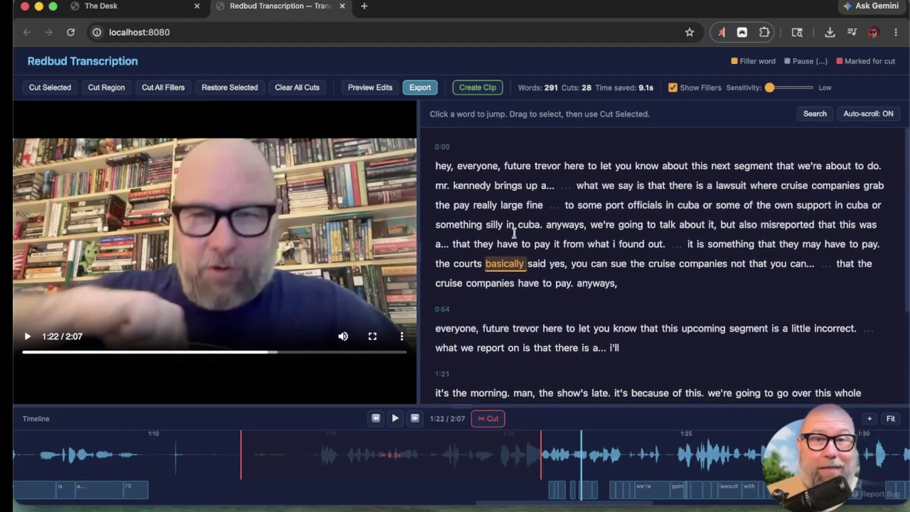